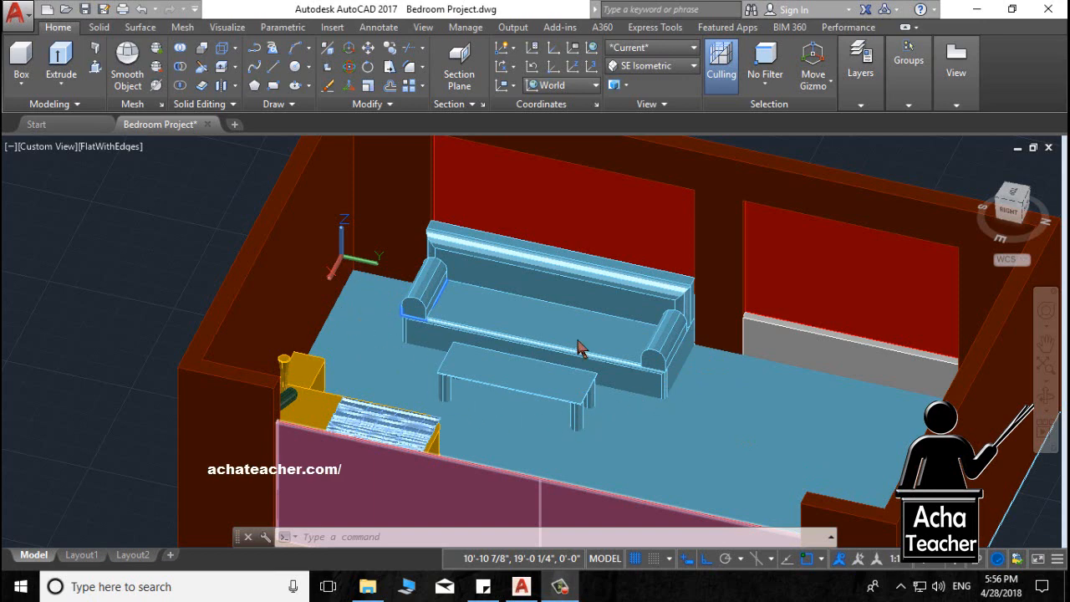
Isolate the bedroom walls so all other objects are hidden, and display them in the 2D Wireframe visual style.
{"action": "scroll", "coordinate": [648, 294], "scroll_direction": "up", "scroll_amount": 2}
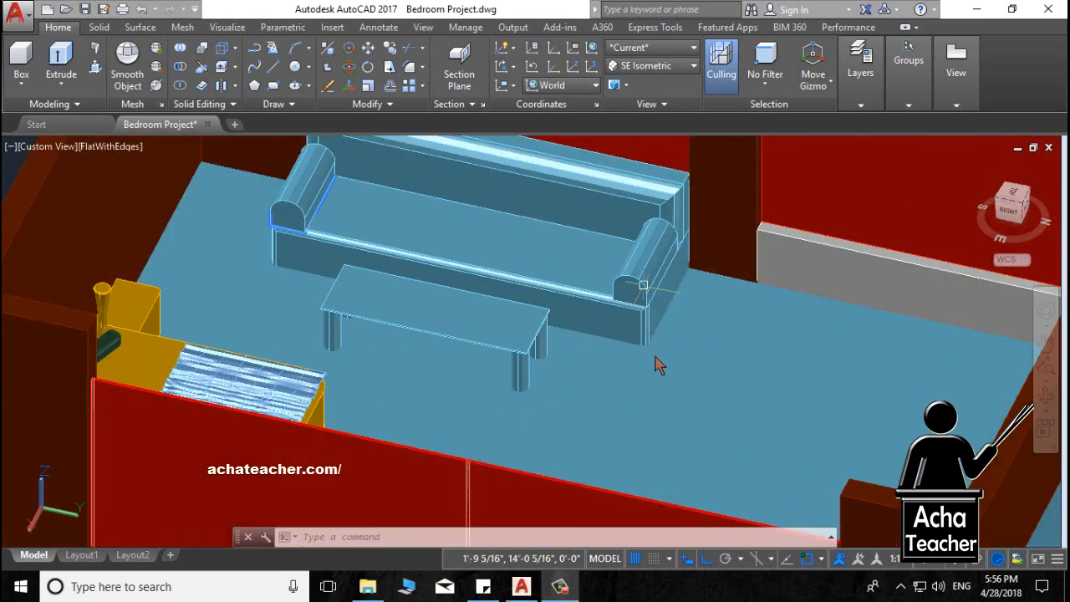
{"action": "scroll", "coordinate": [598, 292], "scroll_direction": "down", "scroll_amount": 3}
{"action": "middle_click_drag", "start_coordinate": [594, 310], "coordinate": [597, 369]}
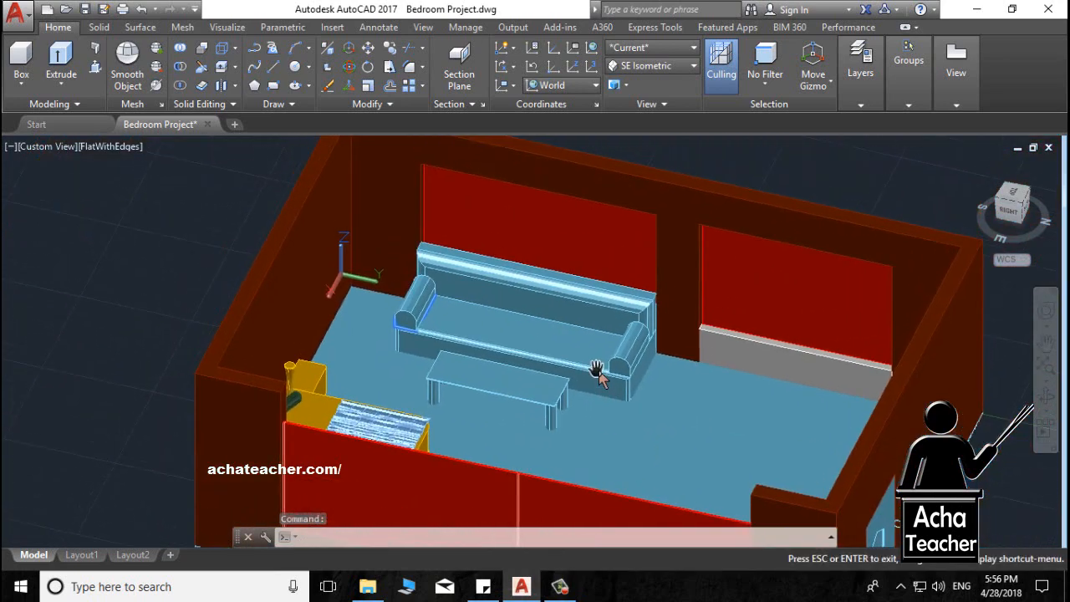
{"action": "key", "text": "Escape"}
{"action": "type", "text": "isolate"}
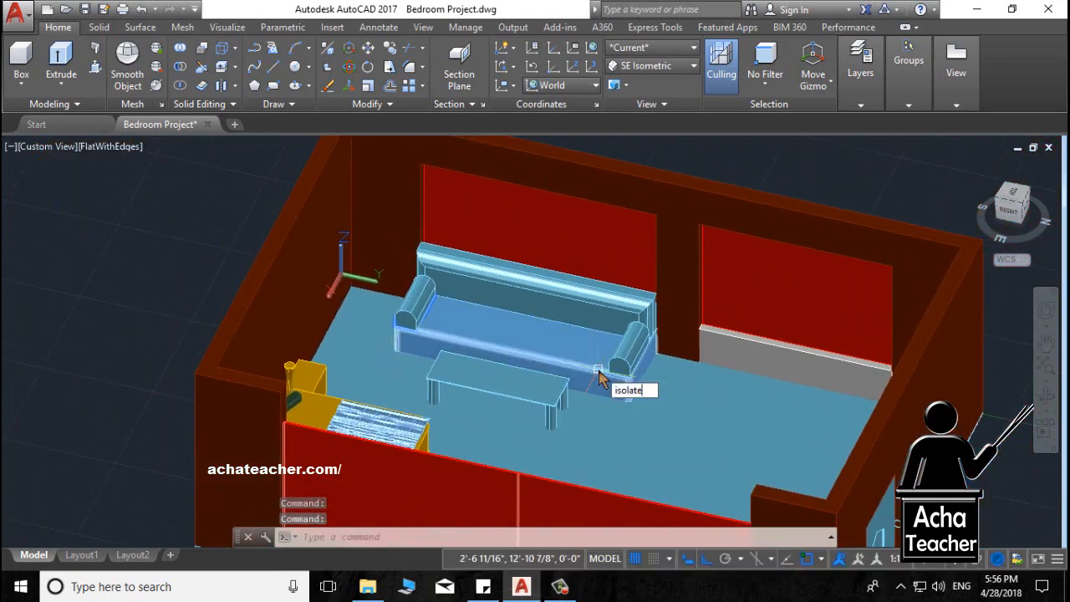
{"action": "key", "text": "Return"}
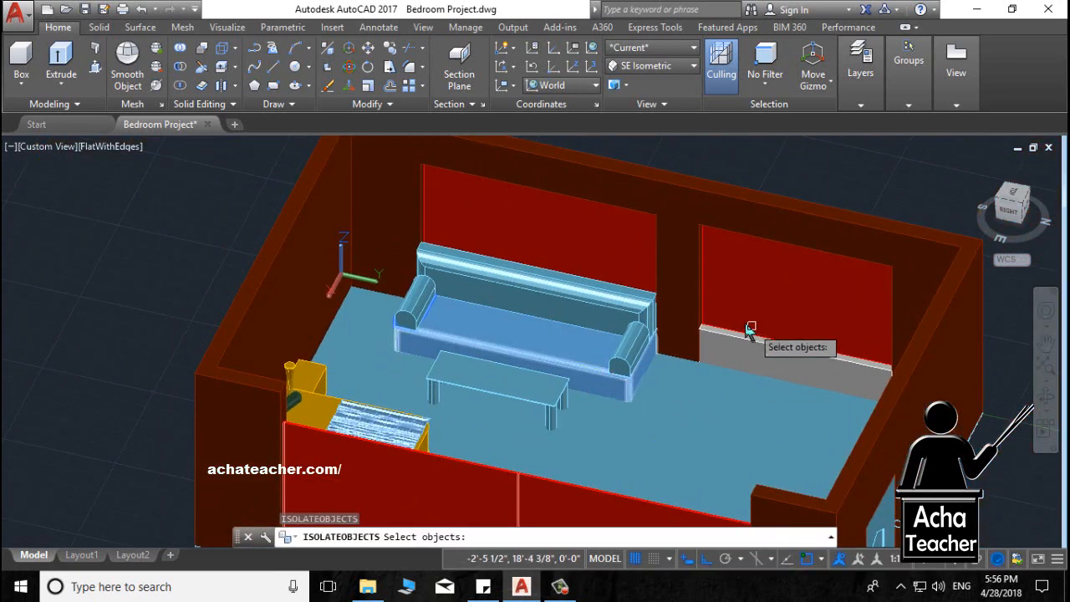
{"action": "left_click", "coordinate": [676, 330]}
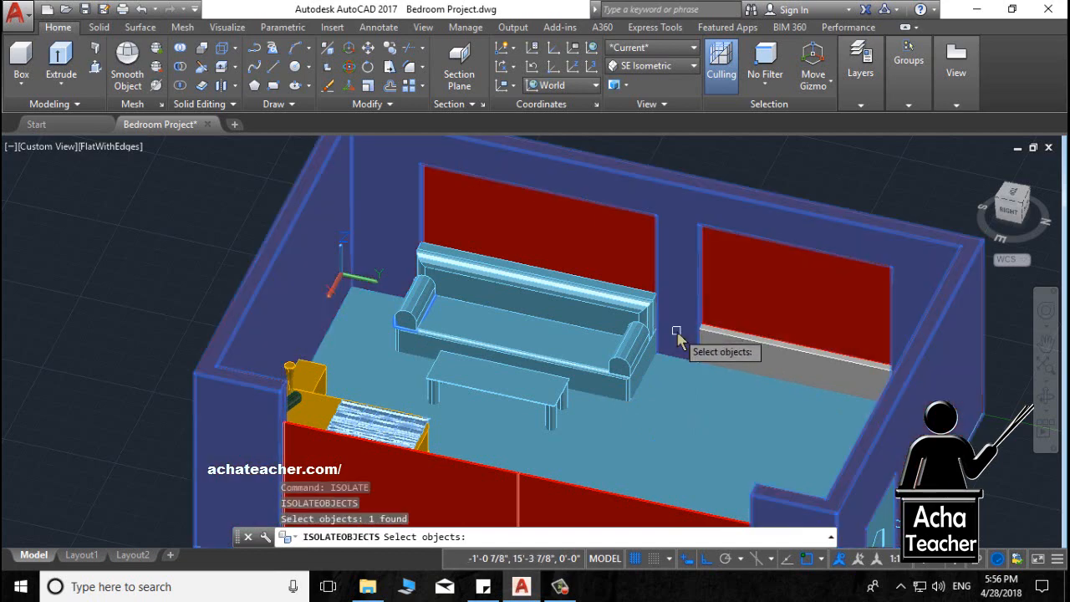
{"action": "key", "text": "Return"}
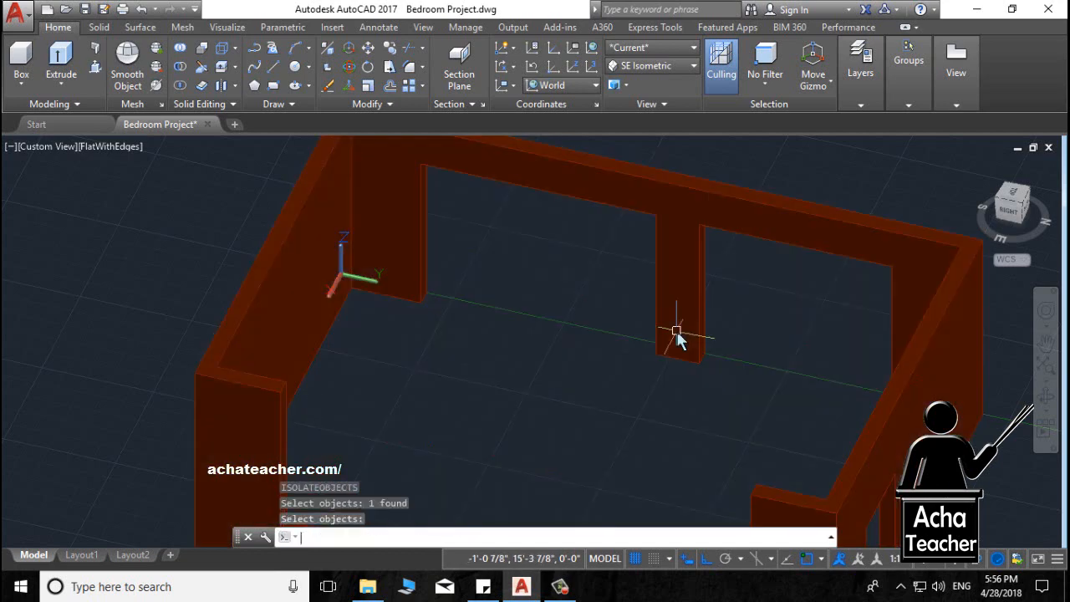
{"action": "left_click", "coordinate": [652, 50]}
{"action": "left_click", "coordinate": [630, 81]}
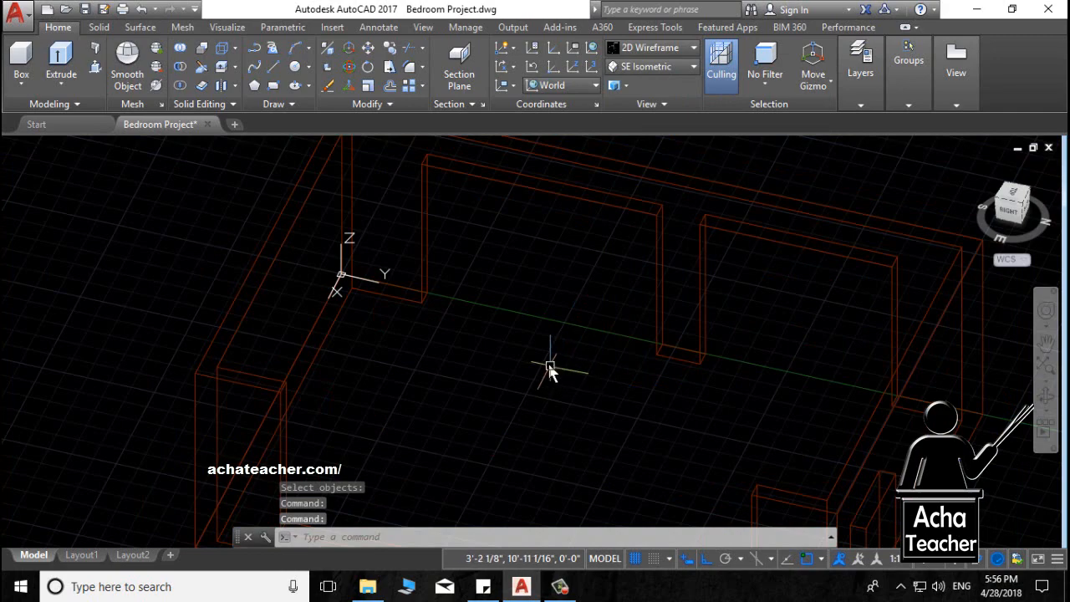
Draw a polyline along the inner base edge of the wall pier between the two large openings.
{"action": "middle_click_drag", "start_coordinate": [549, 369], "coordinate": [591, 393]}
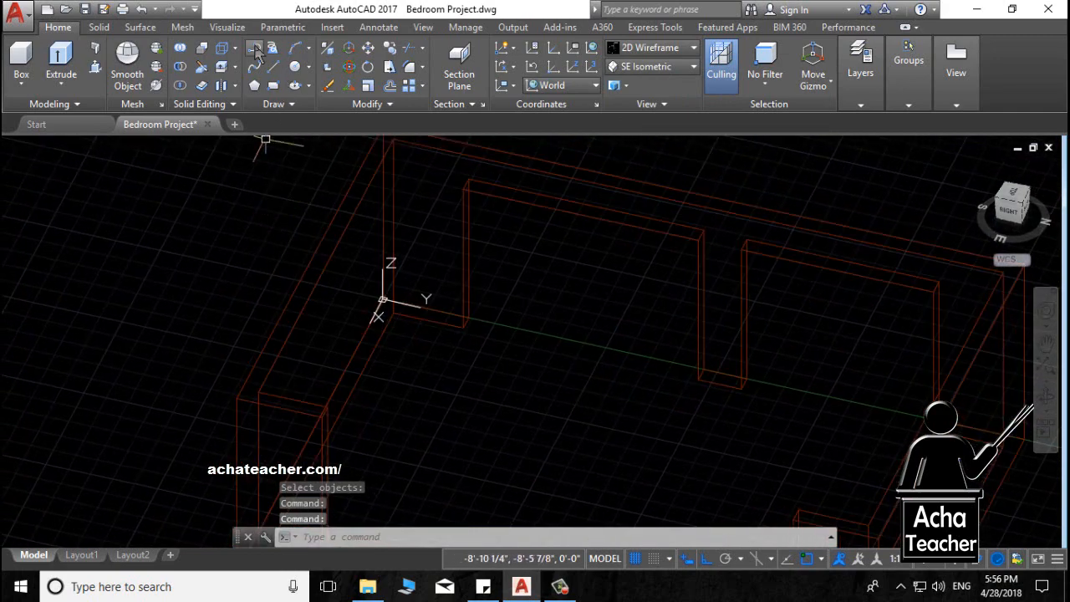
{"action": "left_click", "coordinate": [255, 48]}
{"action": "scroll", "coordinate": [733, 390], "scroll_direction": "up", "scroll_amount": 4}
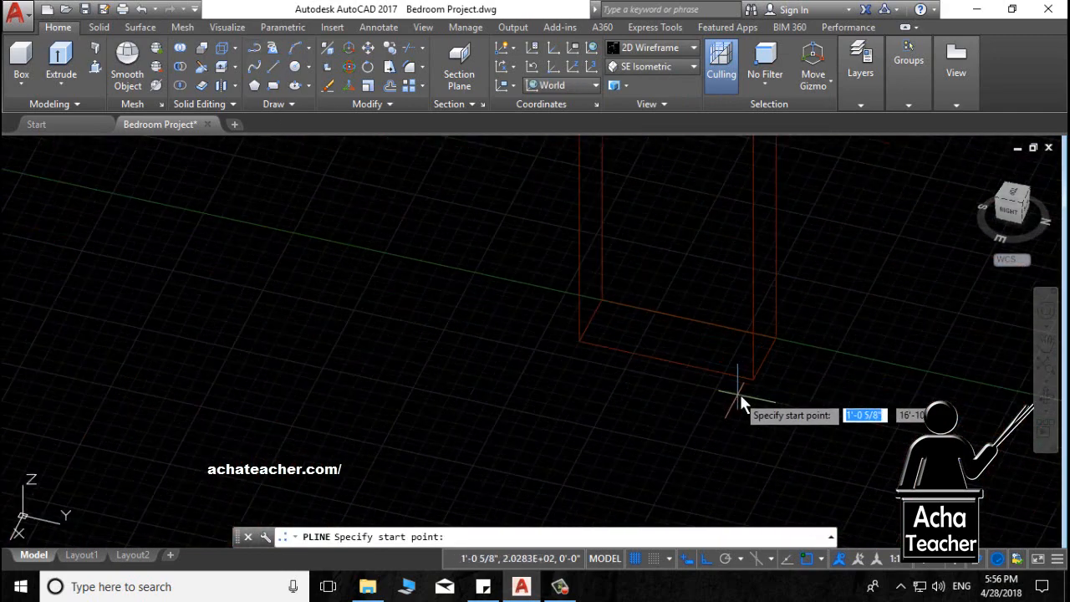
{"action": "left_click", "coordinate": [755, 381]}
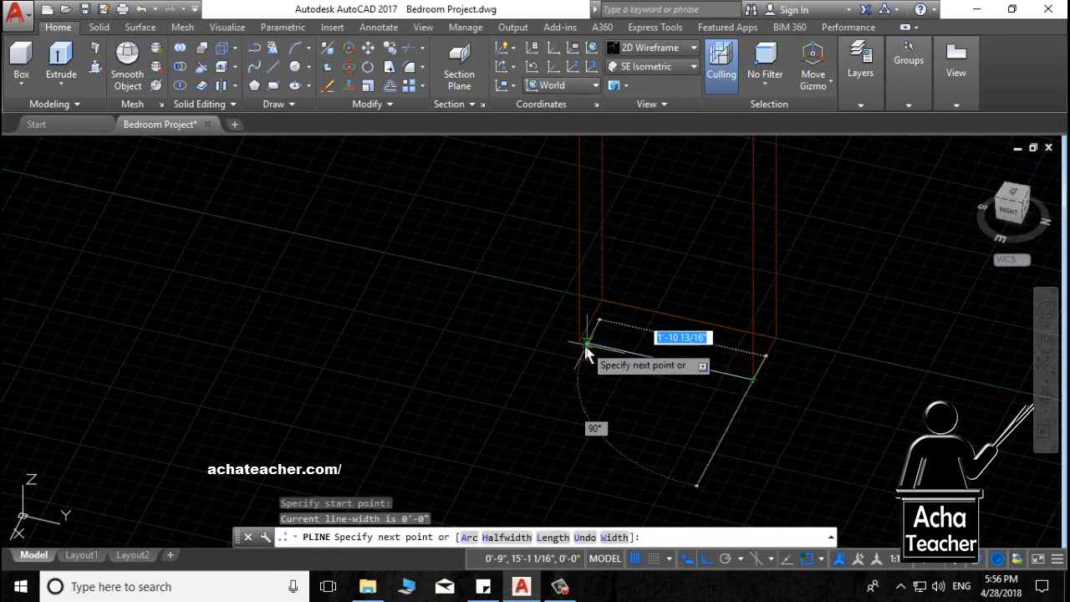
{"action": "left_click", "coordinate": [576, 344]}
{"action": "key", "text": "Return"}
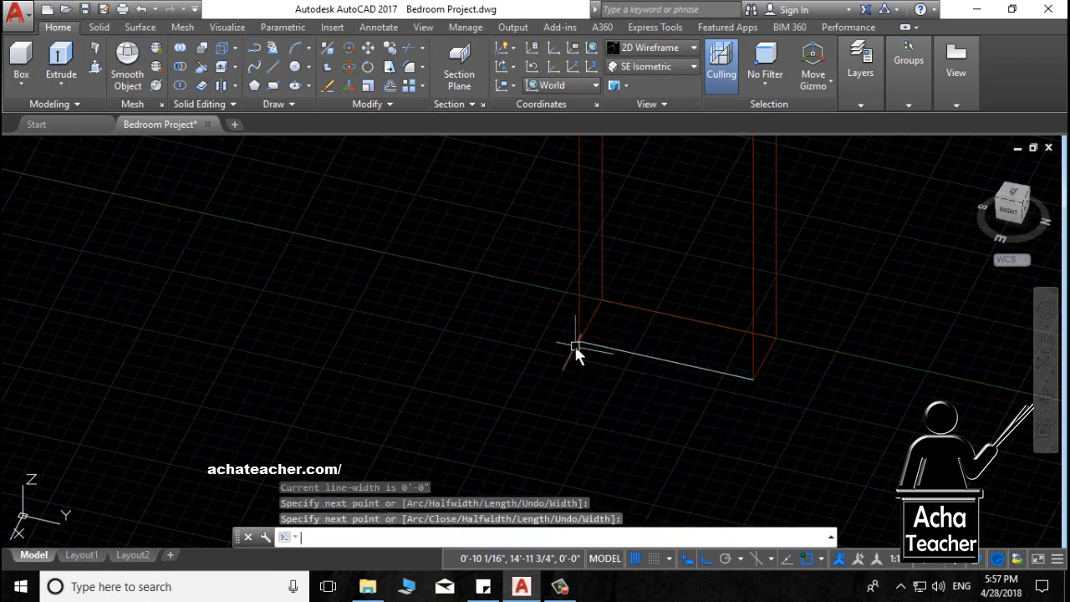
Draw a polyline along the inner base edge of the short wall segment between the first opening and the room corner near the origin.
{"action": "scroll", "coordinate": [575, 344], "scroll_direction": "down", "scroll_amount": 4}
{"action": "middle_click_drag", "start_coordinate": [334, 383], "coordinate": [541, 450]}
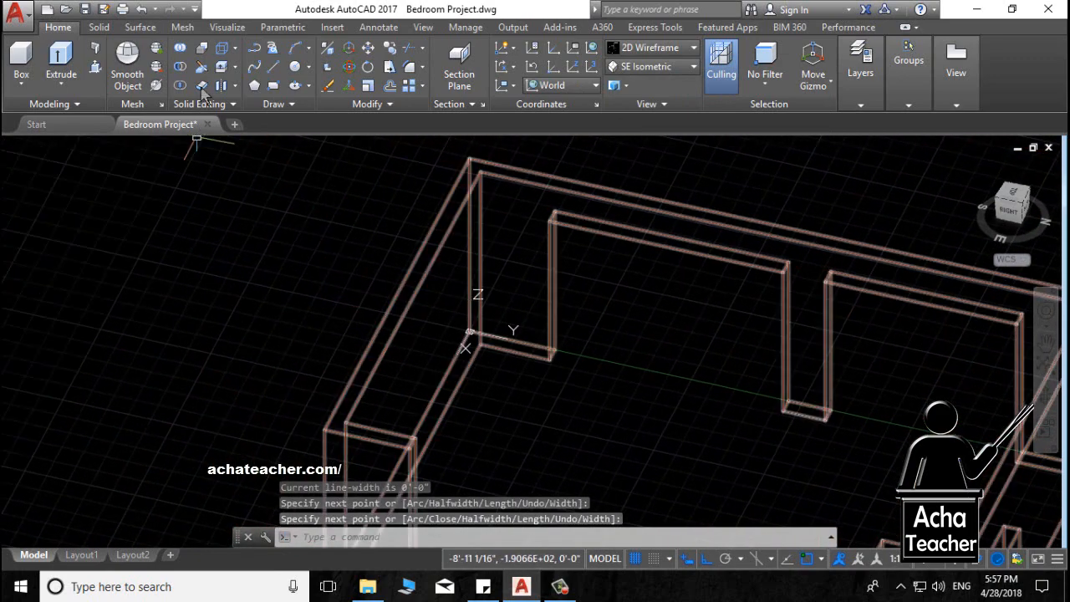
{"action": "left_click", "coordinate": [254, 47]}
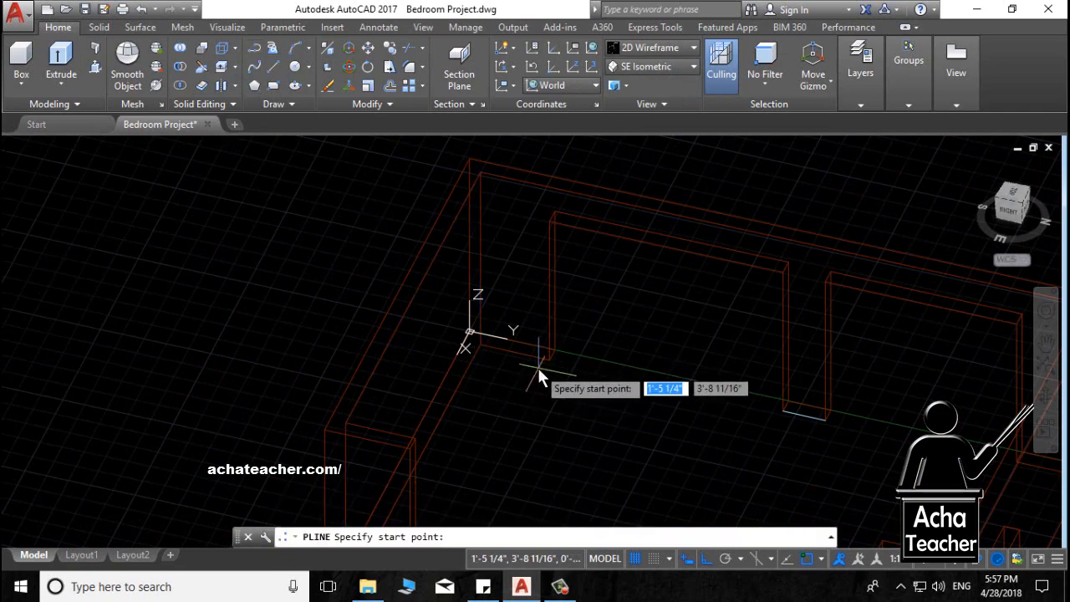
{"action": "scroll", "coordinate": [537, 374], "scroll_direction": "up", "scroll_amount": 5}
{"action": "left_click", "coordinate": [578, 336]}
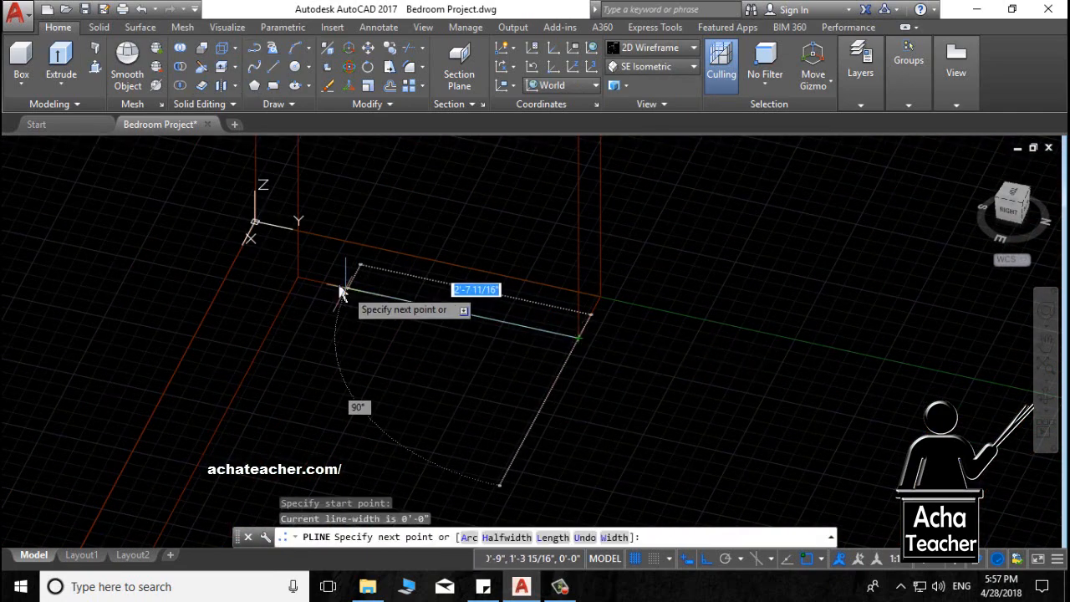
{"action": "left_click", "coordinate": [299, 277]}
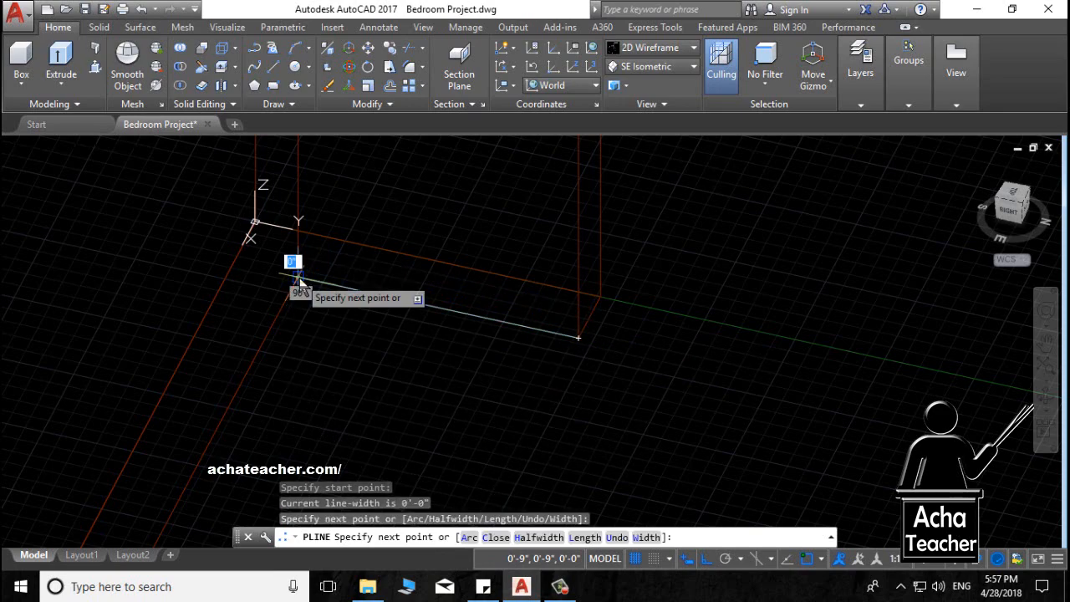
{"action": "key", "text": "Return"}
Draw a 1' line from the midpoint of the middle pier's base polyline, perpendicular into the room.
{"action": "scroll", "coordinate": [508, 410], "scroll_direction": "down", "scroll_amount": 5}
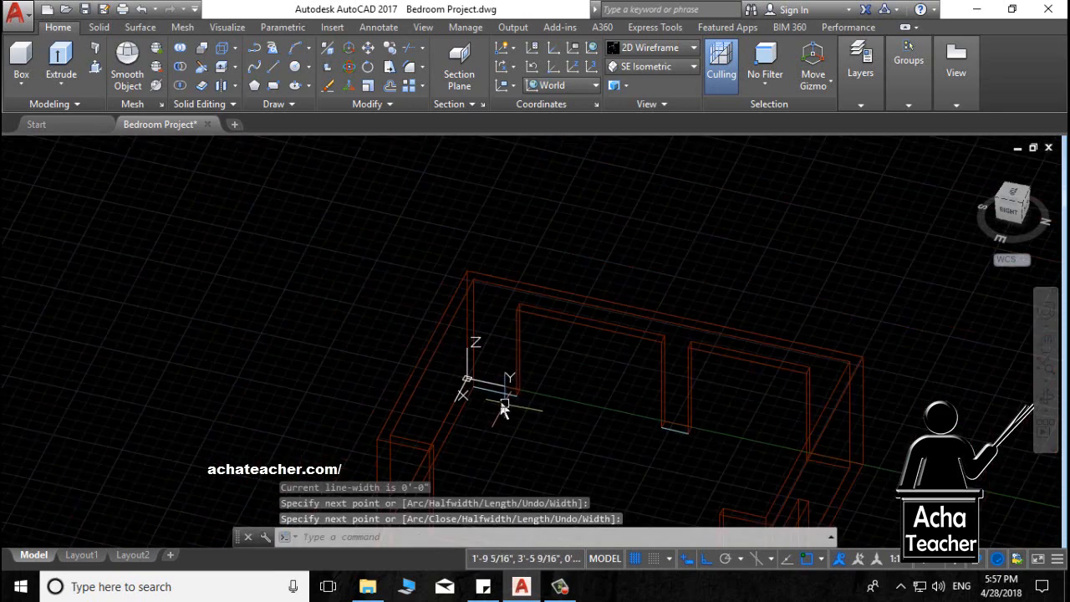
{"action": "scroll", "coordinate": [409, 346], "scroll_direction": "up", "scroll_amount": 2}
{"action": "scroll", "coordinate": [509, 371], "scroll_direction": "up", "scroll_amount": 3}
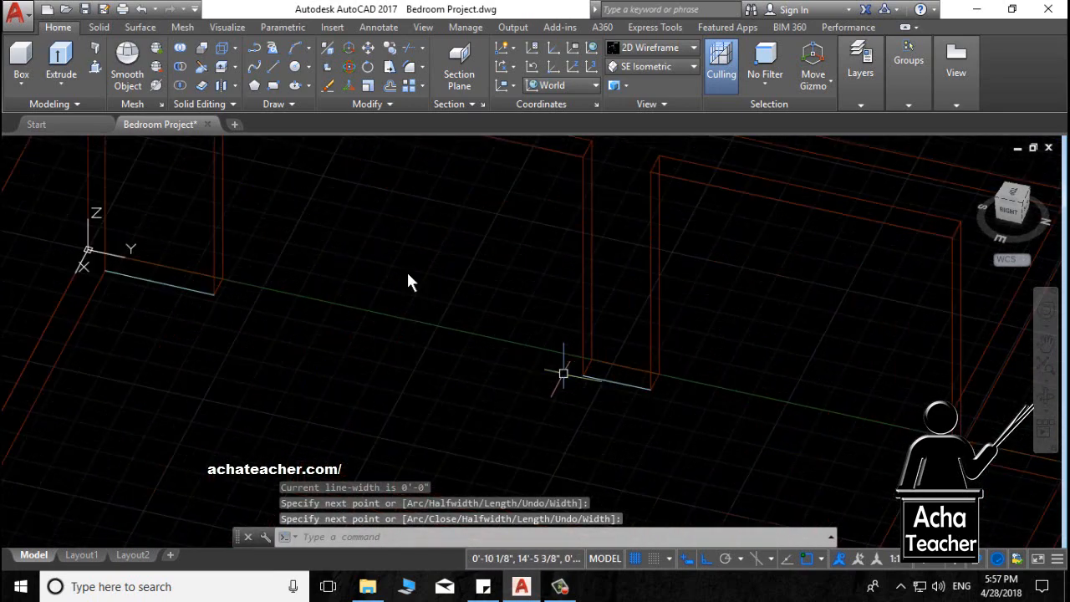
{"action": "left_click", "coordinate": [273, 69]}
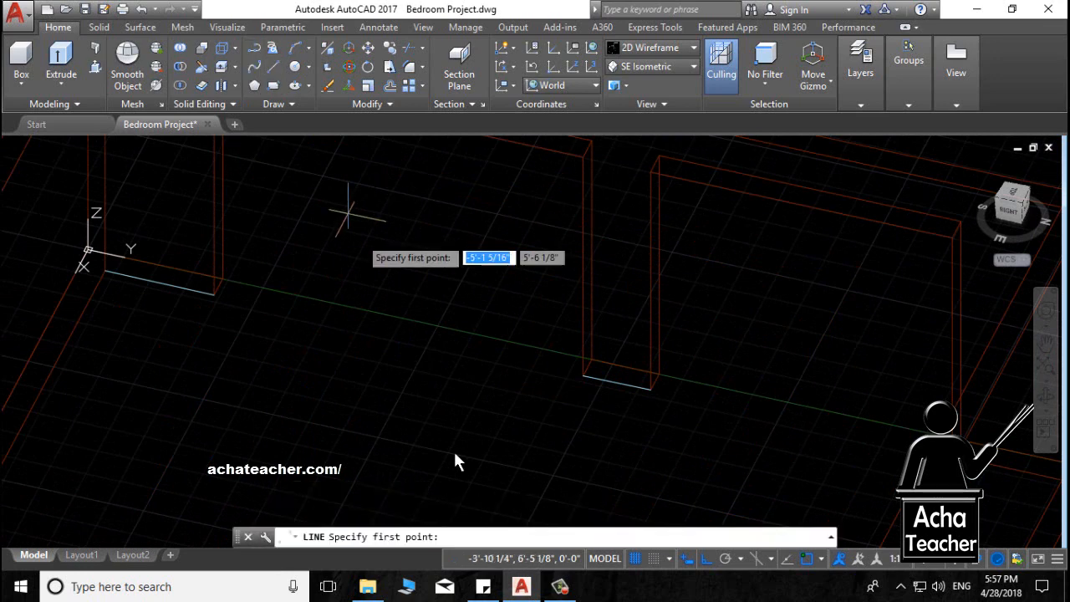
{"action": "left_click", "coordinate": [615, 381]}
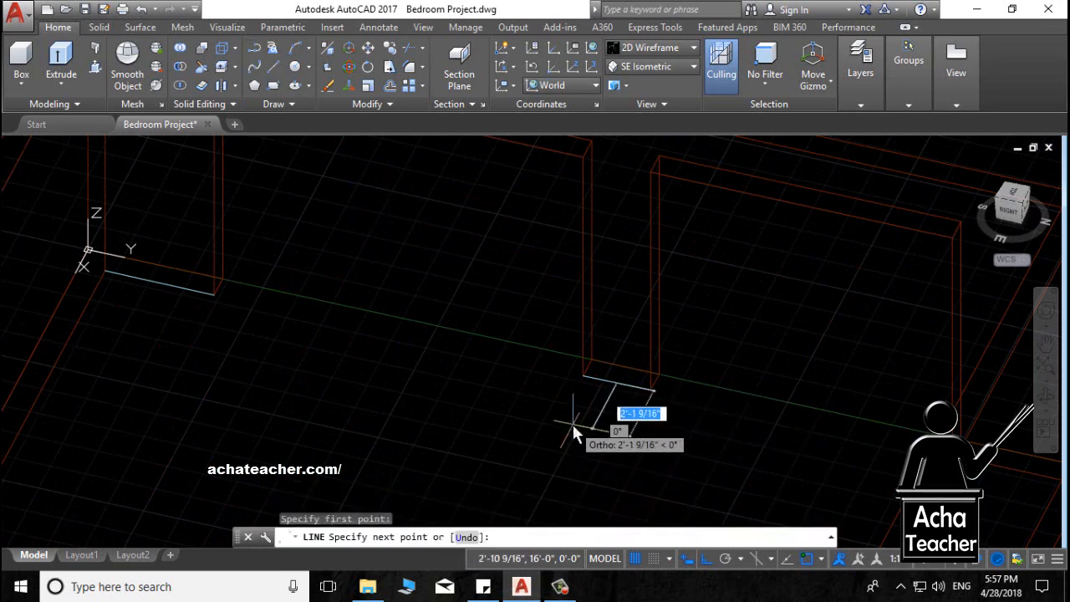
{"action": "type", "text": "1'"}
{"action": "key", "text": "Return"}
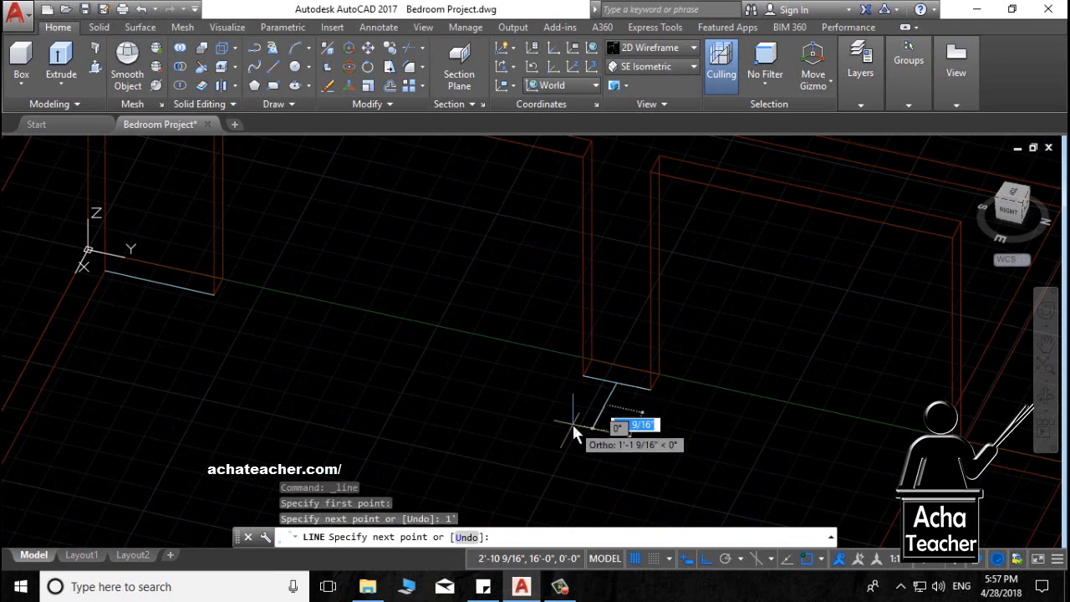
{"action": "key", "text": "Return"}
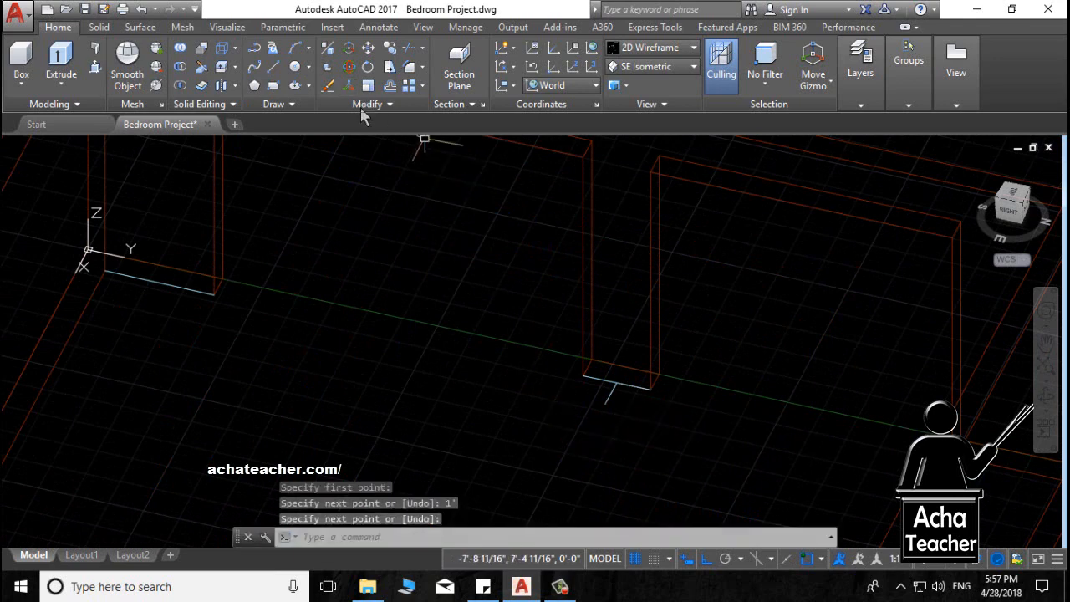
Draw a 1' line from the midpoint of the corner wall segment's base polyline, perpendicular into the room.
{"action": "left_click", "coordinate": [273, 67]}
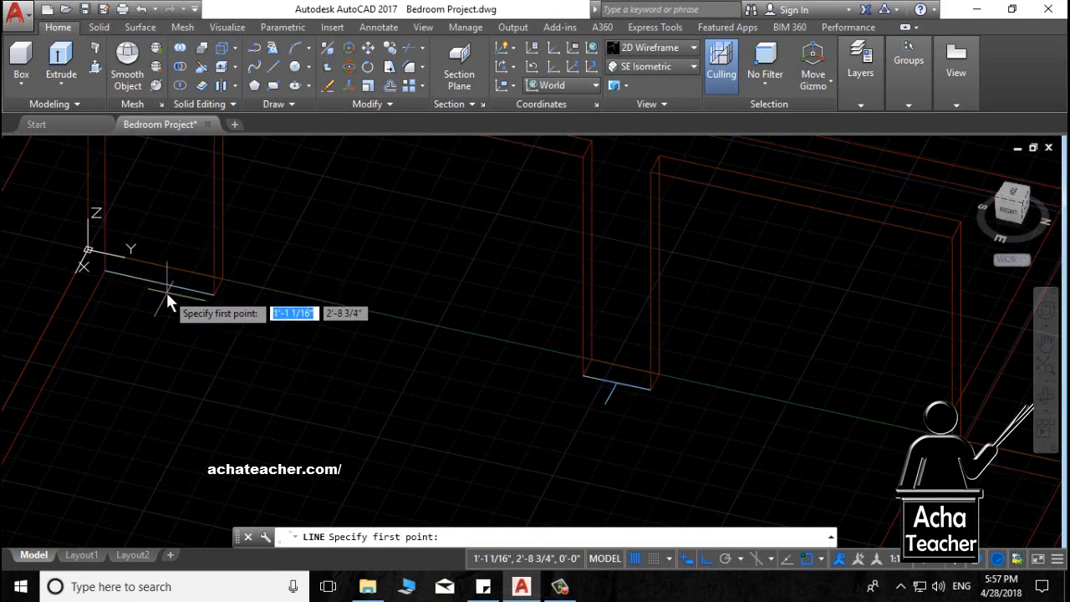
{"action": "left_click", "coordinate": [157, 284]}
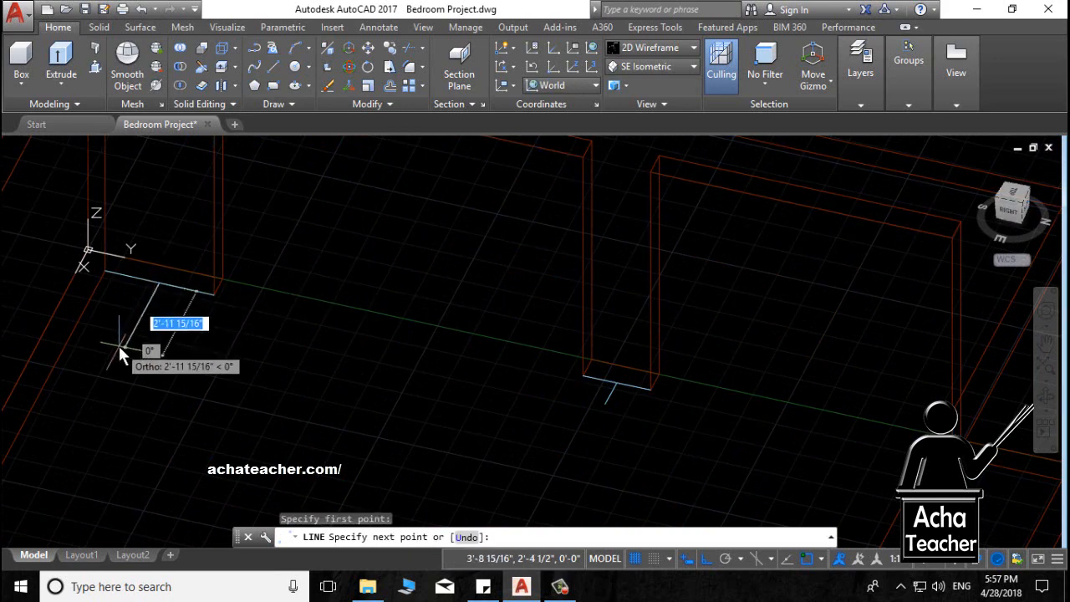
{"action": "type", "text": "1'"}
{"action": "key", "text": "Return"}
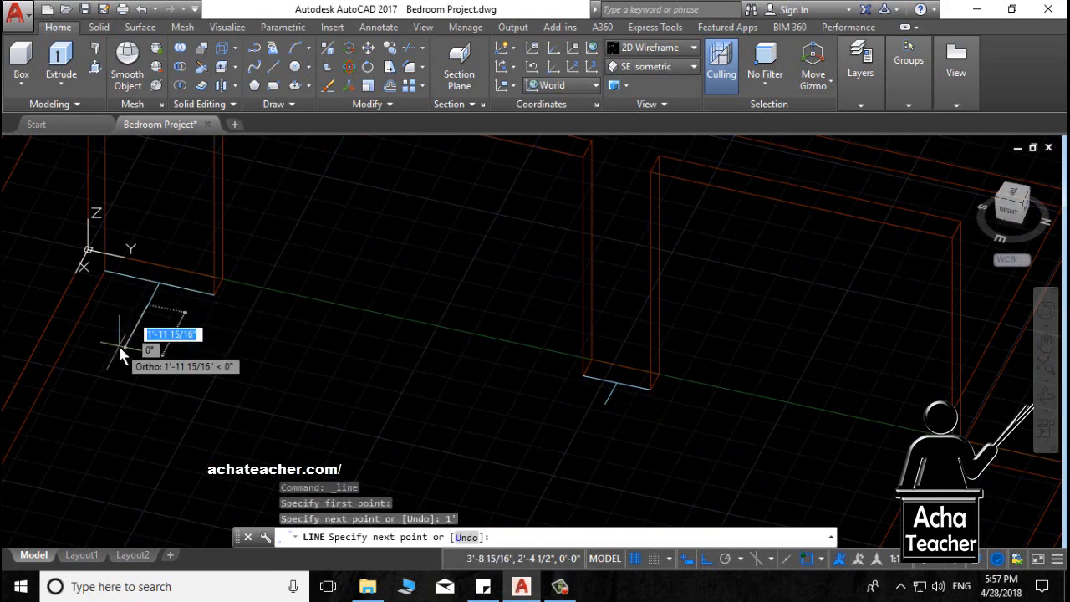
{"action": "key", "text": "Return"}
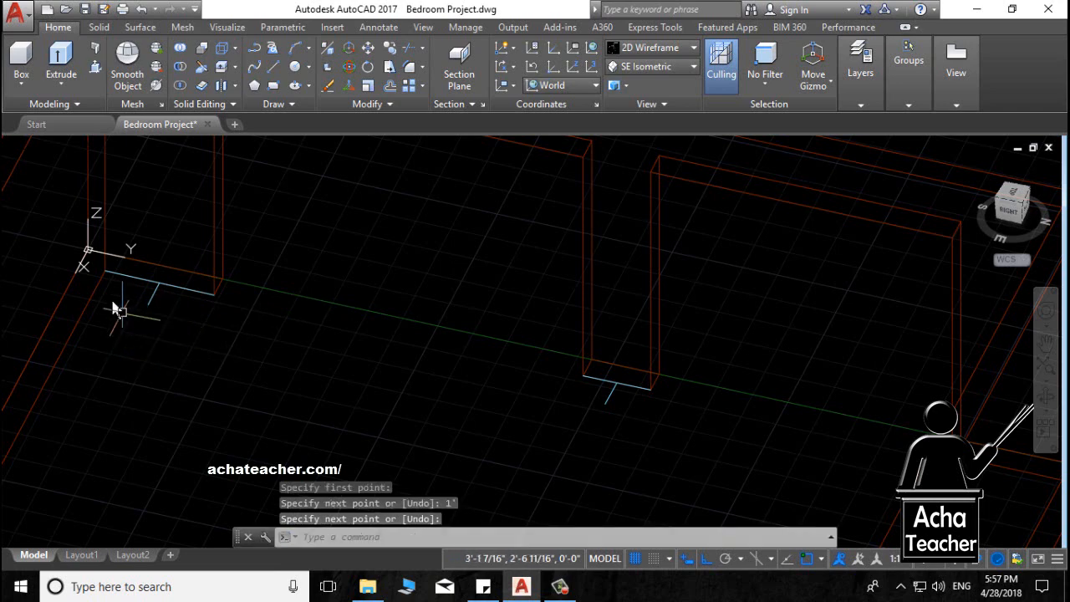
Draw a circle of 1' radius centred on the free end of the middle pier's 1' line.
{"action": "left_click", "coordinate": [294, 70]}
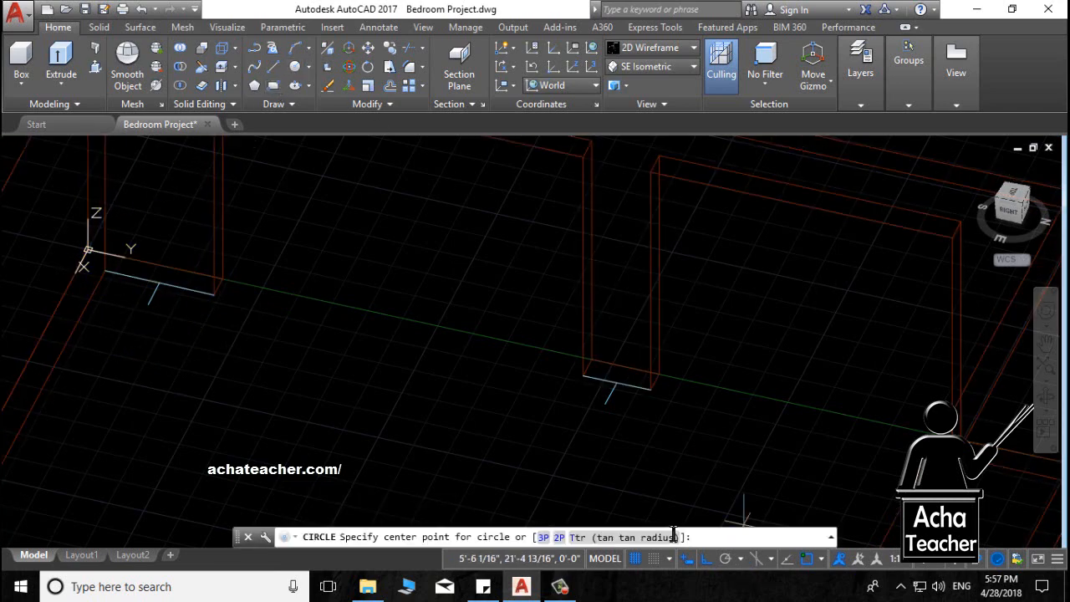
{"action": "left_click", "coordinate": [605, 410]}
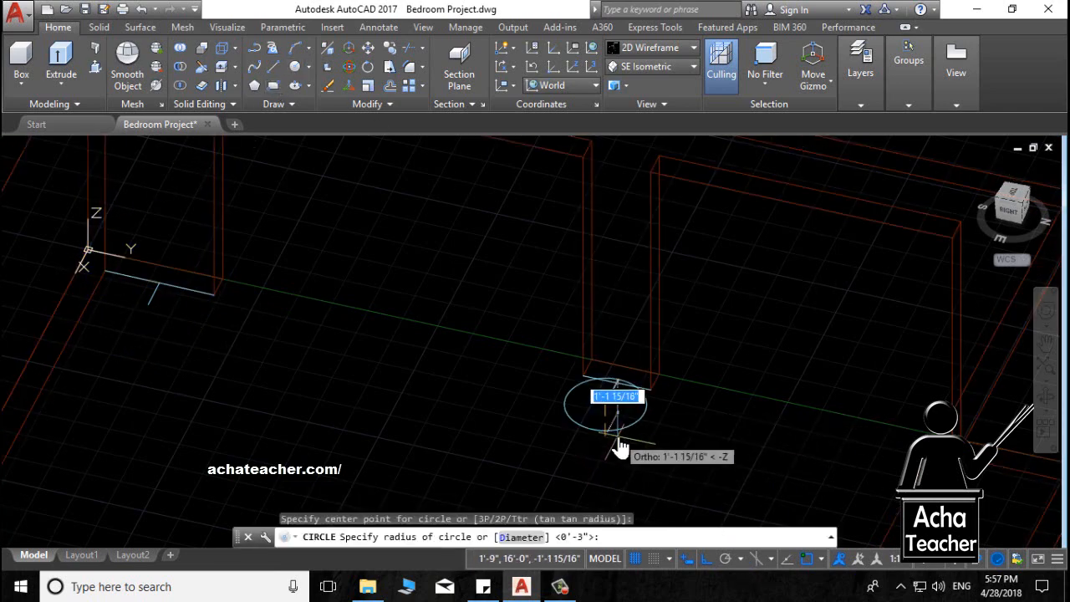
{"action": "type", "text": "1"}
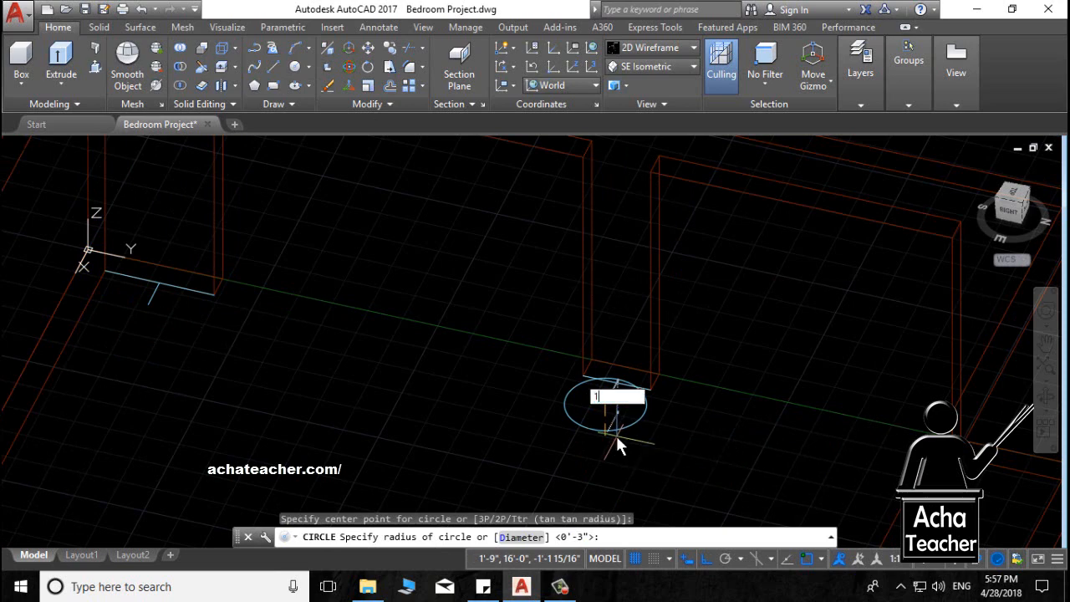
{"action": "type", "text": "'"}
{"action": "key", "text": "Return"}
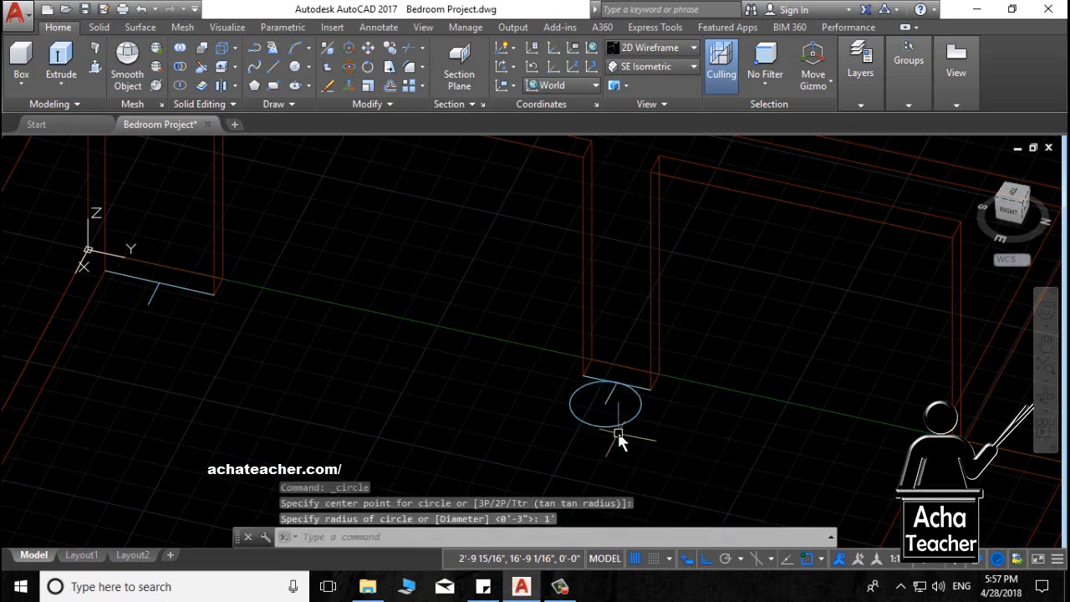
Move the circle from its quadrant on the pier's base polyline to the free end of the 1' line.
{"action": "left_click", "coordinate": [627, 424]}
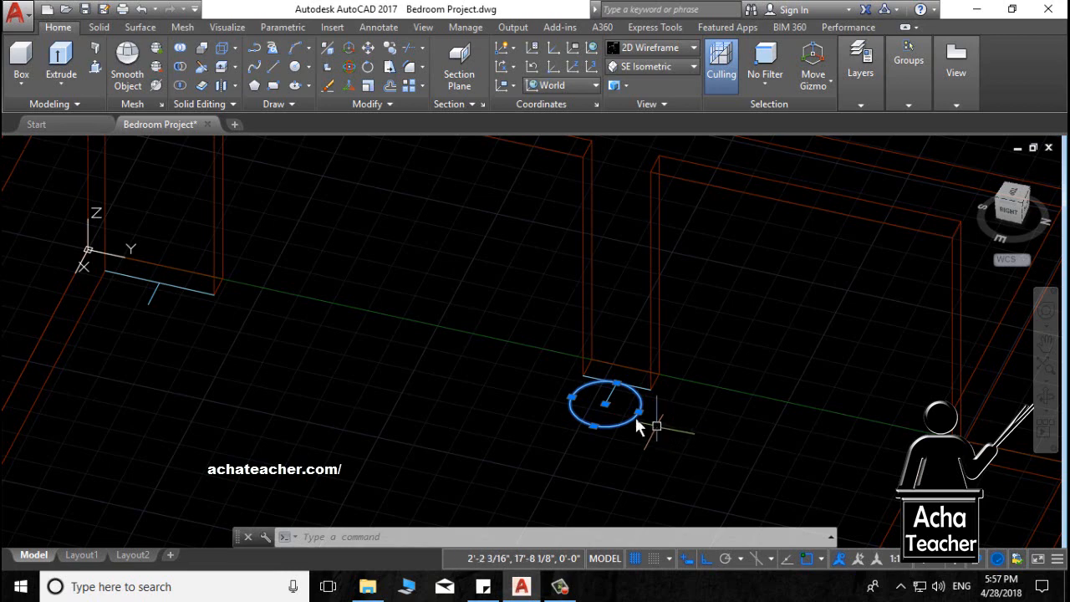
{"action": "scroll", "coordinate": [585, 393], "scroll_direction": "up", "scroll_amount": 3}
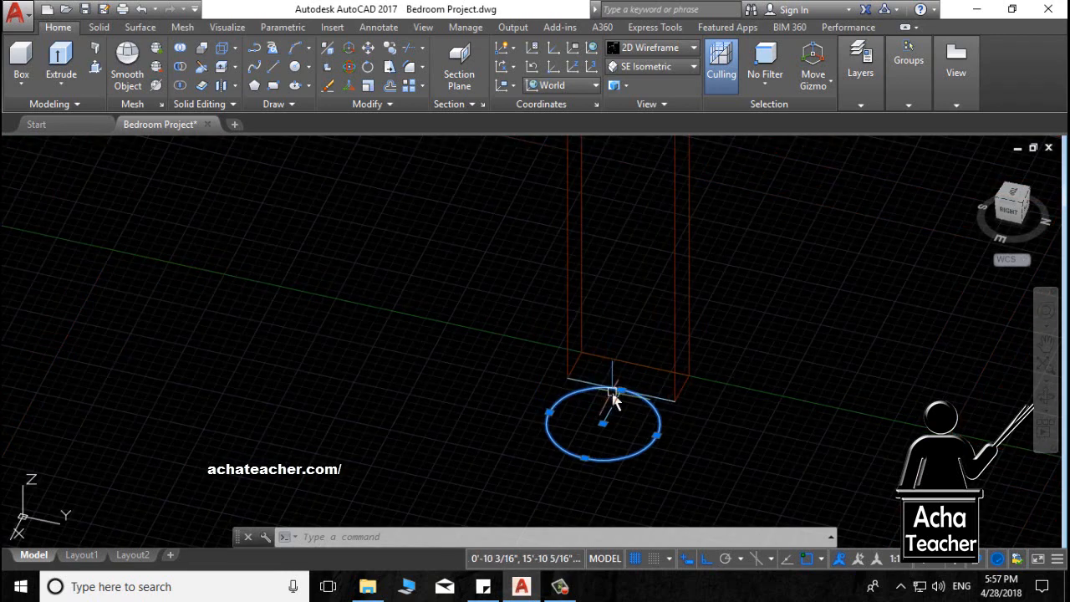
{"action": "scroll", "coordinate": [617, 399], "scroll_direction": "up", "scroll_amount": 2}
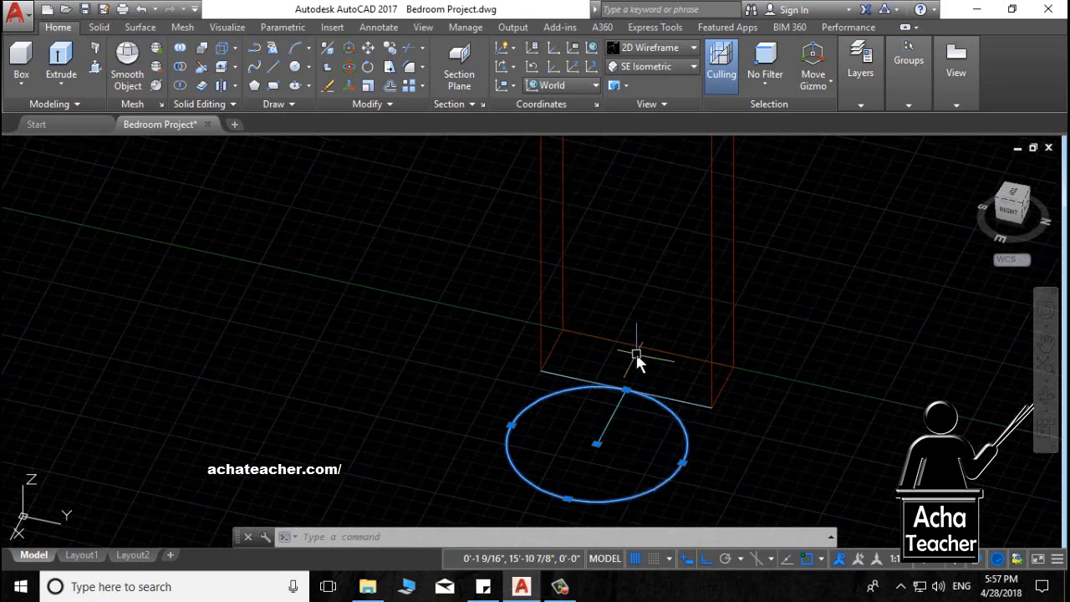
{"action": "type", "text": "move"}
{"action": "key", "text": "Return"}
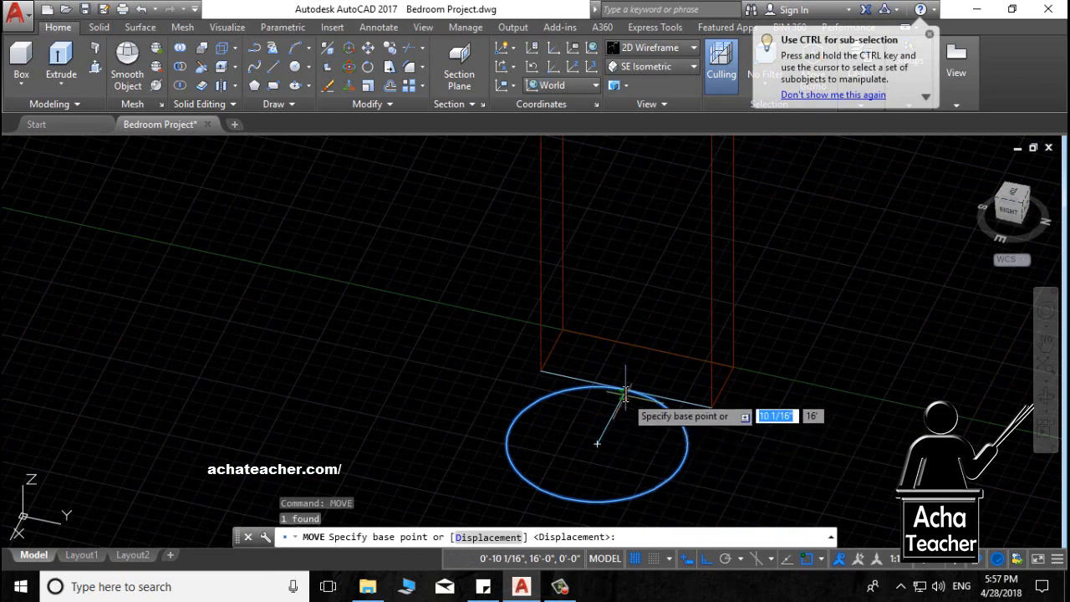
{"action": "left_click", "coordinate": [626, 389]}
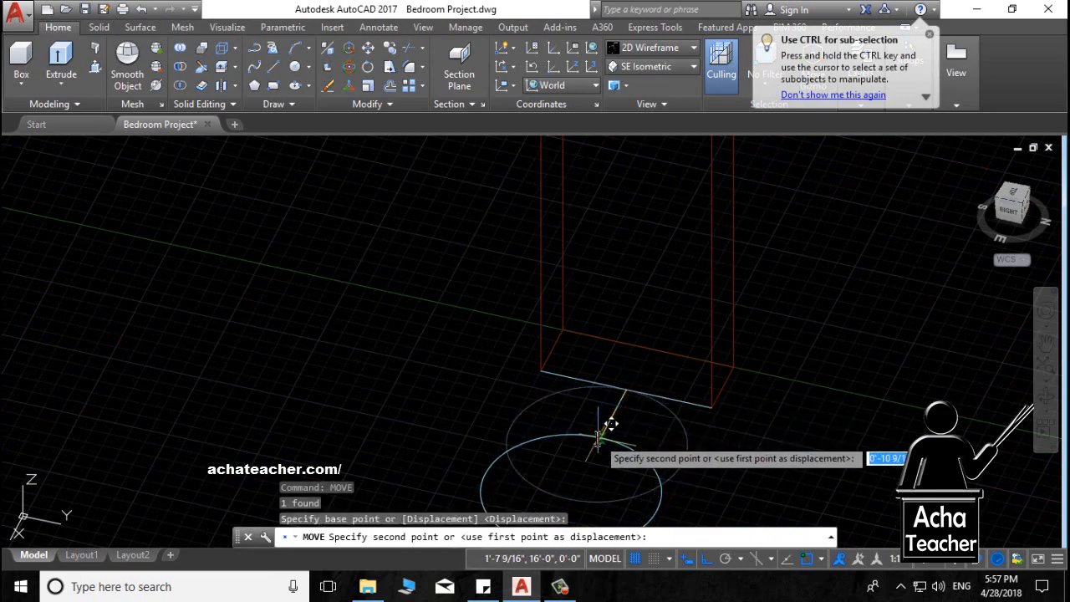
{"action": "left_click", "coordinate": [577, 430]}
{"action": "scroll", "coordinate": [535, 443], "scroll_direction": "down", "scroll_amount": 4}
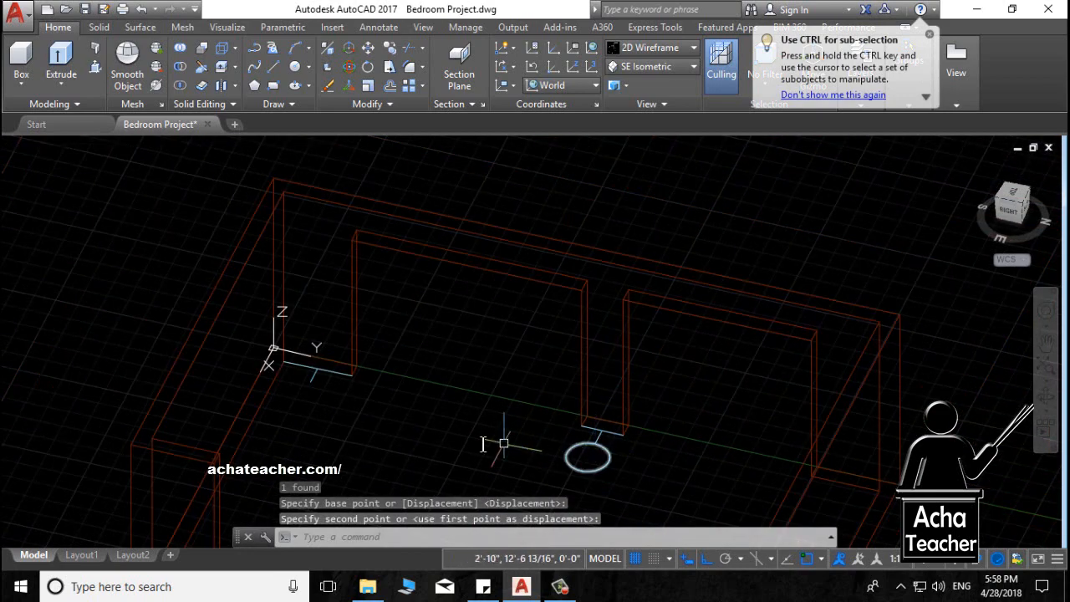
{"action": "middle_click_drag", "start_coordinate": [490, 442], "coordinate": [529, 456]}
{"action": "scroll", "coordinate": [709, 485], "scroll_direction": "up", "scroll_amount": 4}
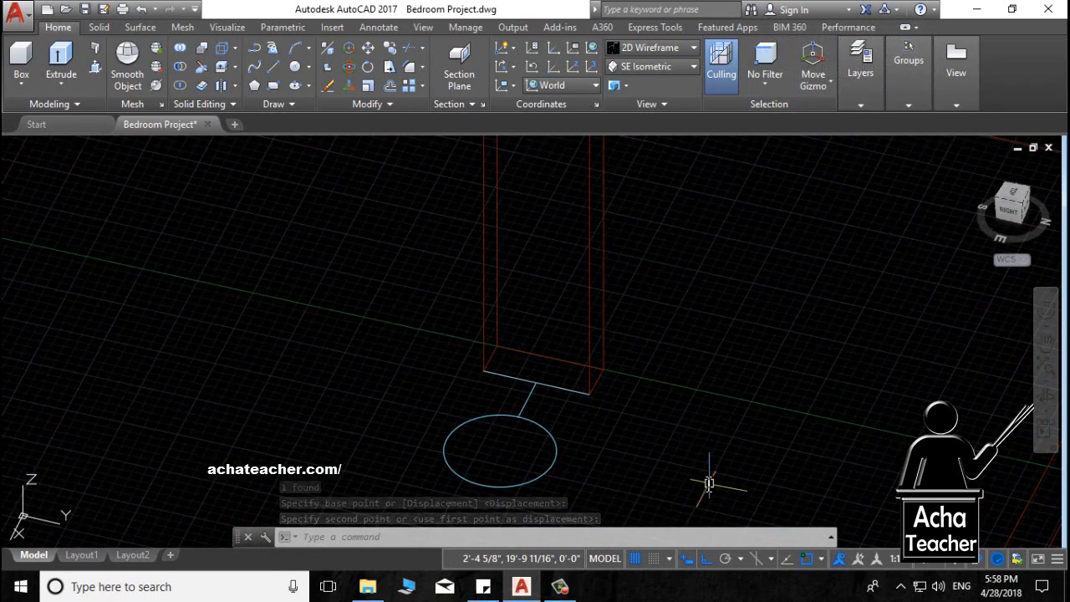
{"action": "type", "text": "copy"}
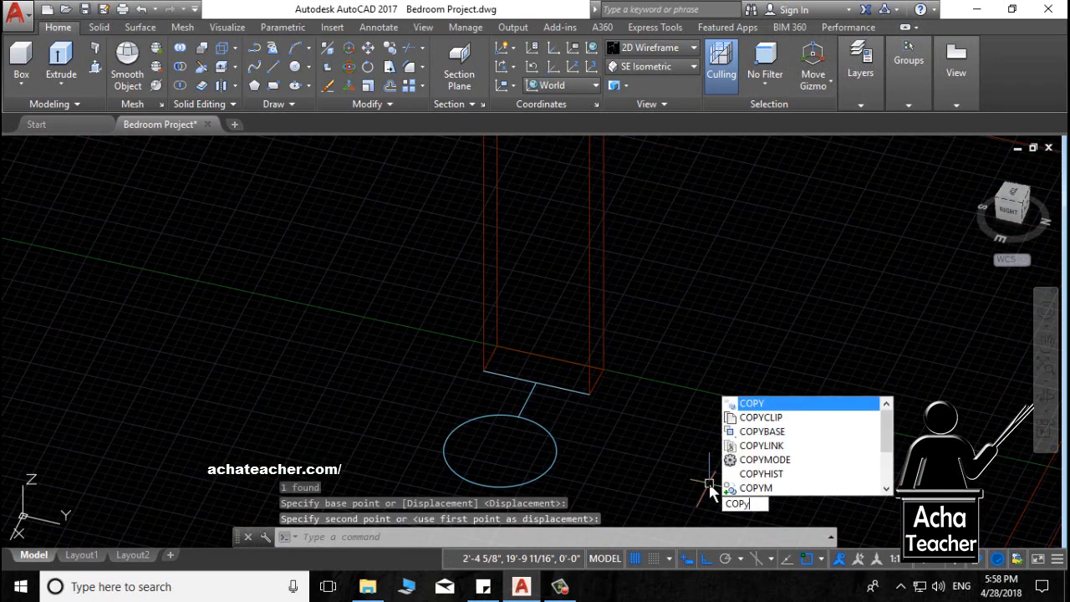
{"action": "key", "text": "Escape"}
Draw a circle of 3" radius concentric with the 1' radius circle in front of the middle pier.
{"action": "scroll", "coordinate": [627, 430], "scroll_direction": "down", "scroll_amount": 2}
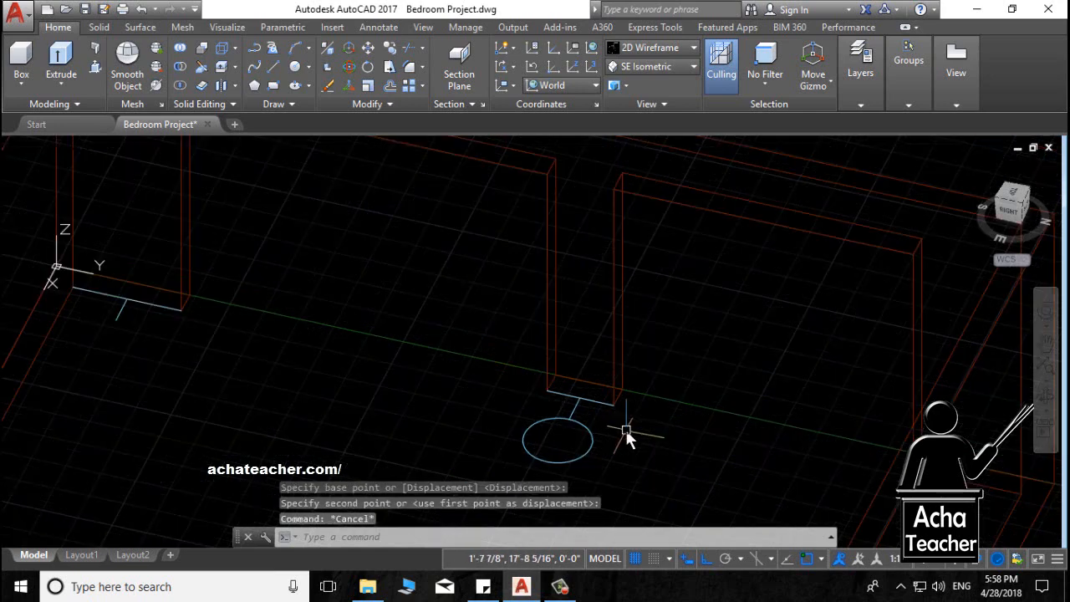
{"action": "middle_click_drag", "start_coordinate": [610, 445], "coordinate": [608, 408]}
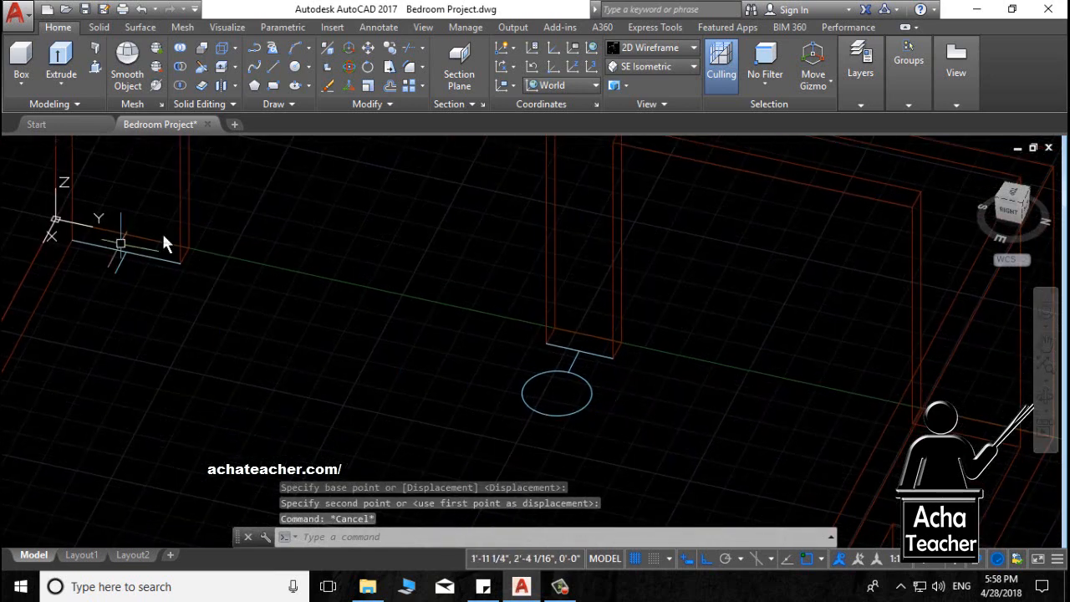
{"action": "left_click", "coordinate": [294, 66]}
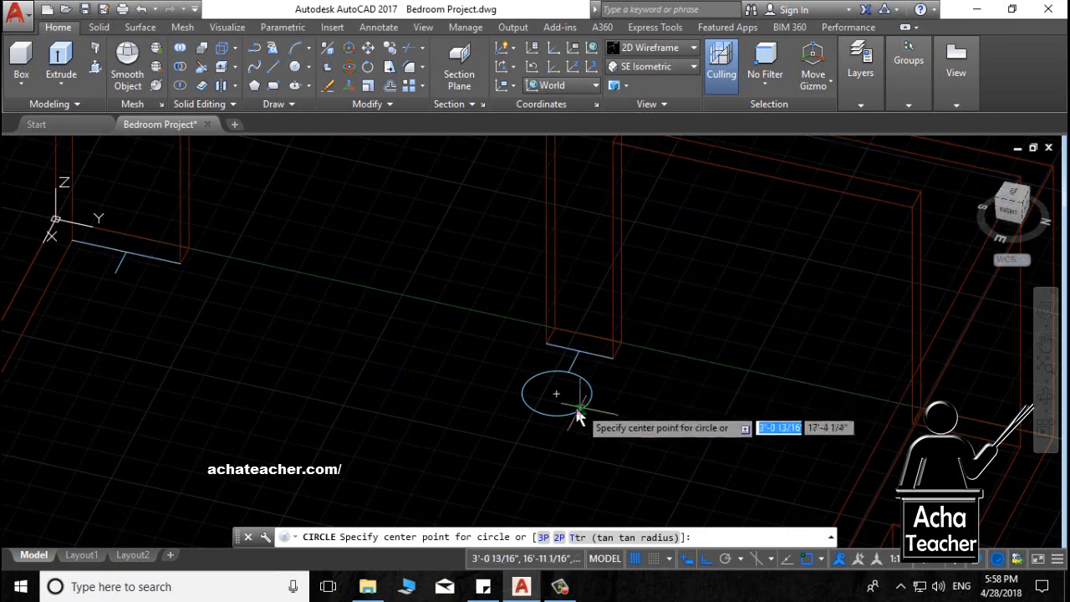
{"action": "left_click", "coordinate": [554, 393]}
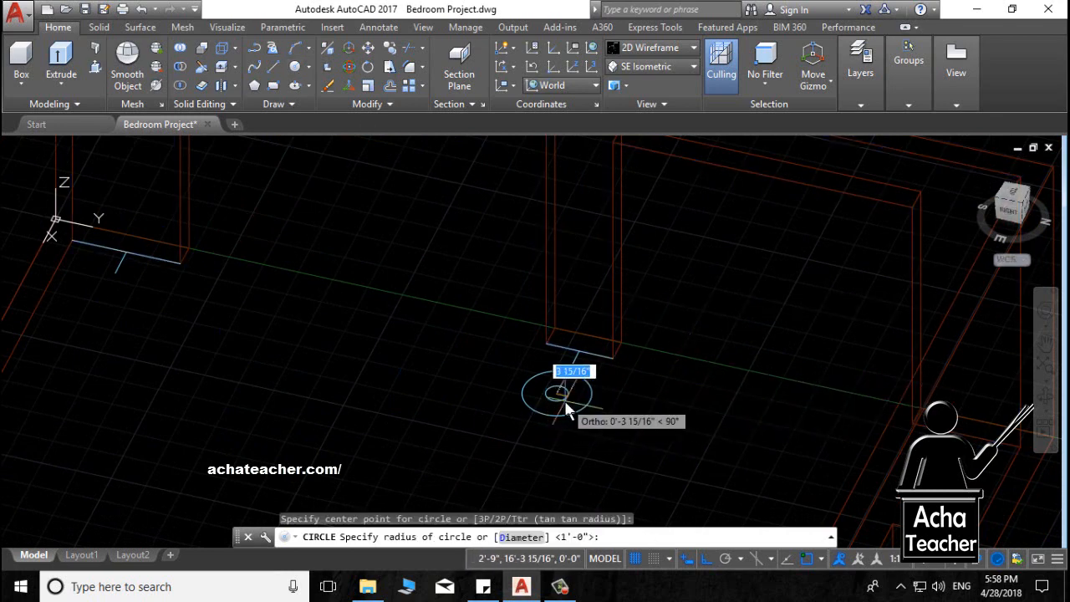
{"action": "type", "text": "3"}
{"action": "key", "text": "Return"}
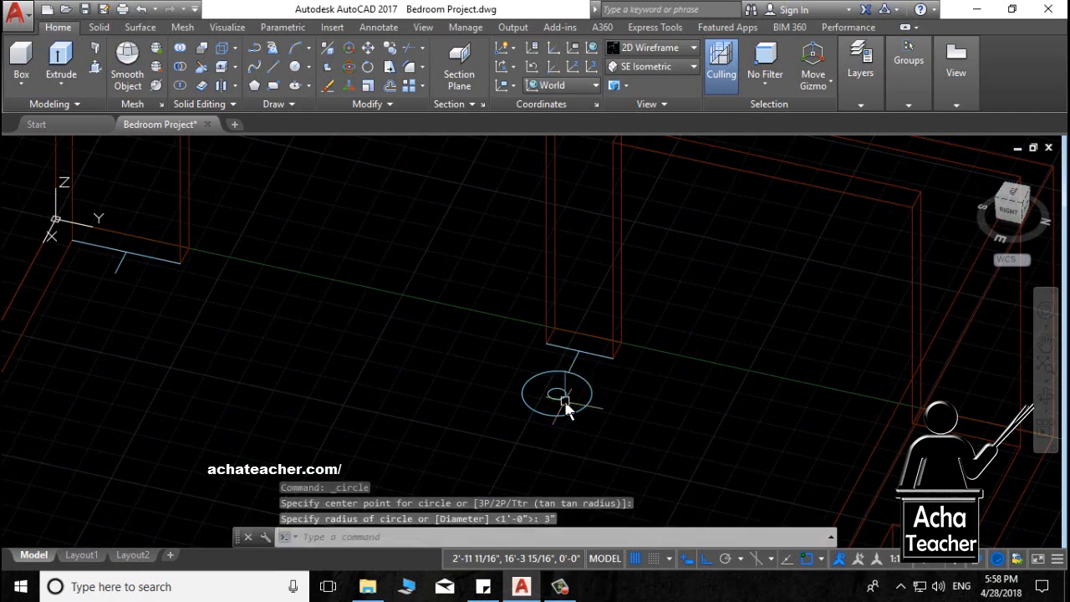
Try to raise the 1' radius circle by 1.5', using its centre as the base point.
{"action": "scroll", "coordinate": [556, 421], "scroll_direction": "up", "scroll_amount": 3}
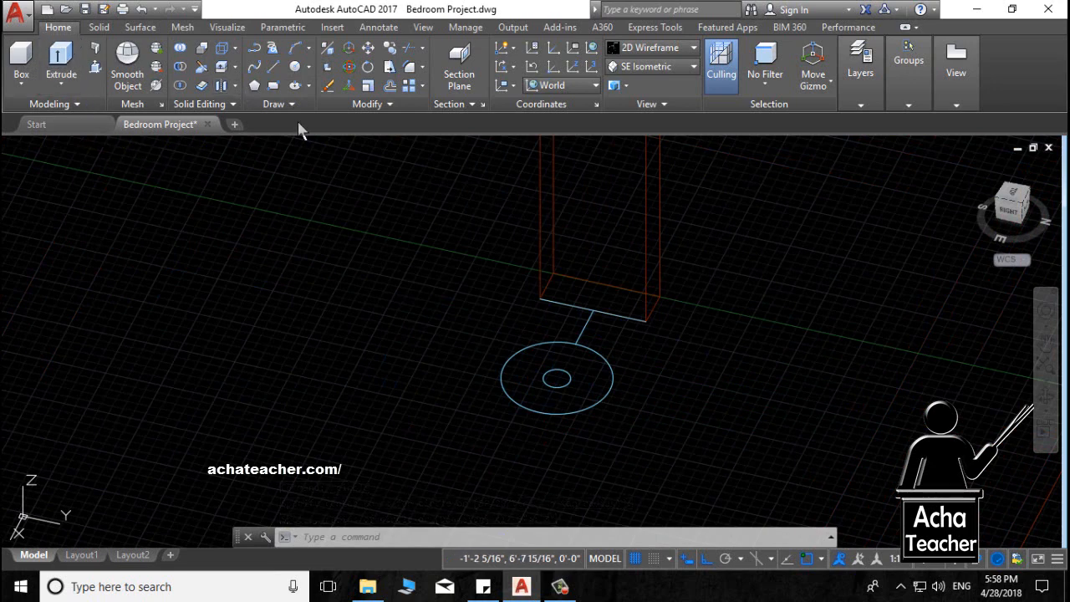
{"action": "type", "text": "mopve"}
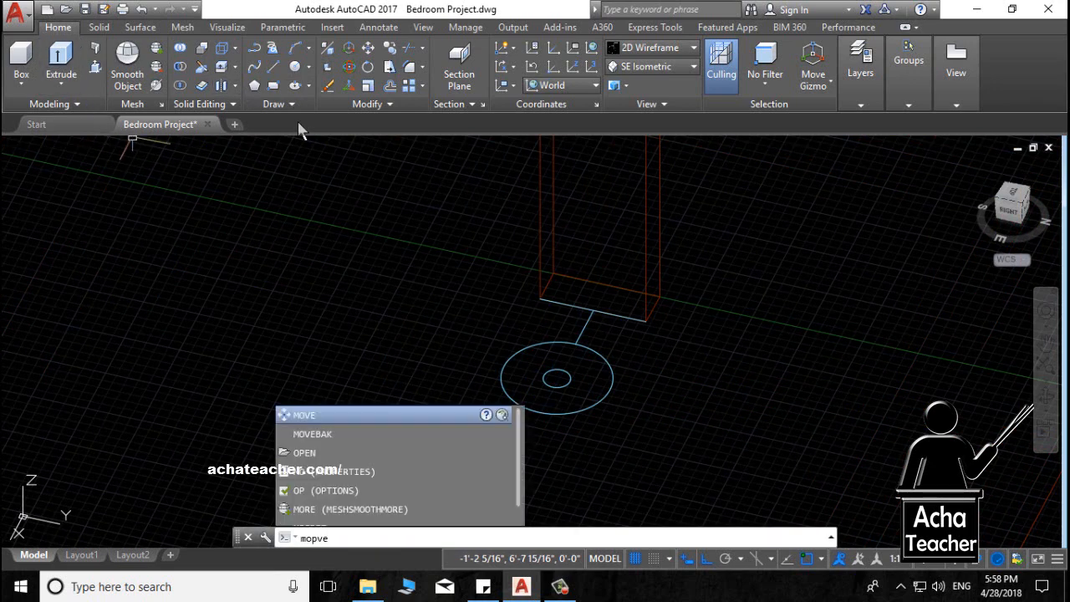
{"action": "key", "text": "Return"}
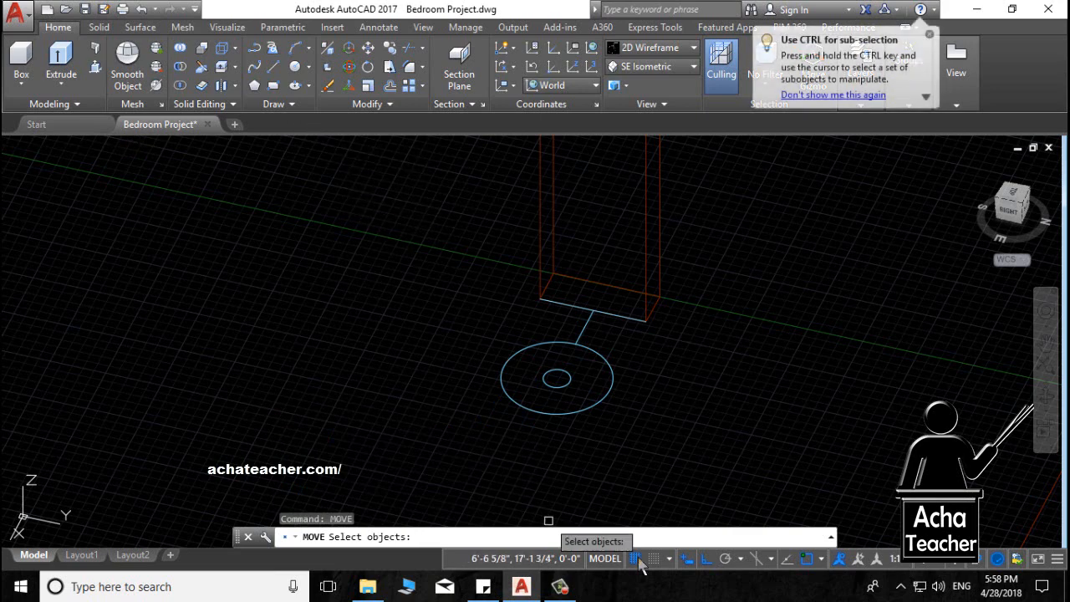
{"action": "left_click", "coordinate": [586, 409]}
{"action": "key", "text": "Return"}
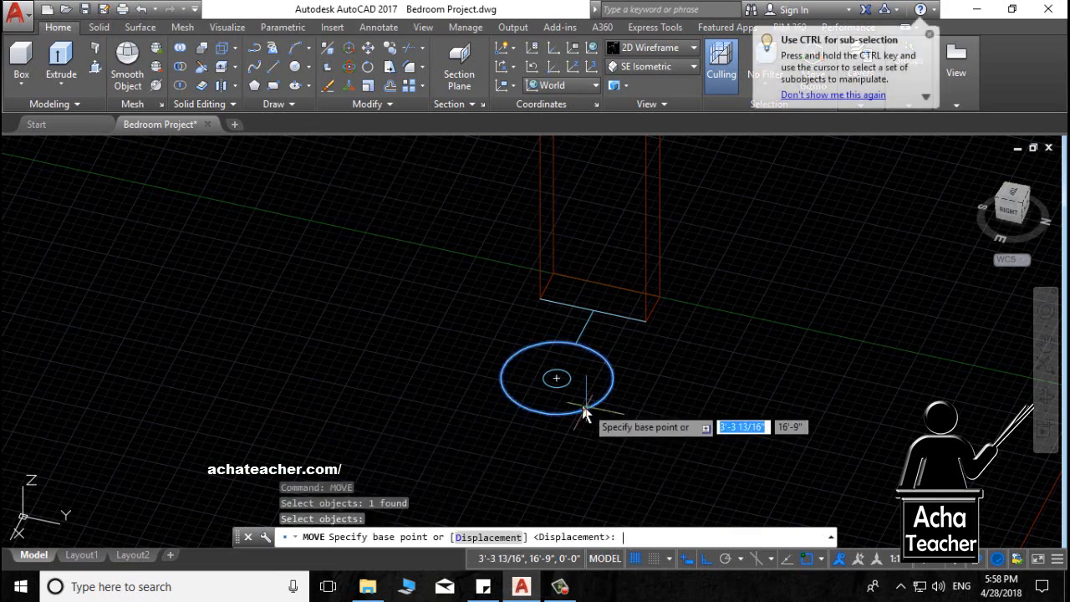
{"action": "left_click", "coordinate": [556, 378]}
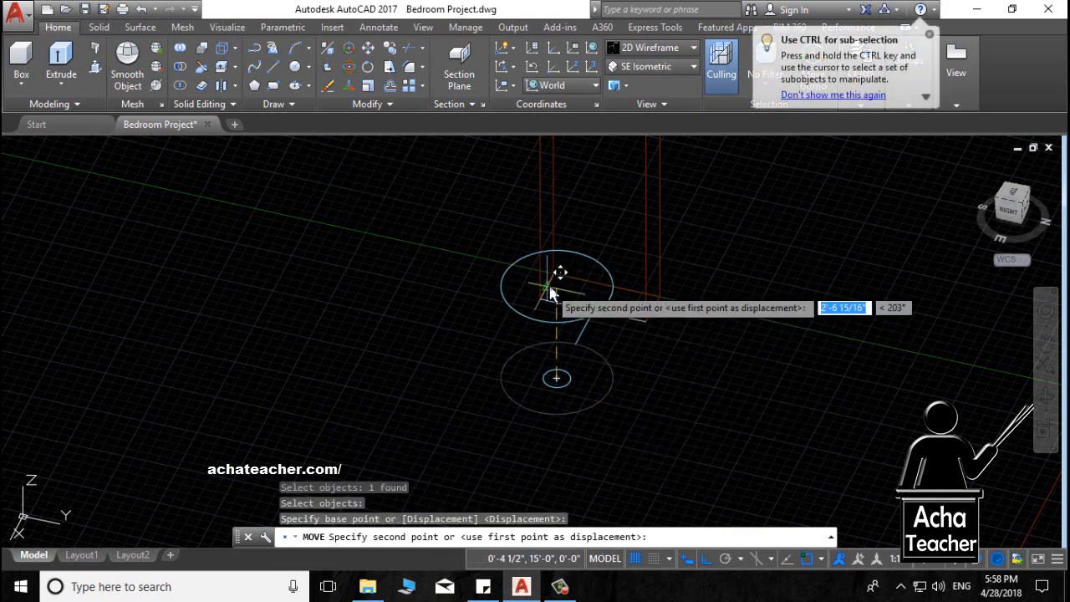
{"action": "type", "text": "1.5"}
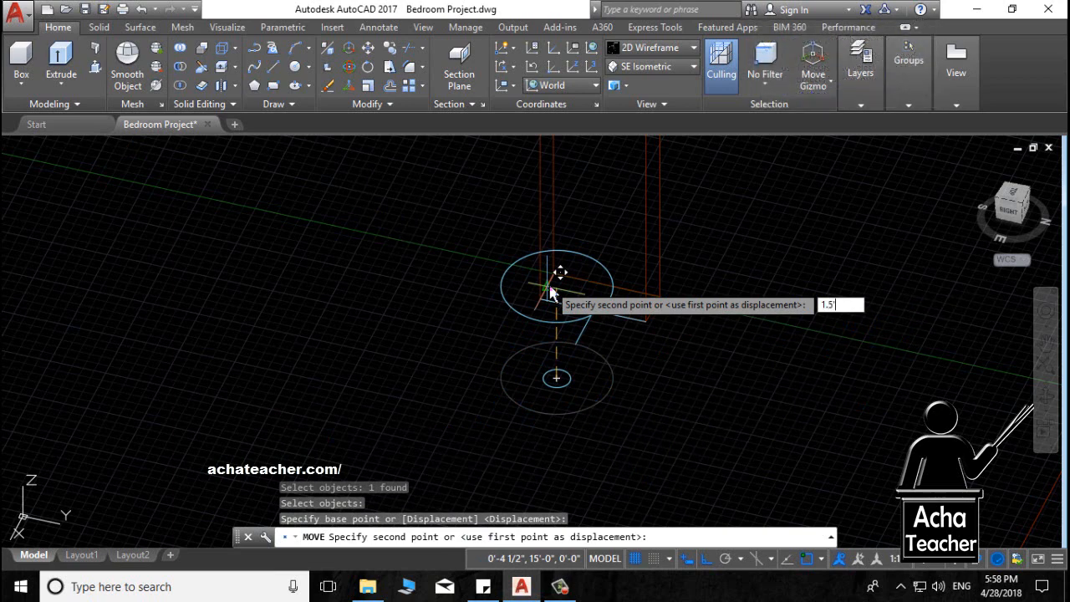
{"action": "key", "text": "Return"}
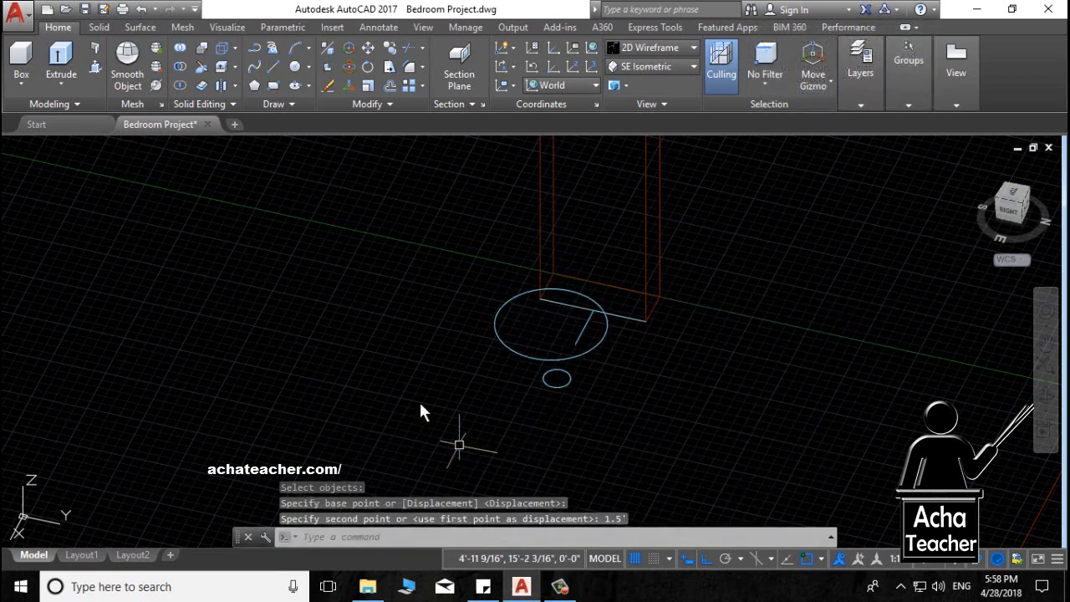
Extrude the 3" radius circle upward into a solid post 1.5' high.
{"action": "left_click", "coordinate": [60, 59]}
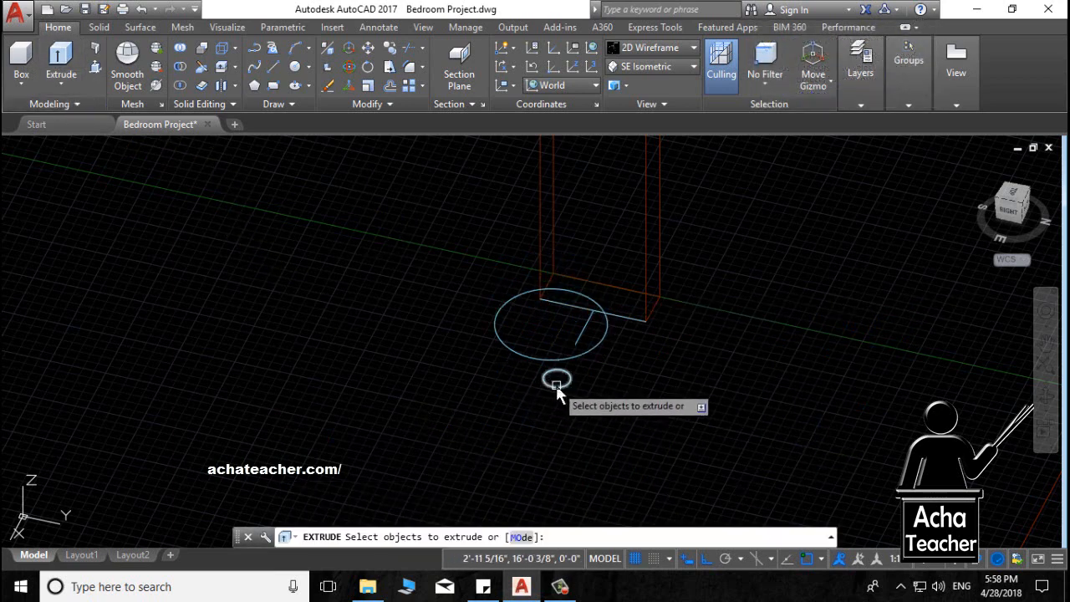
{"action": "left_click", "coordinate": [556, 382]}
{"action": "key", "text": "Return"}
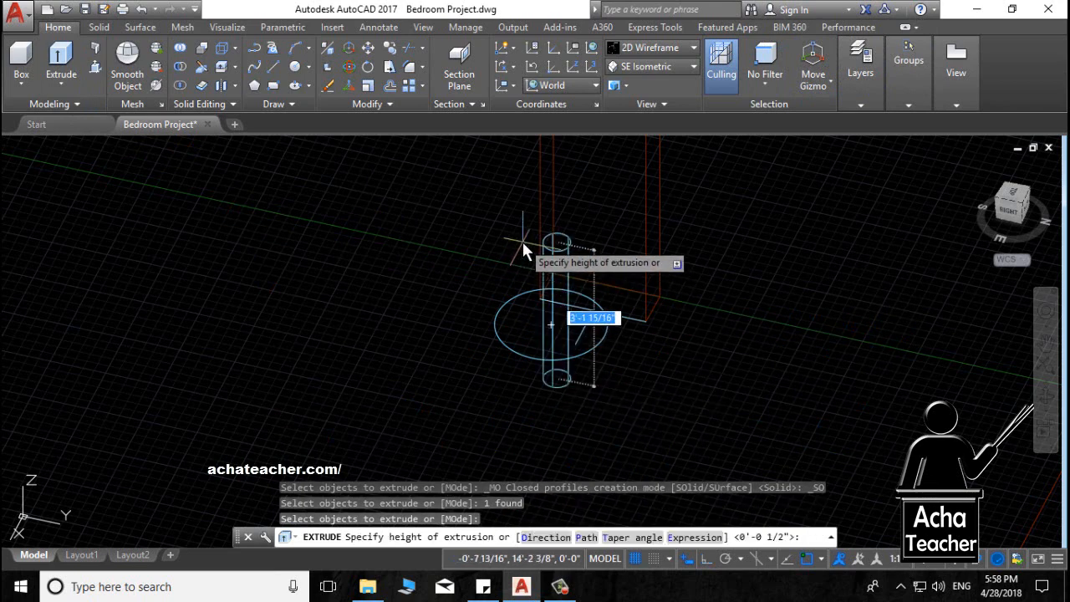
{"action": "type", "text": "1.5"}
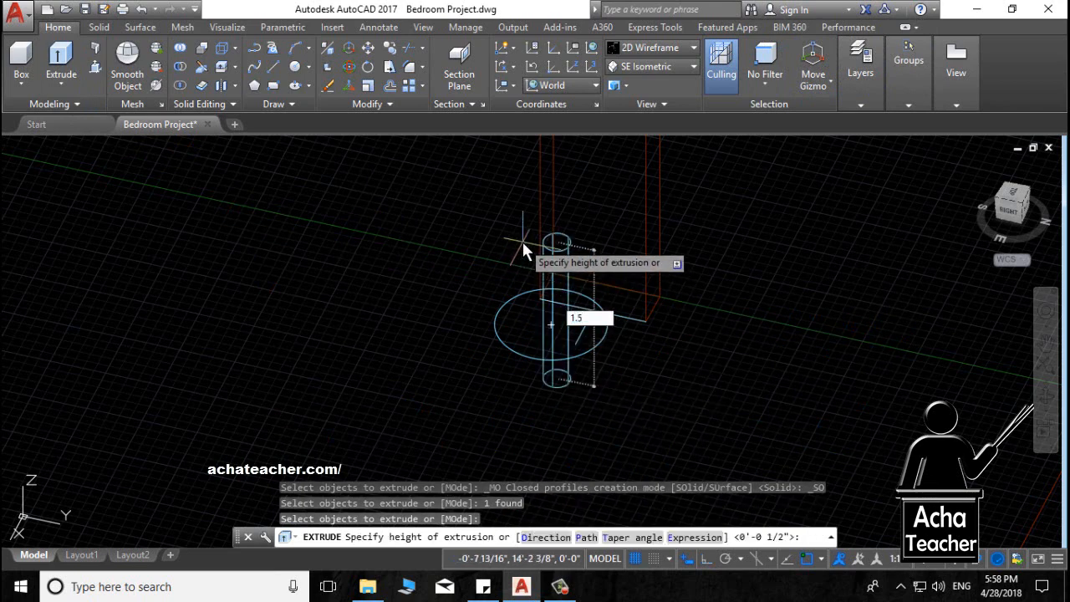
{"action": "key", "text": "Return"}
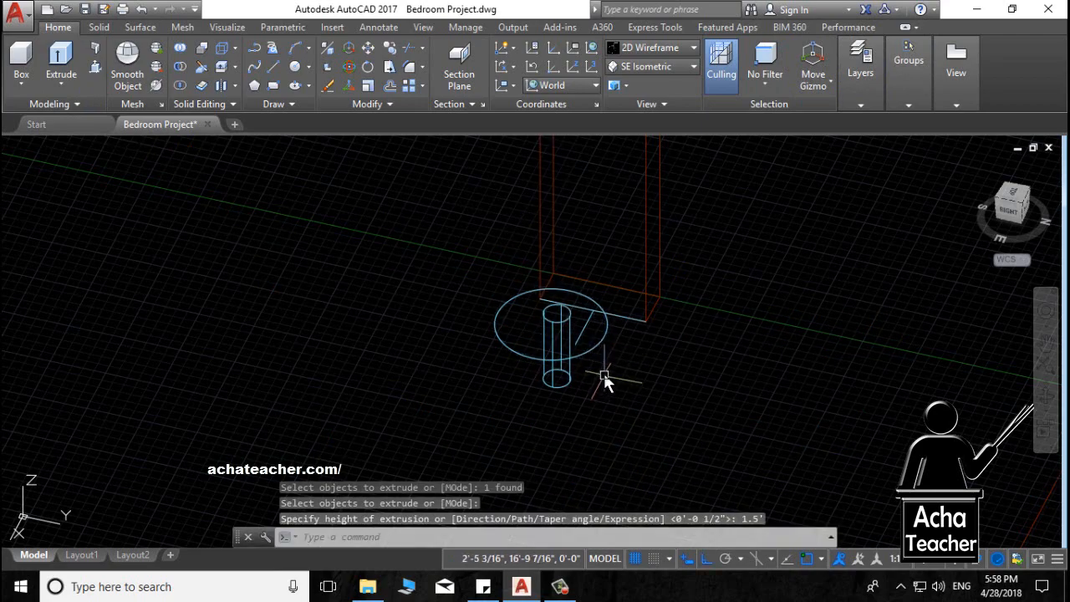
Move the 1' radius circle from its pier-side quadrant to the free end of the middle pier's 1' line.
{"action": "mouse_move", "coordinate": [630, 343]}
{"action": "middle_mouse_down", "text": "shift"}
{"action": "mouse_move", "coordinate": [607, 415]}
{"action": "mouse_move", "coordinate": [670, 342]}
{"action": "mouse_move", "coordinate": [647, 368]}
{"action": "mouse_move", "coordinate": [616, 365]}
{"action": "mouse_move", "coordinate": [631, 376]}
{"action": "mouse_move", "coordinate": [551, 370]}
{"action": "middle_mouse_up", "text": "shift"}
{"action": "scroll", "coordinate": [599, 372], "scroll_direction": "down", "scroll_amount": 1}
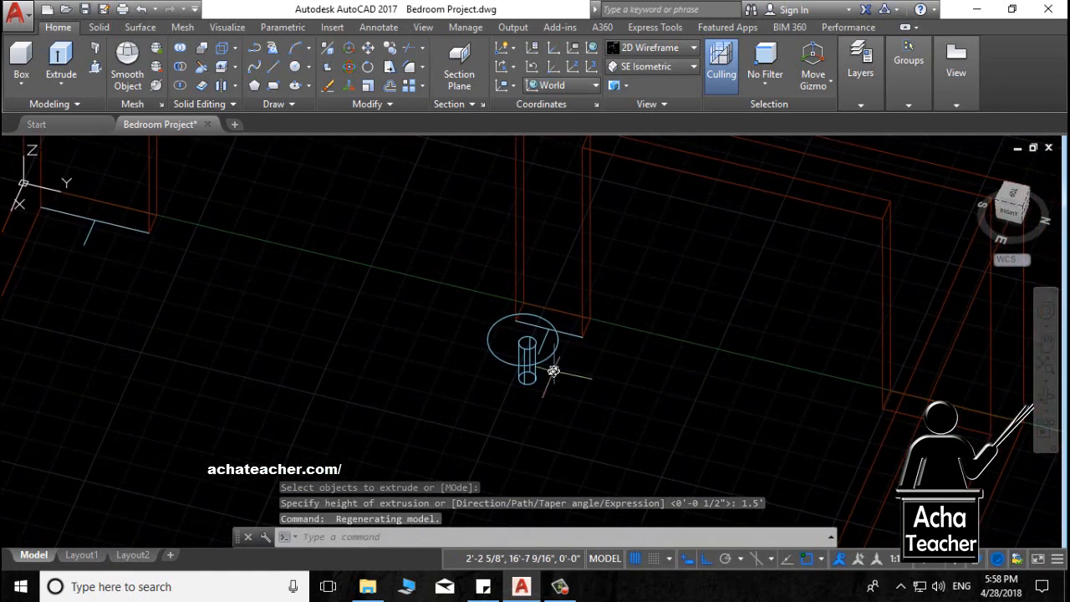
{"action": "scroll", "coordinate": [533, 350], "scroll_direction": "up", "scroll_amount": 4}
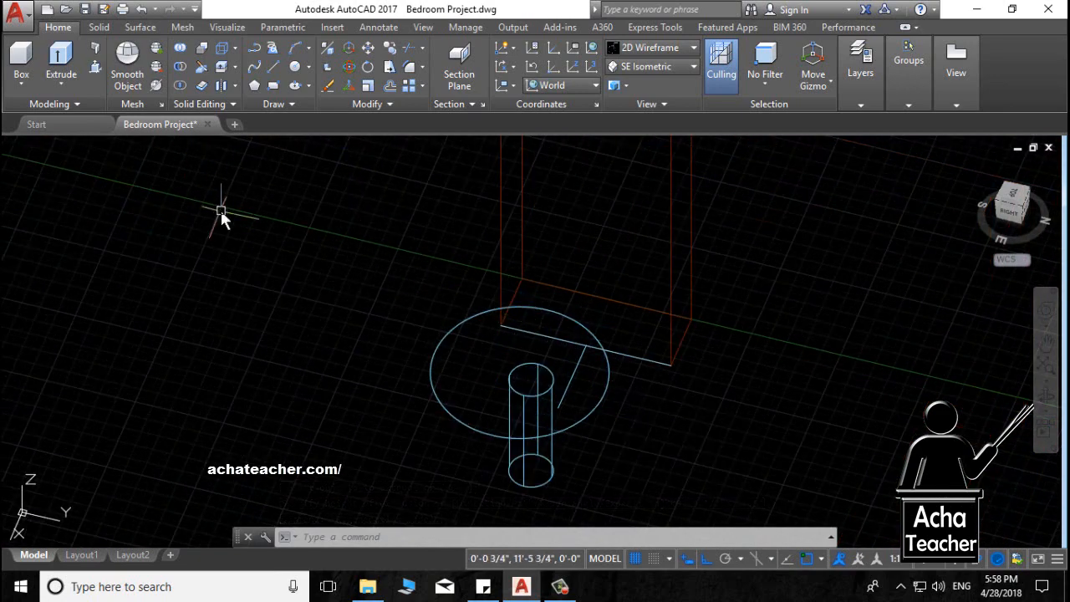
{"action": "type", "text": "move"}
{"action": "key", "text": "Return"}
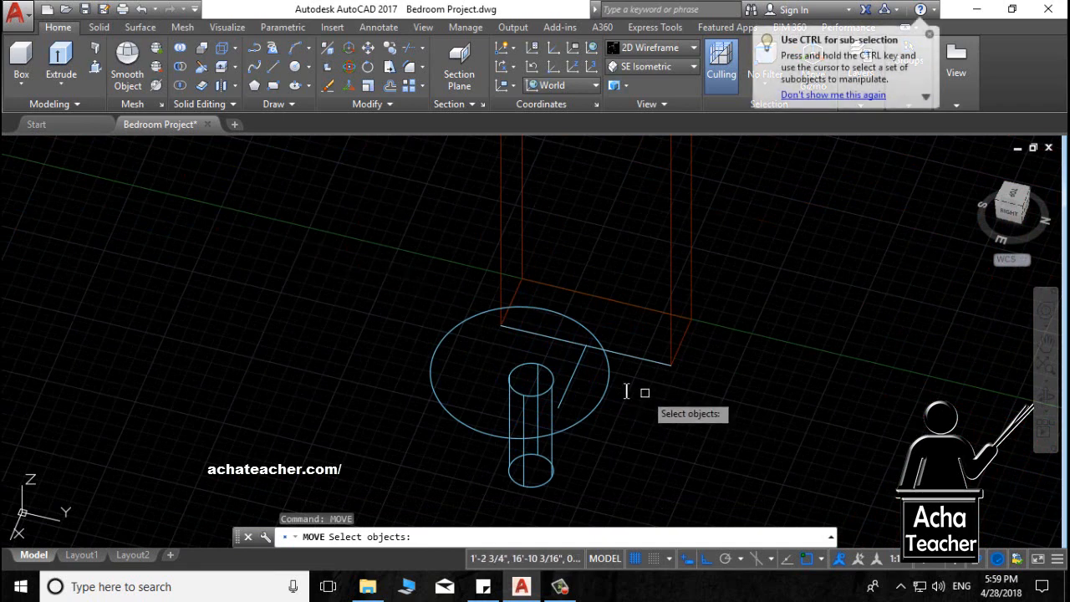
{"action": "left_click", "coordinate": [583, 416]}
{"action": "key", "text": "Return"}
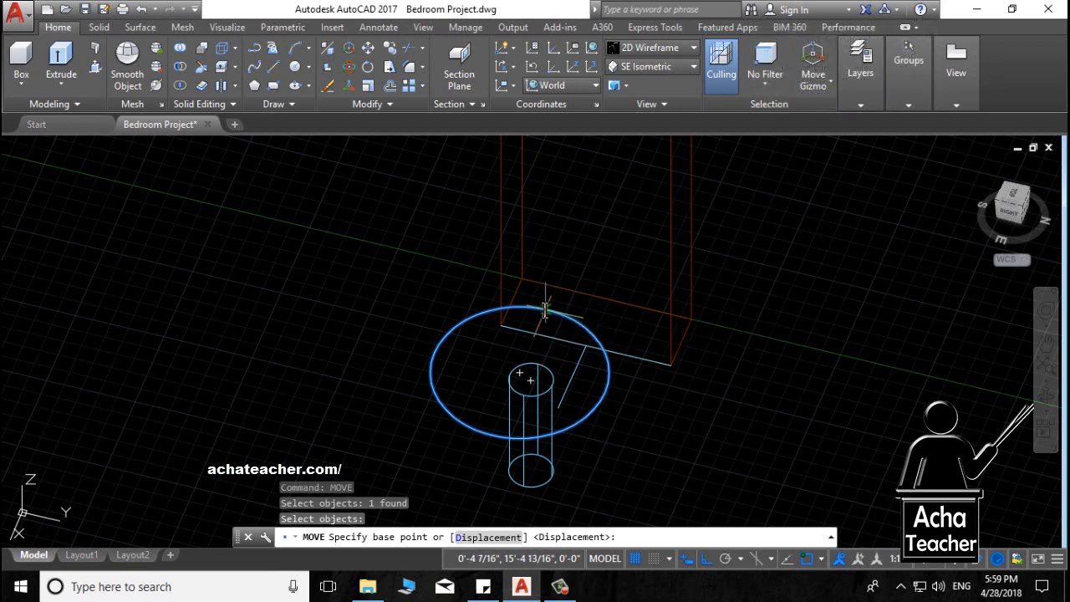
{"action": "right_click", "coordinate": [544, 308], "text": "shift"}
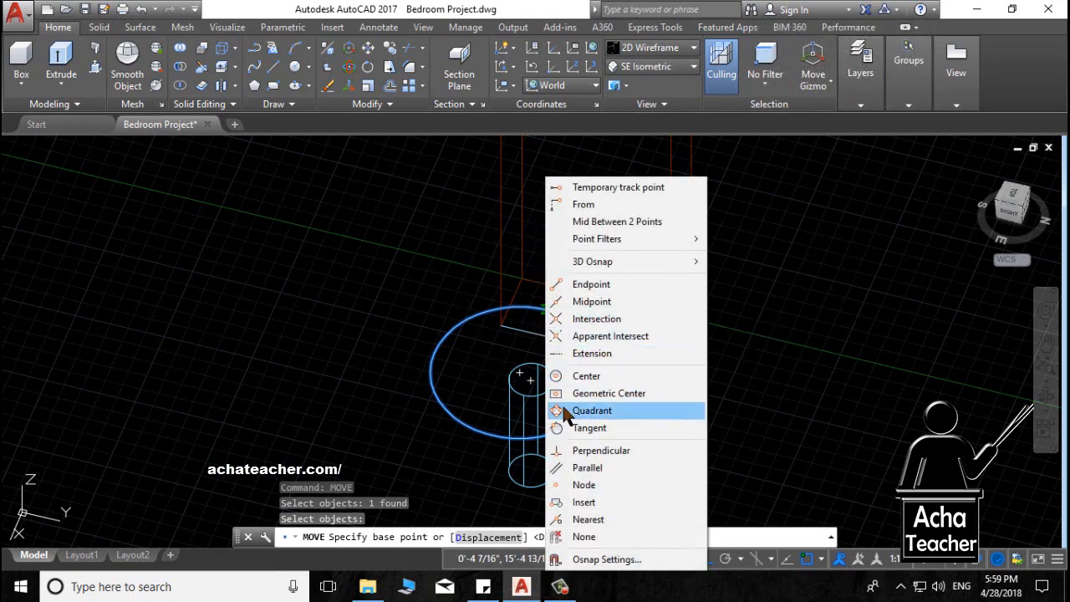
{"action": "left_click", "coordinate": [592, 410]}
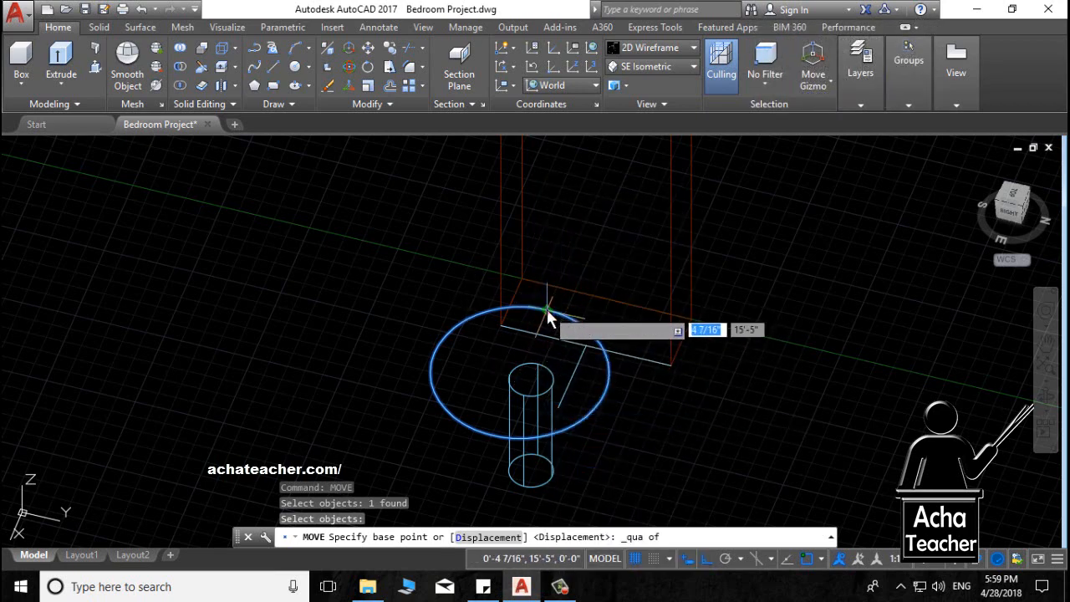
{"action": "left_click", "coordinate": [547, 309]}
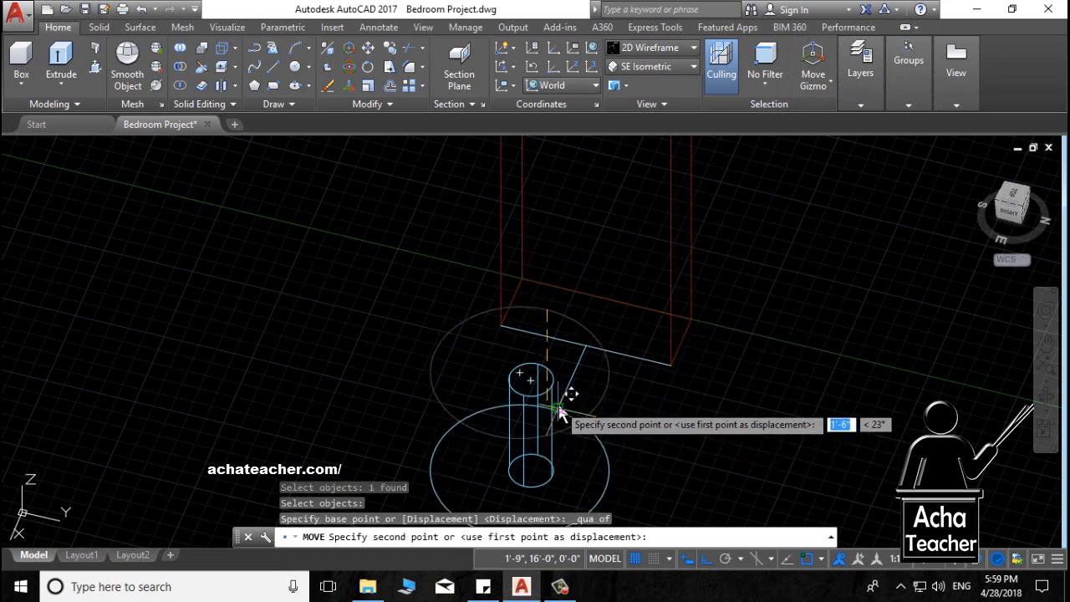
{"action": "left_click", "coordinate": [559, 405]}
{"action": "scroll", "coordinate": [607, 445], "scroll_direction": "down", "scroll_amount": 3}
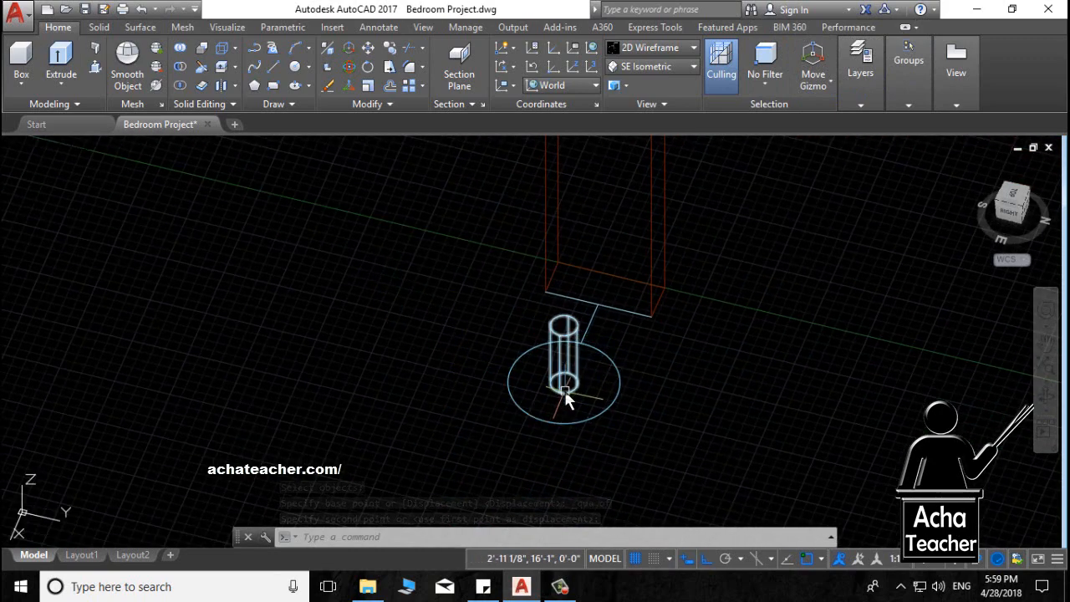
Move the 1' radius circle vertically up 1.5' from its centre to the top of the post.
{"action": "middle_click_drag", "start_coordinate": [566, 394], "coordinate": [552, 377], "text": "shift"}
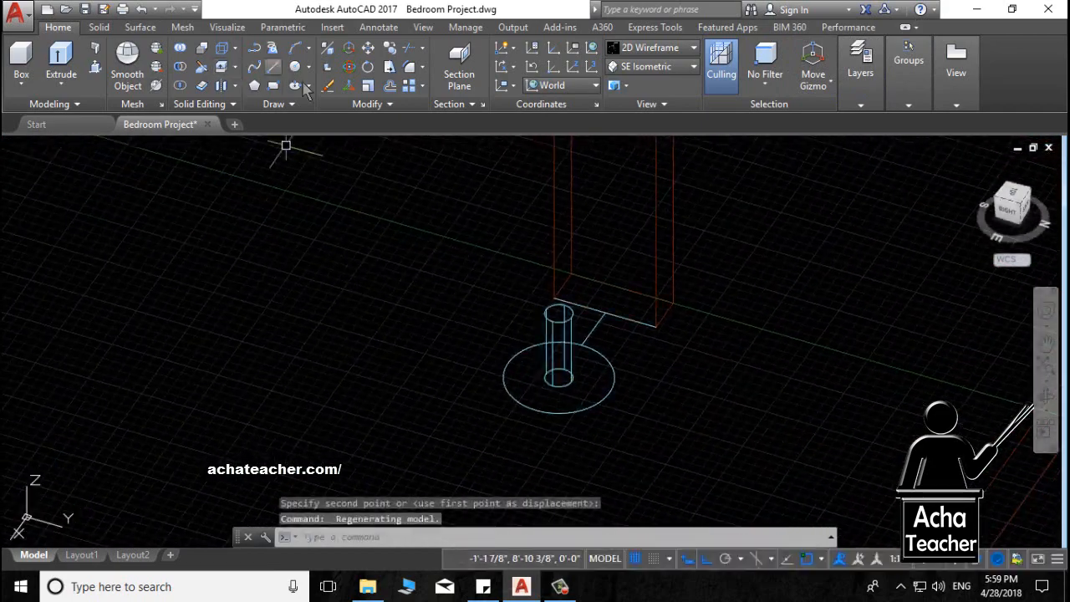
{"action": "type", "text": "moave"}
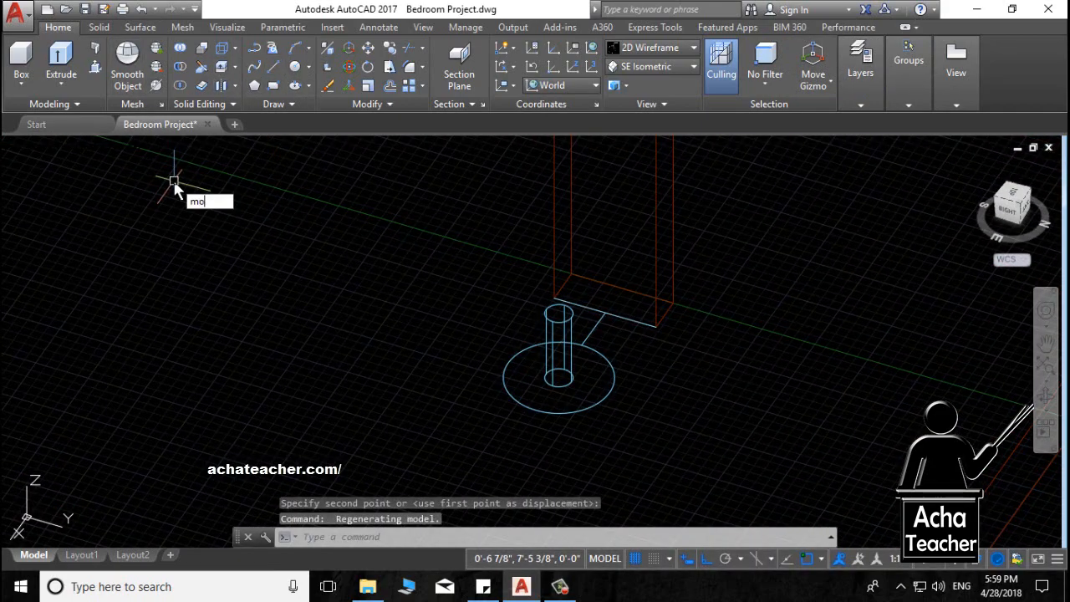
{"action": "key", "text": "BackSpace"}
{"action": "key", "text": "BackSpace"}
{"action": "key", "text": "BackSpace"}
{"action": "key", "text": "BackSpace"}
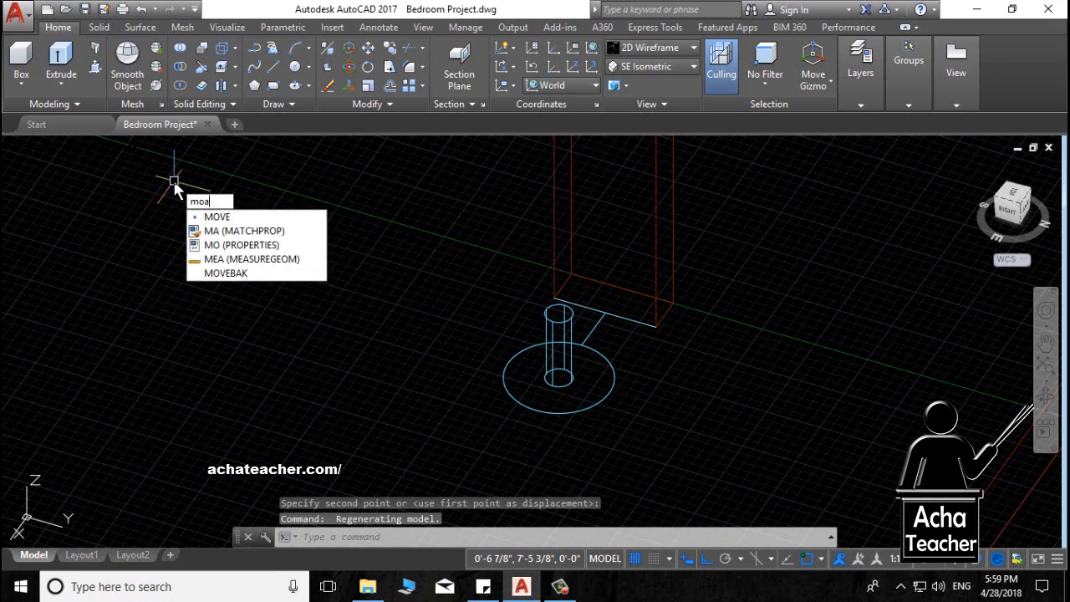
{"action": "type", "text": "ove"}
{"action": "key", "text": "Return"}
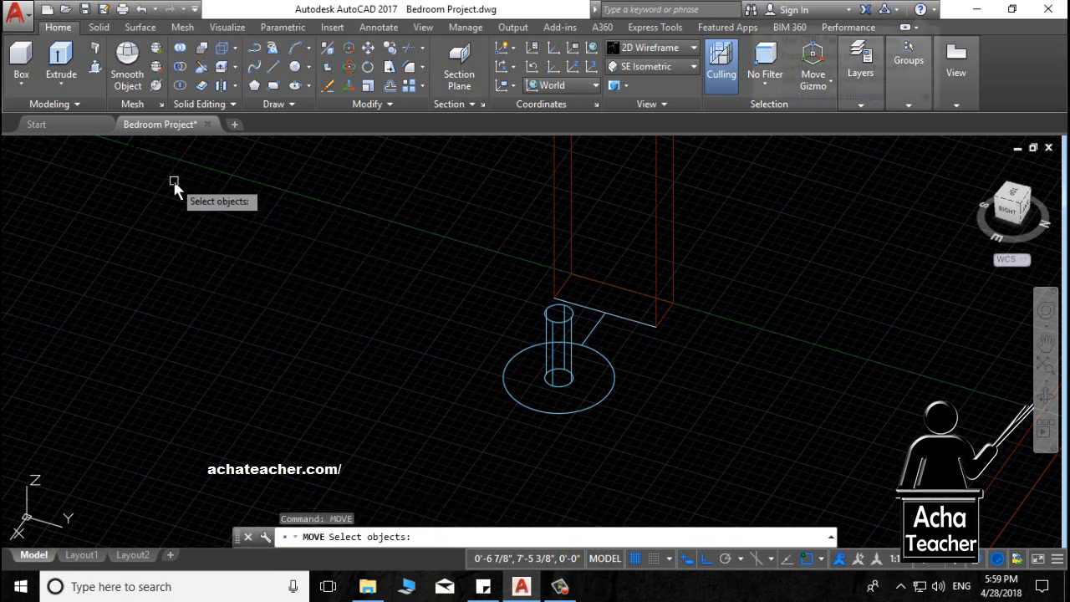
{"action": "left_click", "coordinate": [592, 410]}
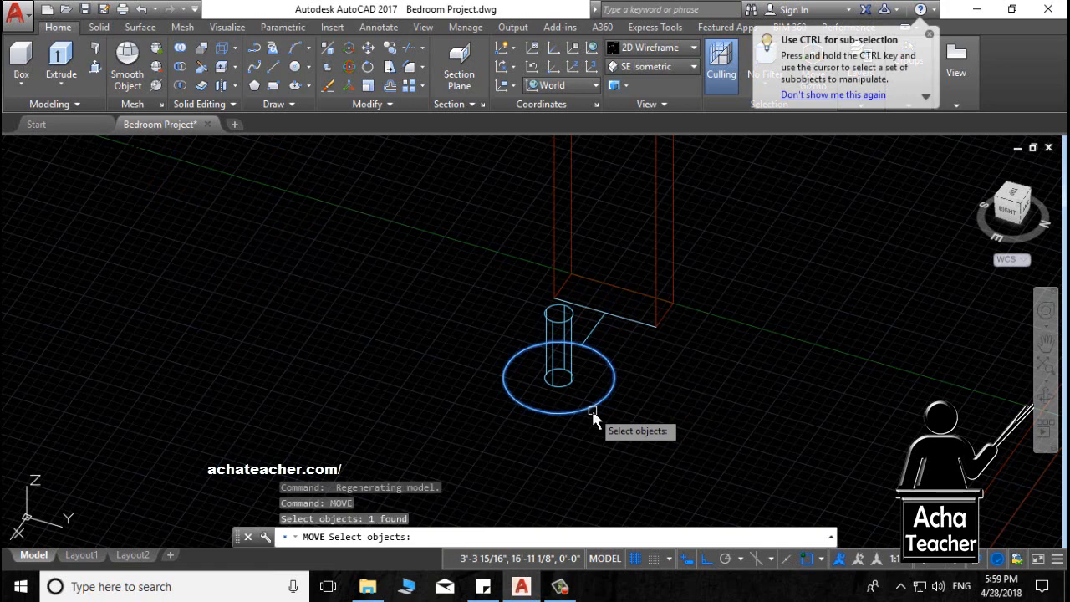
{"action": "key", "text": "Return"}
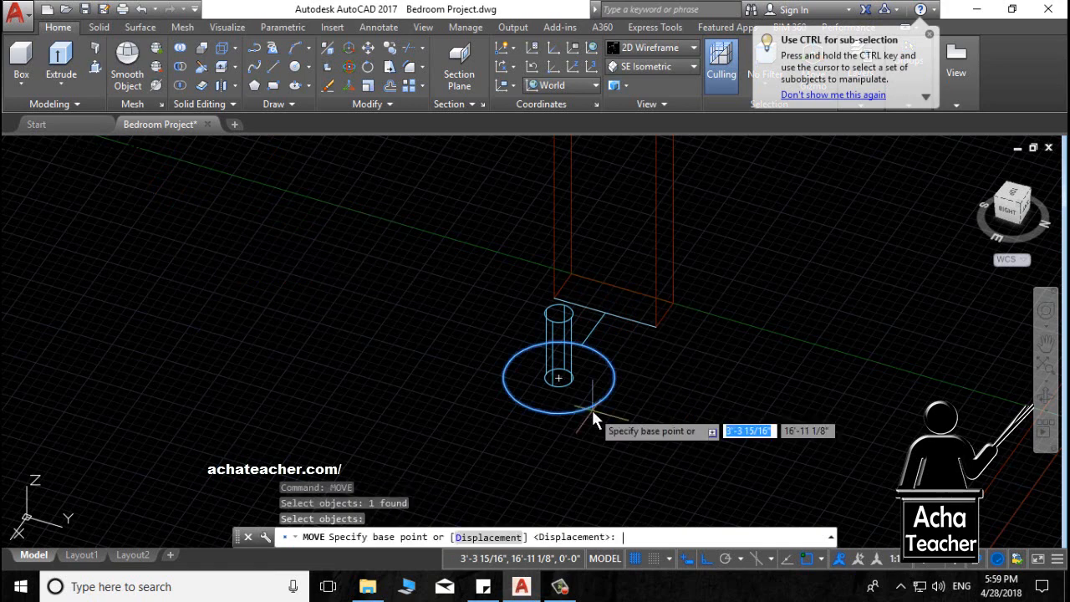
{"action": "left_click", "coordinate": [559, 378]}
{"action": "type", "text": "1.5'"}
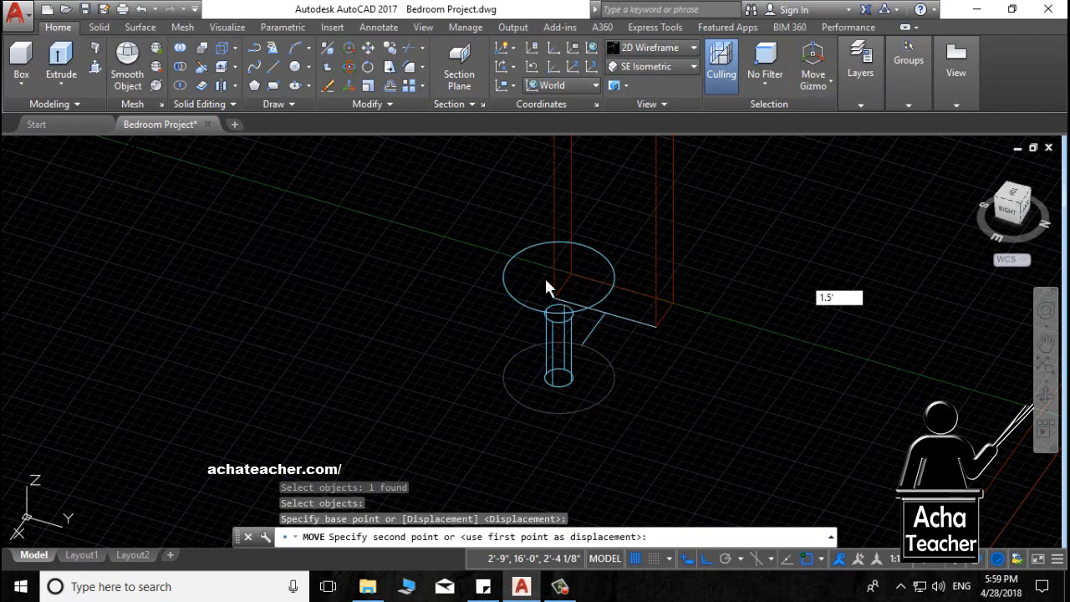
{"action": "key", "text": "Return"}
{"action": "scroll", "coordinate": [542, 317], "scroll_direction": "down", "scroll_amount": 2}
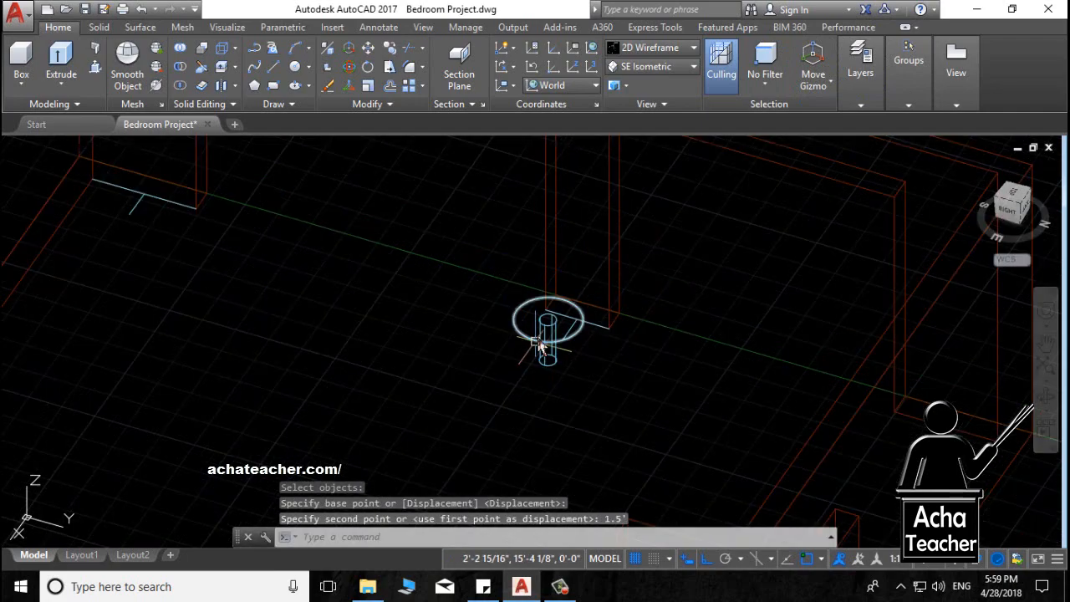
{"action": "scroll", "coordinate": [545, 317], "scroll_direction": "up", "scroll_amount": 2}
{"action": "middle_click_drag", "start_coordinate": [590, 325], "coordinate": [580, 359], "text": "shift"}
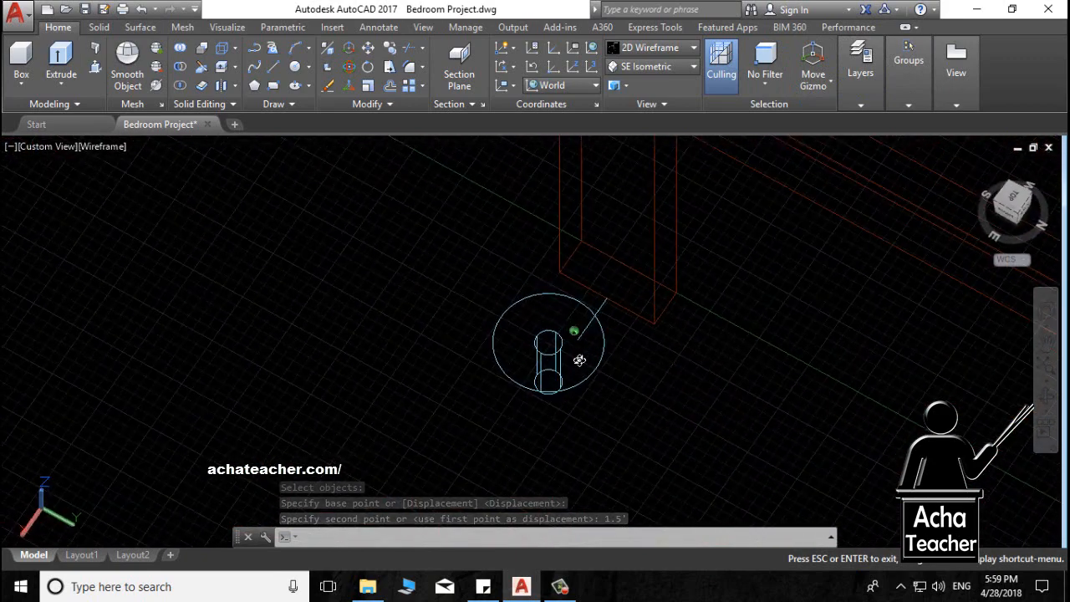
Extrude the 1' radius circle at the top of the post into a solid disc .5" thick.
{"action": "left_click", "coordinate": [76, 72]}
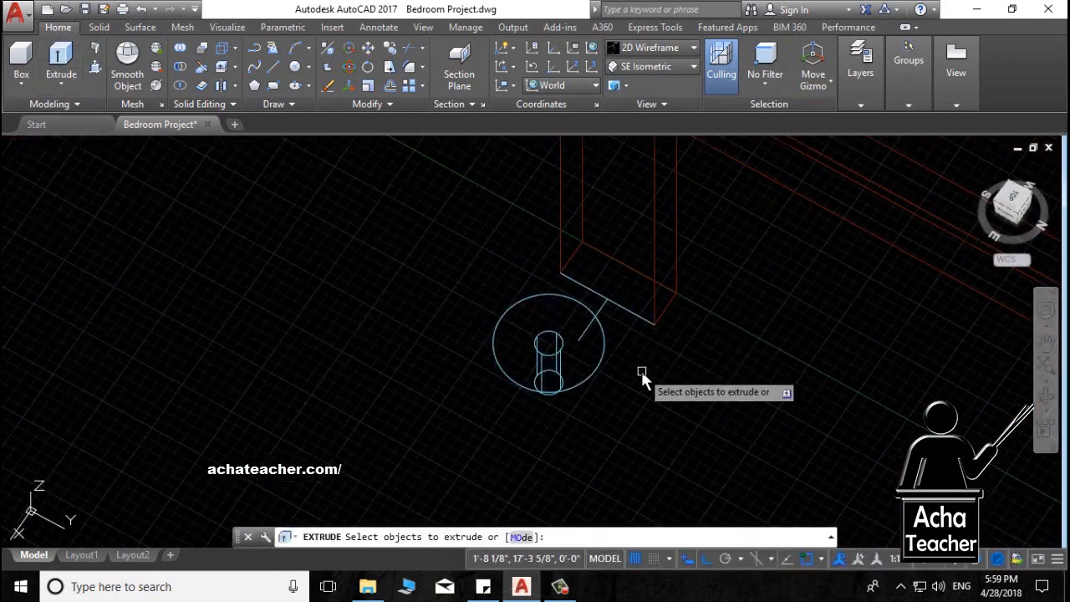
{"action": "left_click", "coordinate": [589, 376]}
{"action": "key", "text": "Return"}
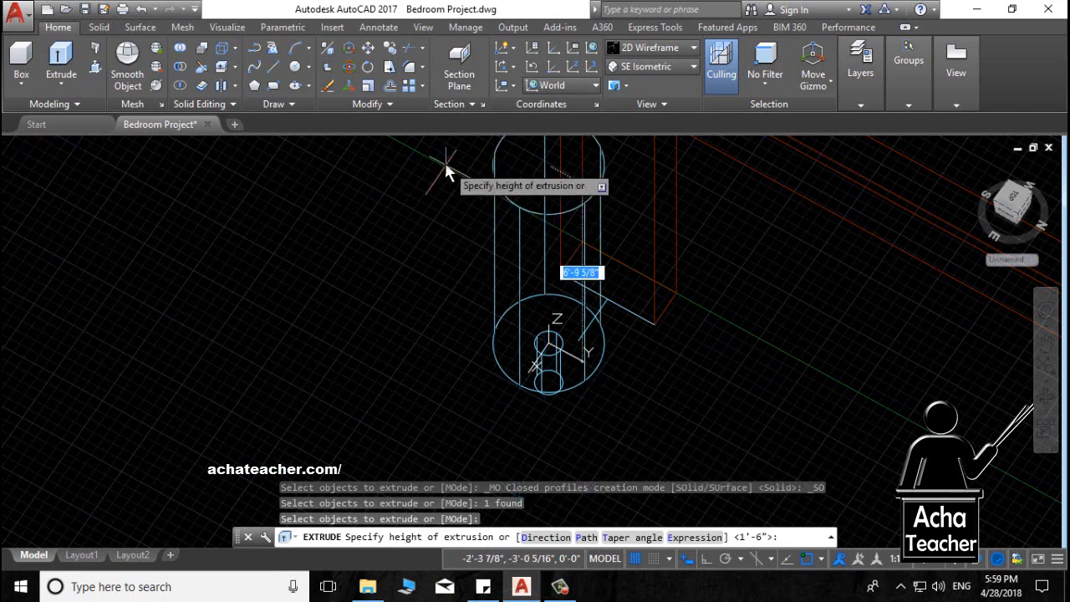
{"action": "type", "text": ".5"}
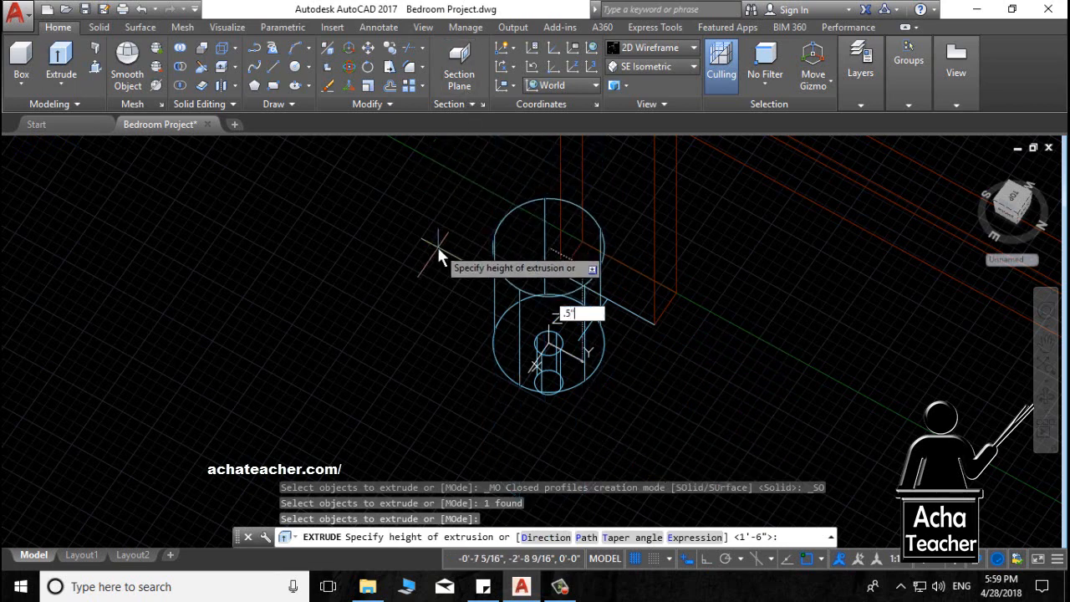
{"action": "key", "text": "Return"}
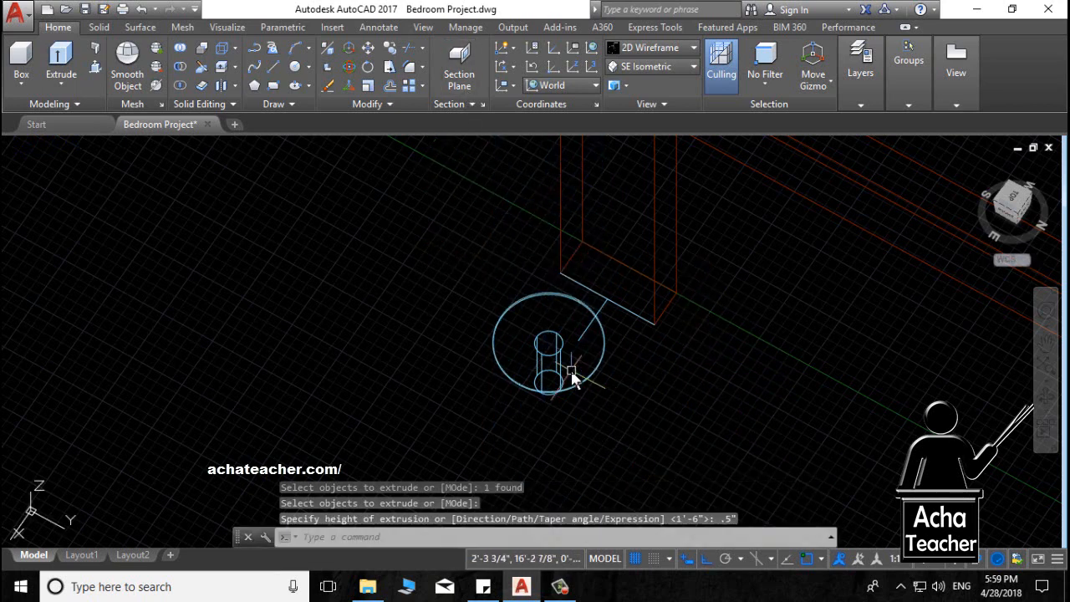
{"action": "scroll", "coordinate": [571, 368], "scroll_direction": "down", "scroll_amount": 2}
{"action": "middle_click_drag", "start_coordinate": [575, 414], "coordinate": [501, 298], "text": "shift"}
{"action": "mouse_move", "coordinate": [612, 358]}
{"action": "middle_mouse_down", "text": "shift"}
{"action": "mouse_move", "coordinate": [631, 365]}
{"action": "mouse_move", "coordinate": [593, 356]}
{"action": "mouse_move", "coordinate": [594, 368]}
{"action": "middle_mouse_up", "text": "shift"}
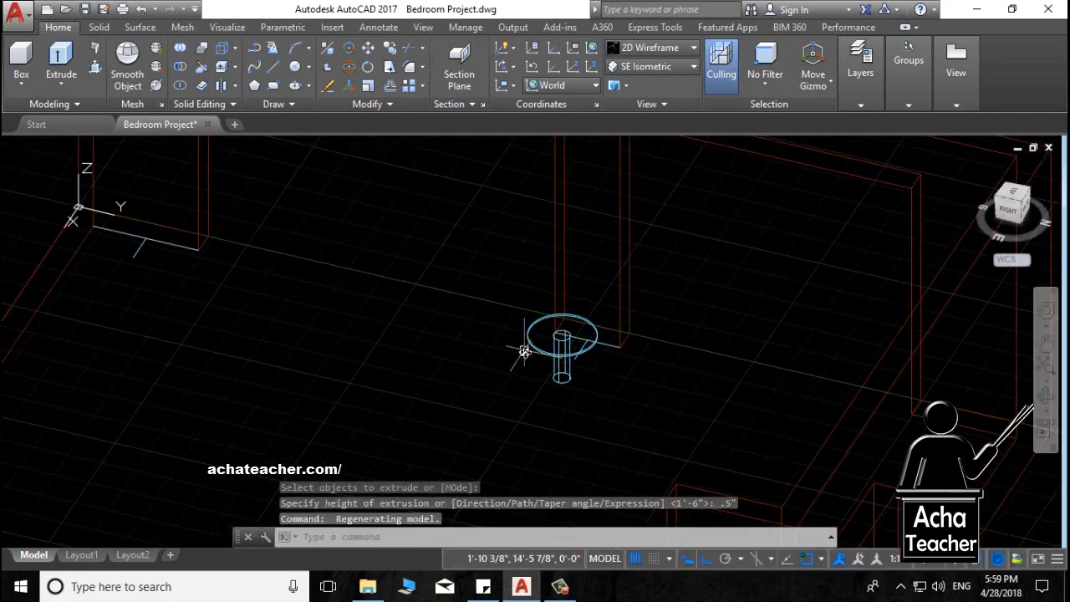
{"action": "scroll", "coordinate": [552, 360], "scroll_direction": "up", "scroll_amount": 5}
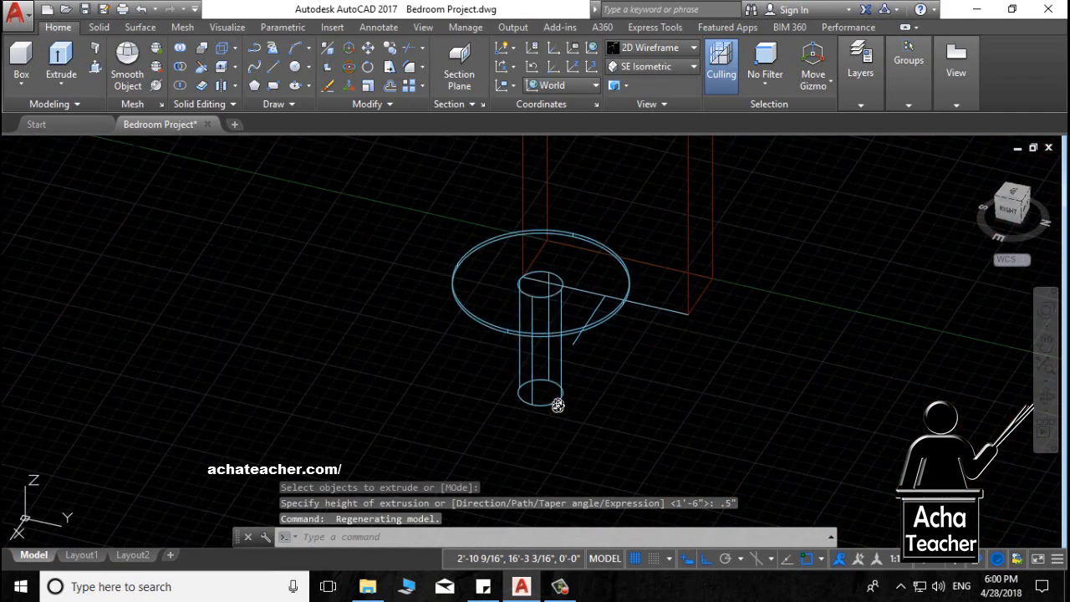
{"action": "middle_click_drag", "start_coordinate": [527, 407], "coordinate": [588, 421]}
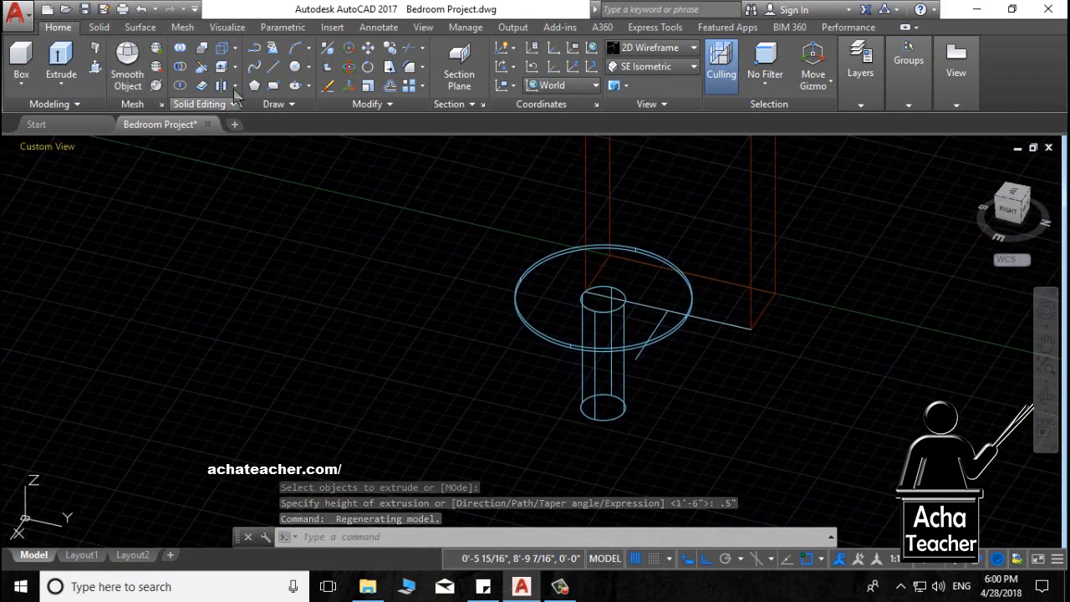
{"action": "left_click", "coordinate": [296, 66]}
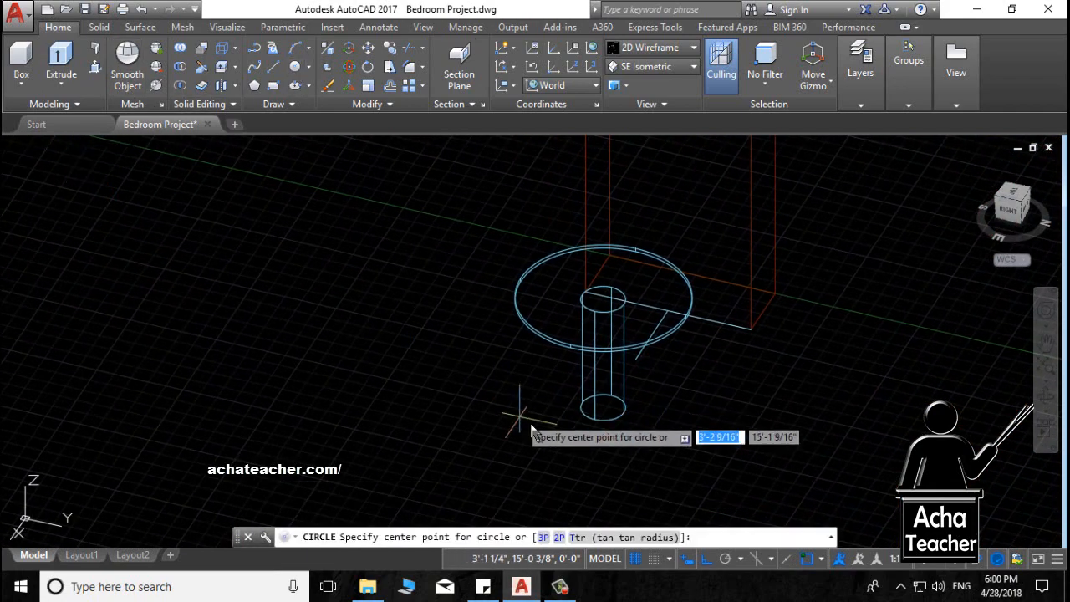
{"action": "left_click", "coordinate": [604, 407]}
{"action": "key", "text": "Escape"}
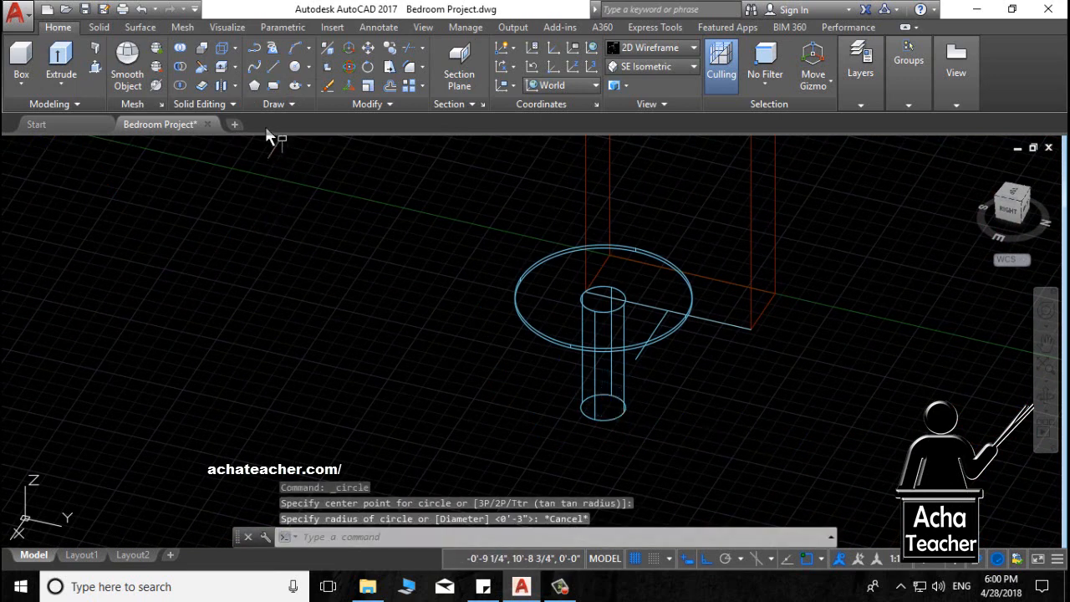
Try a circle of .8" radius centred on the base of the post and undo it.
{"action": "left_click", "coordinate": [295, 66]}
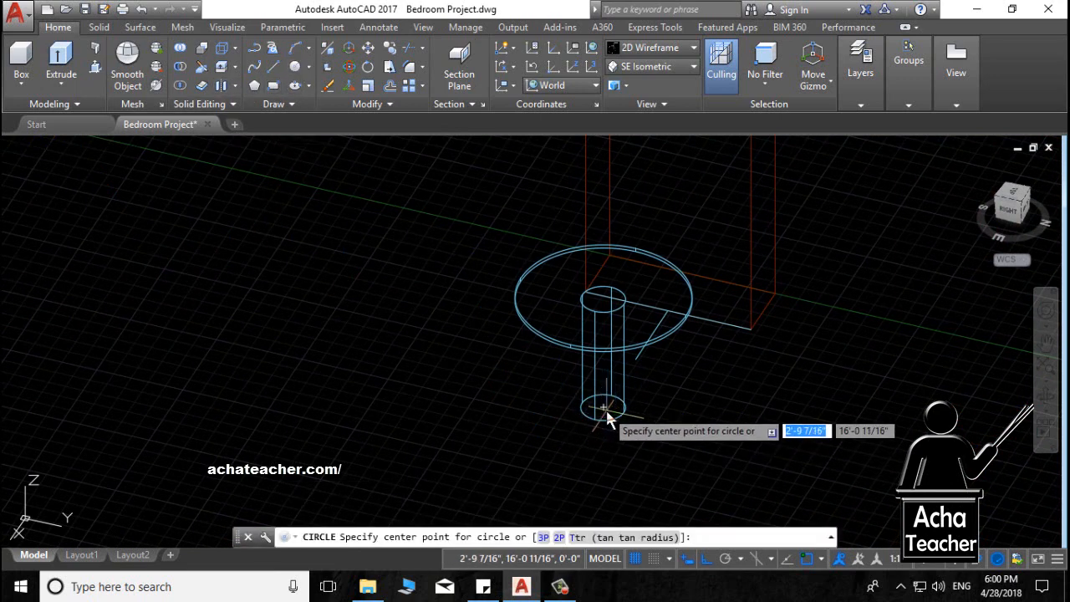
{"action": "left_click", "coordinate": [604, 408]}
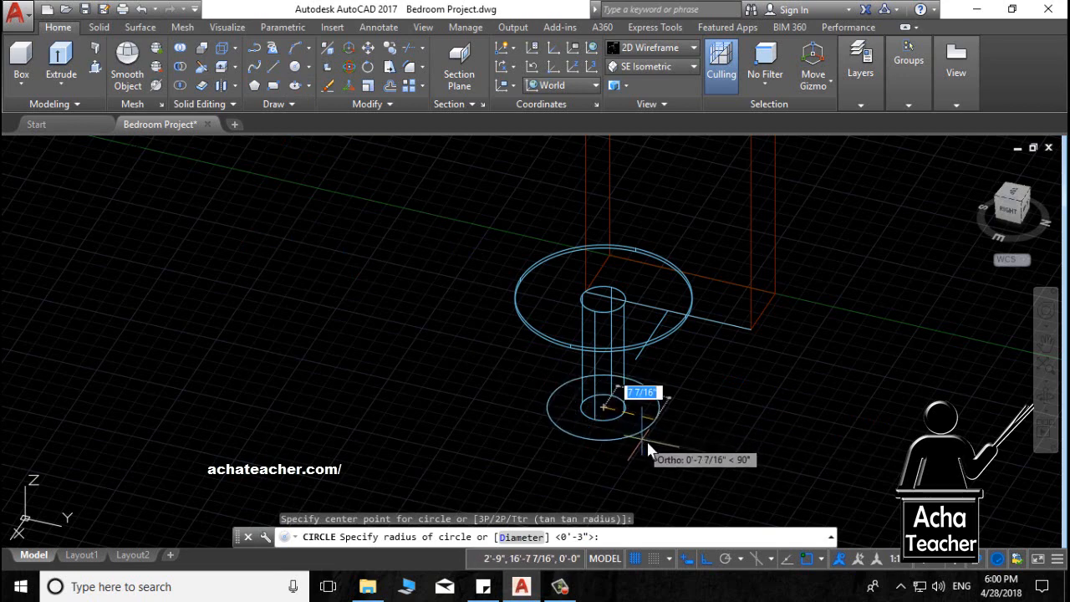
{"action": "type", "text": ".8"}
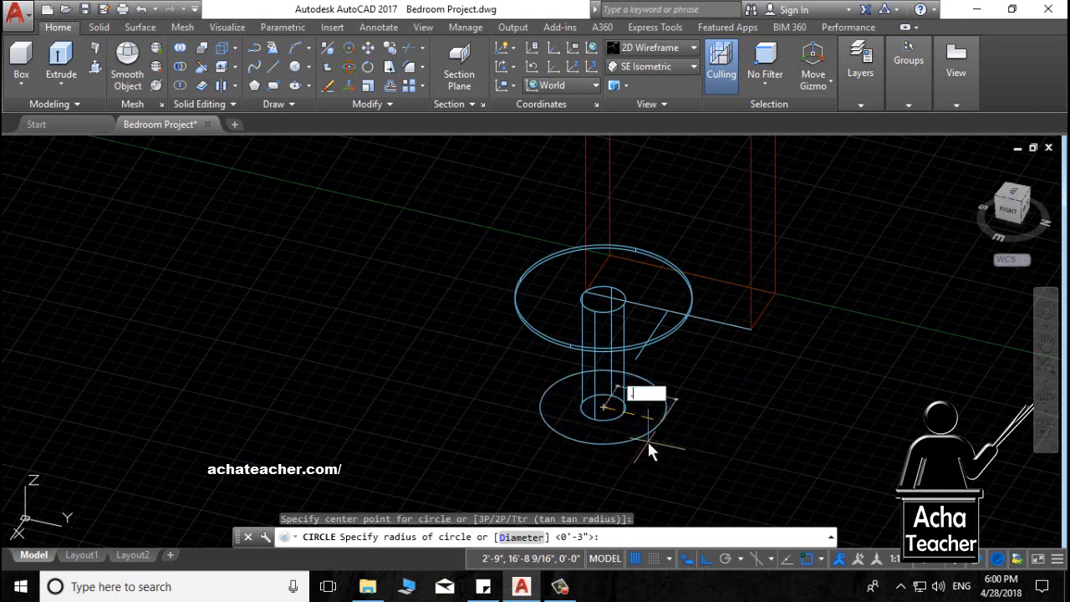
{"action": "key", "text": "Return"}
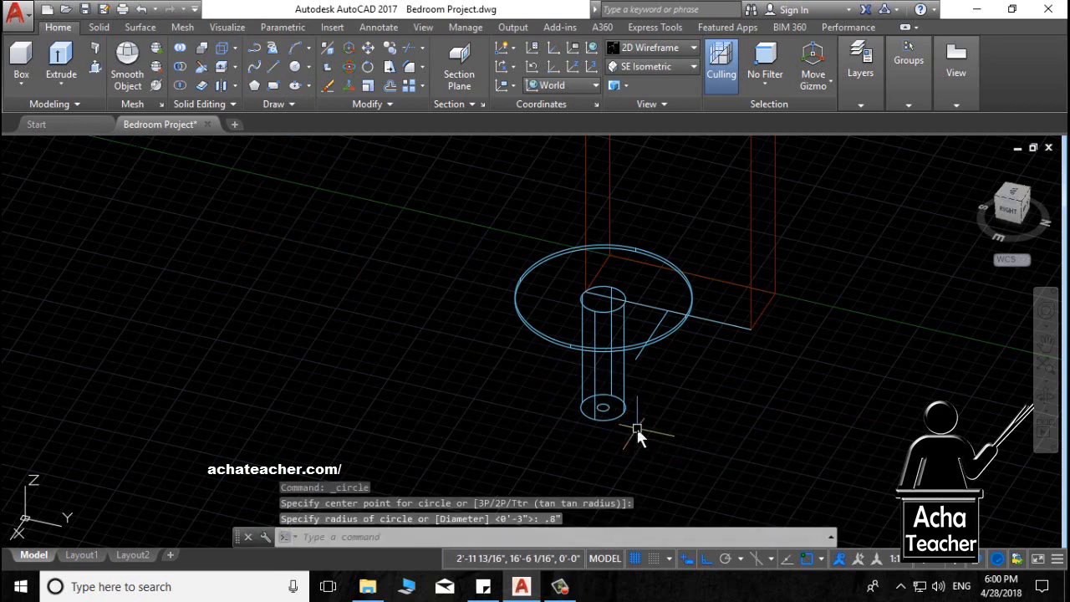
{"action": "key", "text": "ctrl+z"}
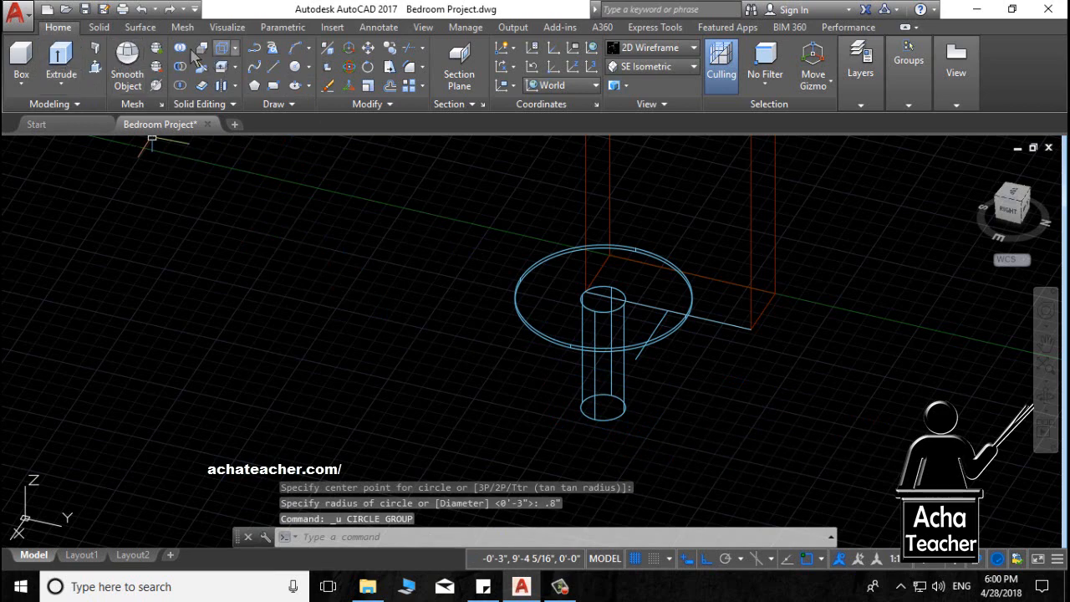
Try a circle of .8" diameter centred on the base of the post and erase it.
{"action": "left_click", "coordinate": [295, 67]}
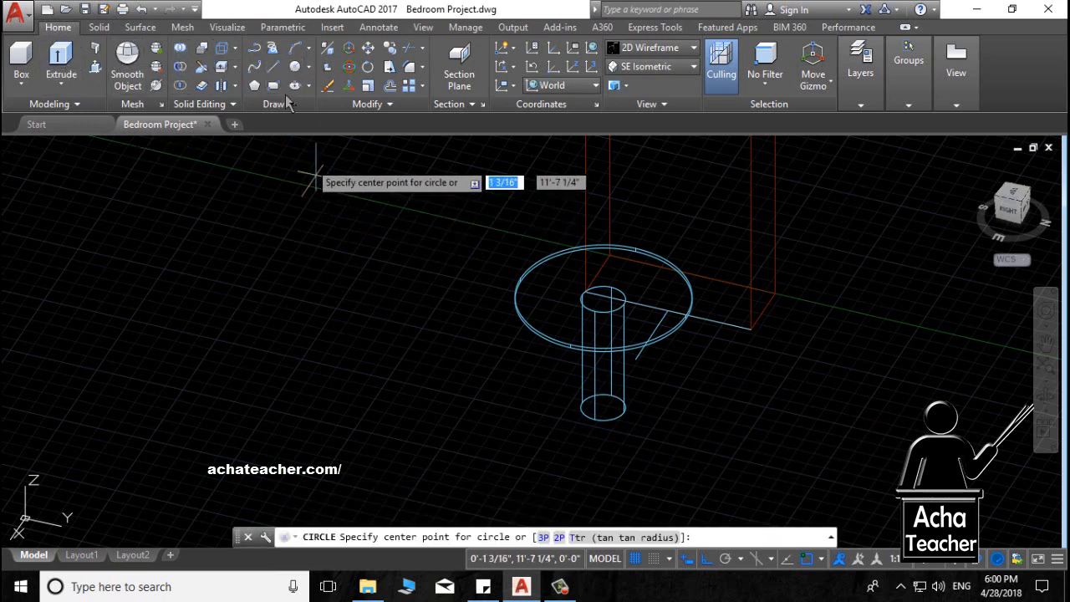
{"action": "left_click", "coordinate": [309, 67]}
{"action": "left_click", "coordinate": [335, 123]}
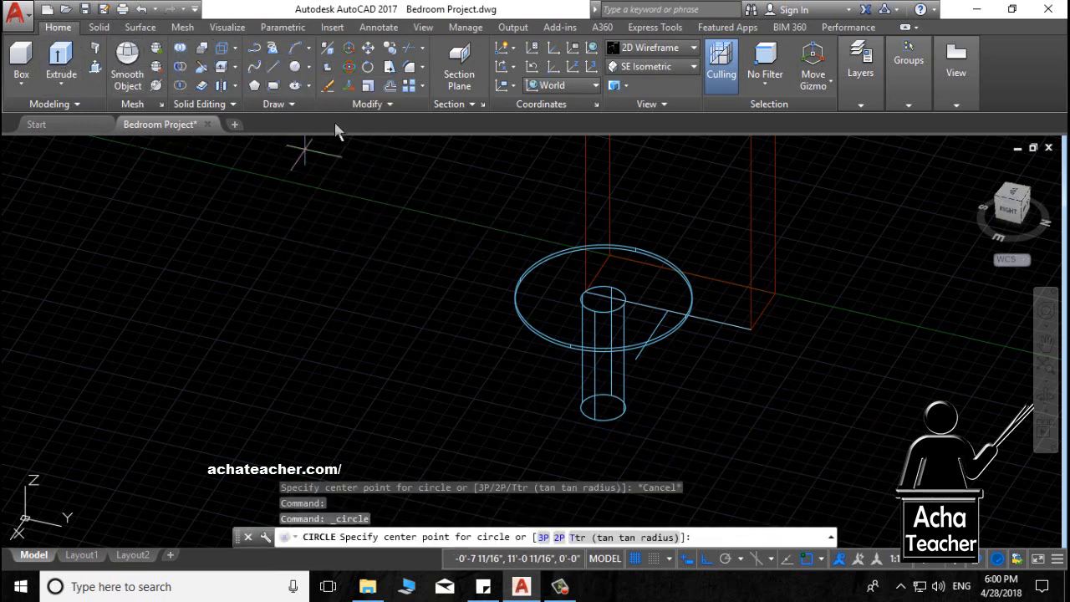
{"action": "left_click", "coordinate": [605, 409]}
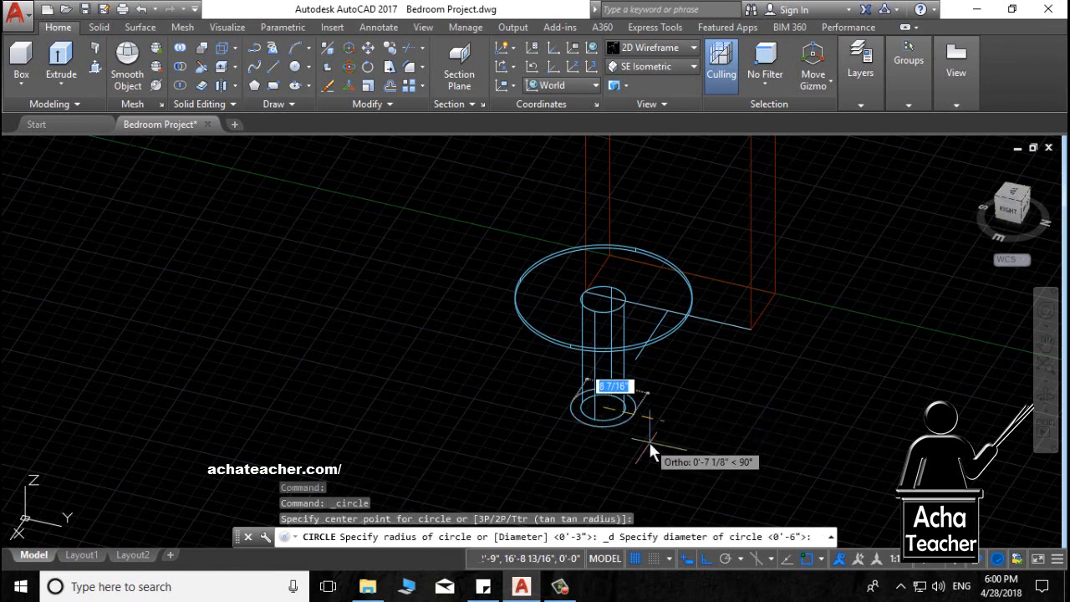
{"action": "type", "text": ".8"}
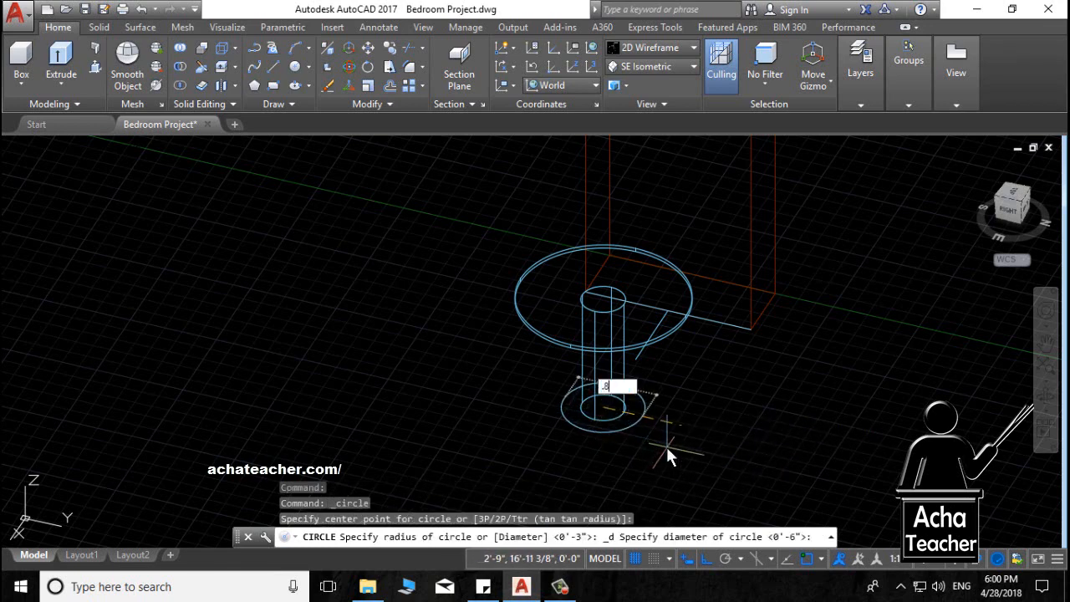
{"action": "key", "text": "Return"}
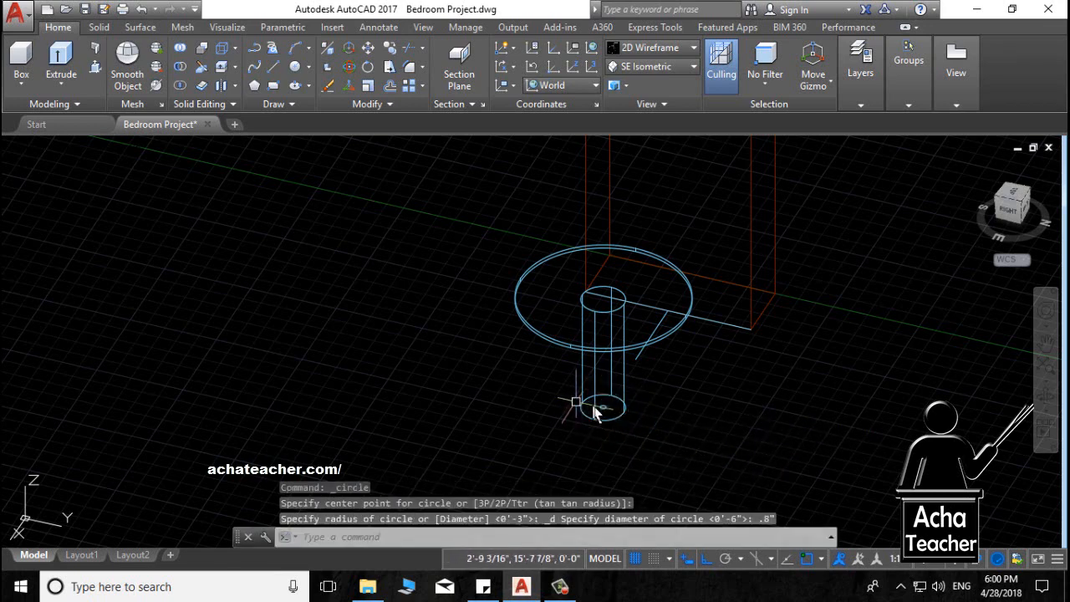
{"action": "key", "text": "Delete"}
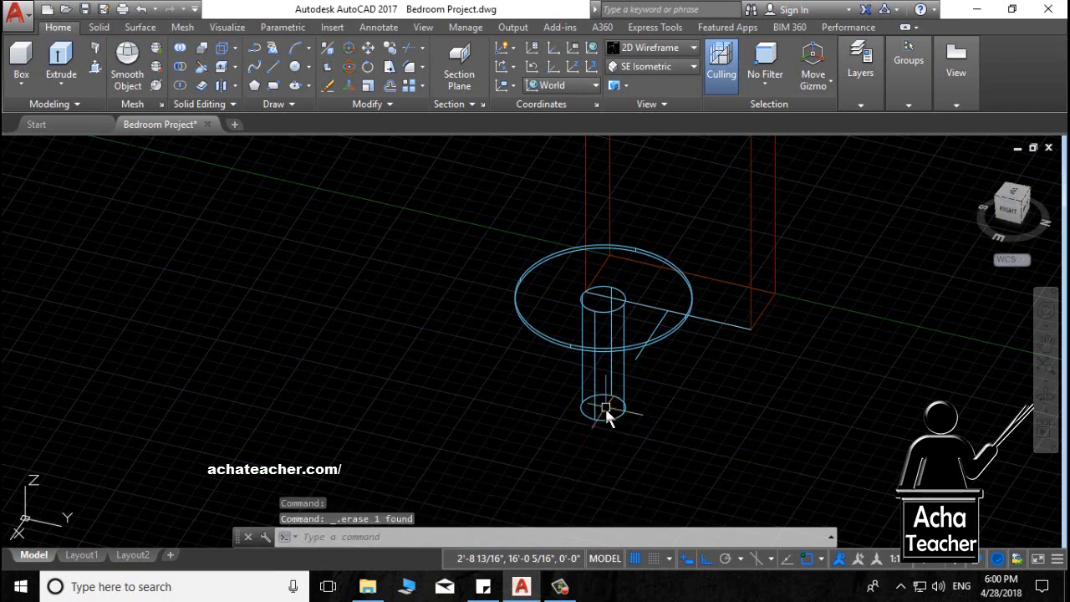
Draw a circle of 1' diameter centred on the base of the post.
{"action": "left_click", "coordinate": [294, 67]}
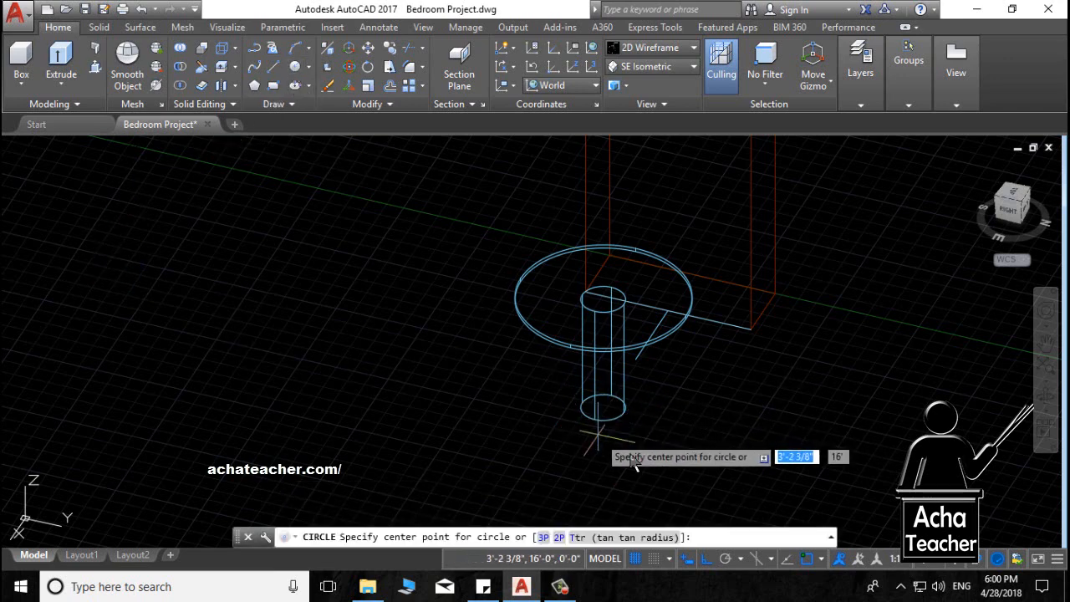
{"action": "left_click", "coordinate": [604, 408]}
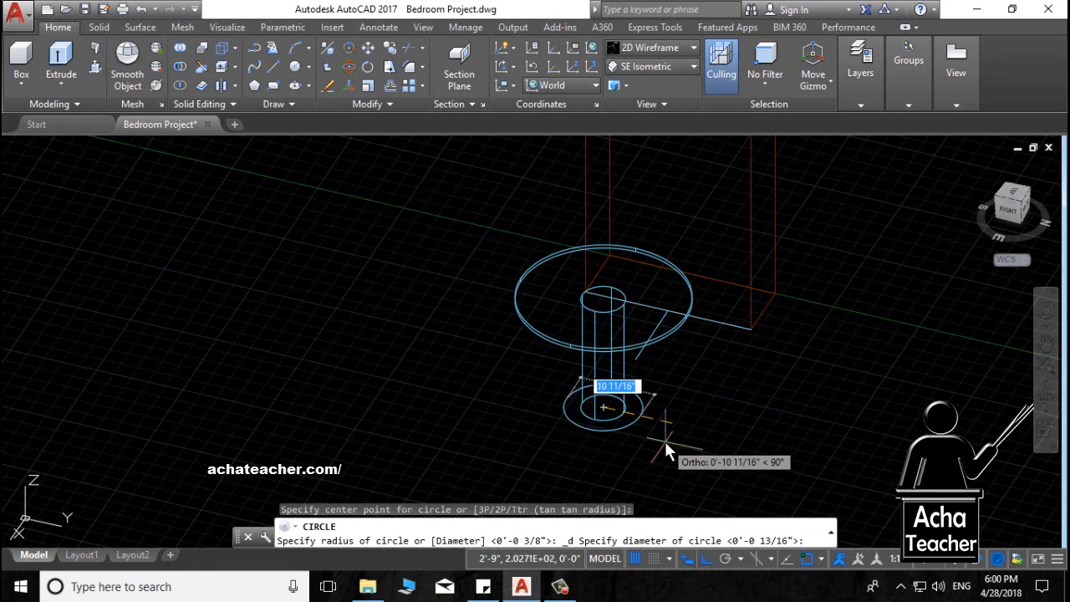
{"action": "type", "text": "1'"}
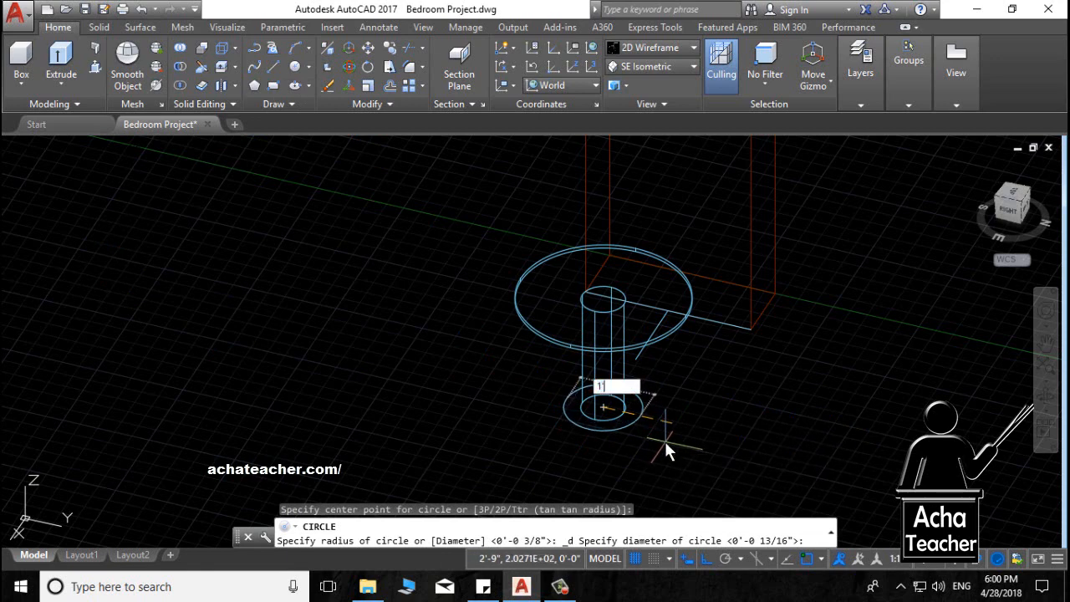
{"action": "key", "text": "Return"}
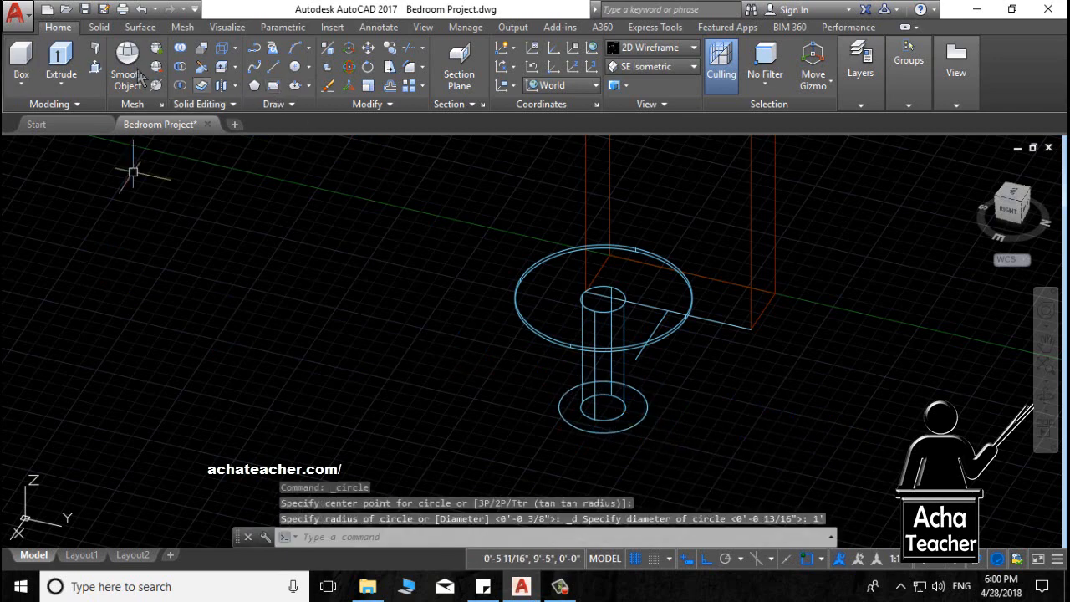
Try to extrude the 1' diameter base circle with the default height of 1/2".
{"action": "left_click", "coordinate": [61, 62]}
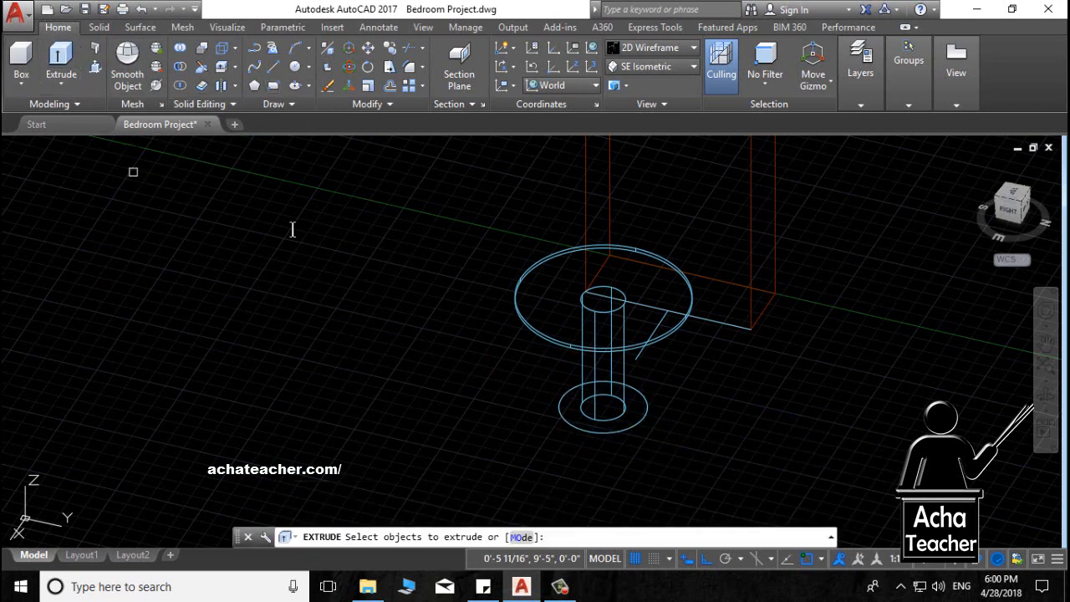
{"action": "left_click", "coordinate": [615, 429]}
{"action": "key", "text": "Return"}
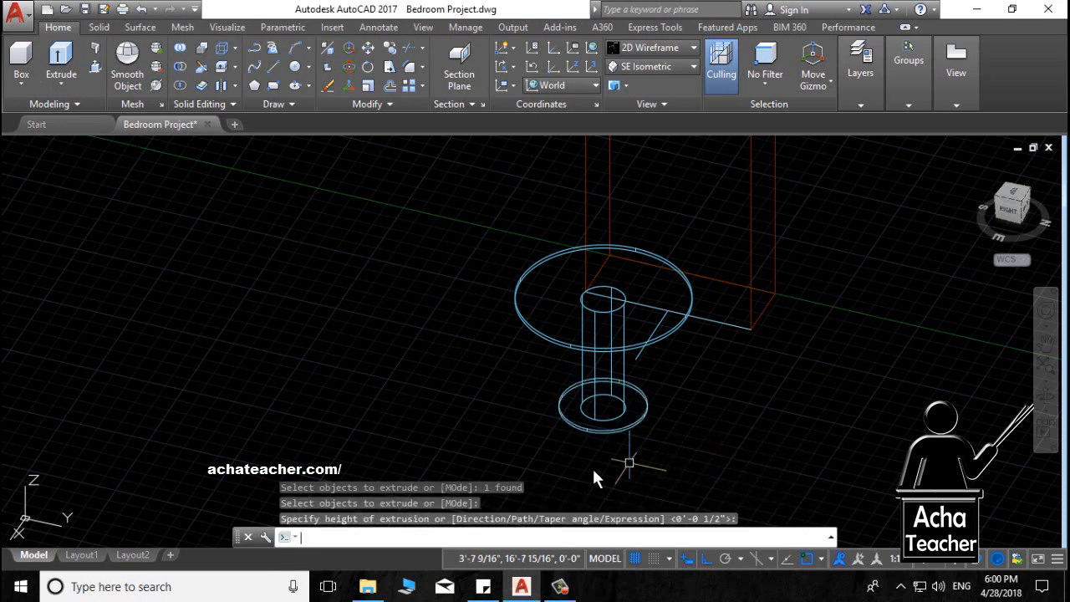
{"action": "left_click", "coordinate": [737, 452]}
Extrude the 1' diameter circle around the foot of the post into a base disc .5" thick.
{"action": "left_click", "coordinate": [61, 63]}
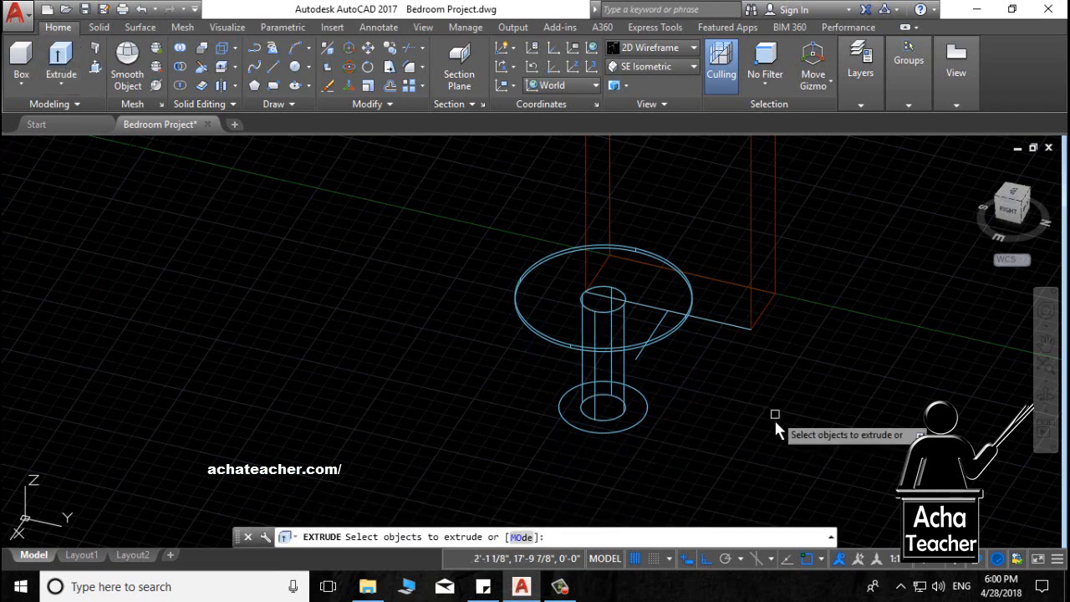
{"action": "left_click", "coordinate": [620, 429]}
{"action": "key", "text": "Return"}
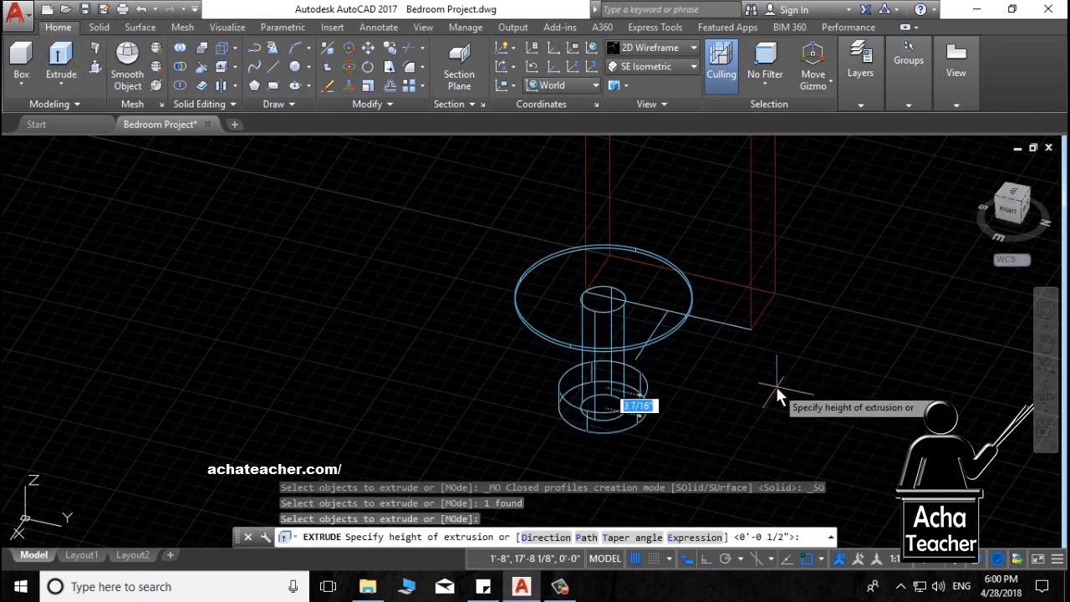
{"action": "type", "text": ".5\""}
{"action": "key", "text": "Return"}
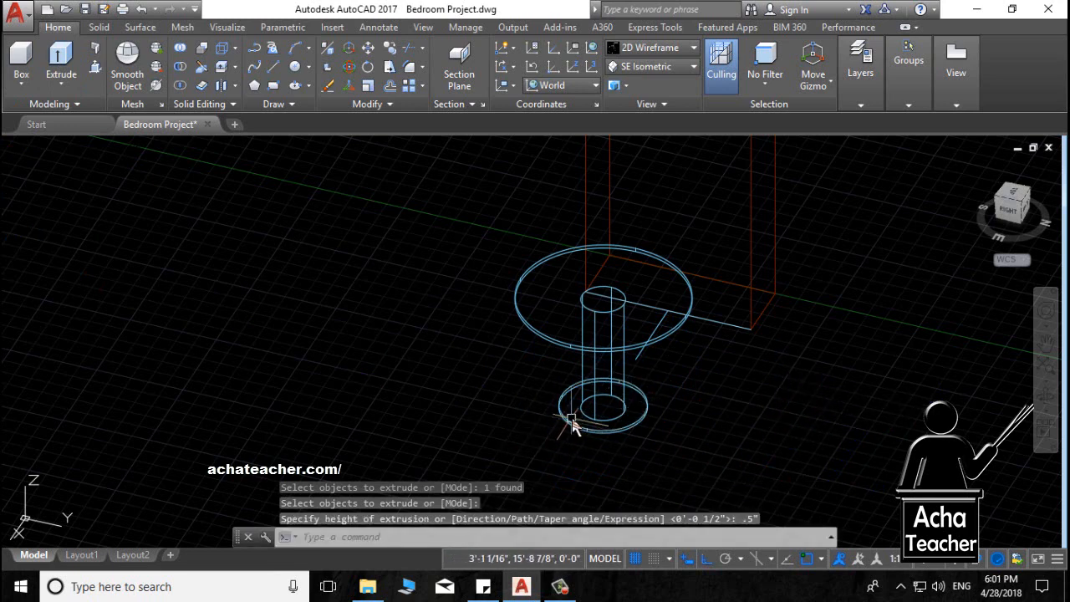
Display the model shaded with the SHADE command.
{"action": "scroll", "coordinate": [602, 422], "scroll_direction": "up", "scroll_amount": 5}
{"action": "scroll", "coordinate": [602, 390], "scroll_direction": "down", "scroll_amount": 5}
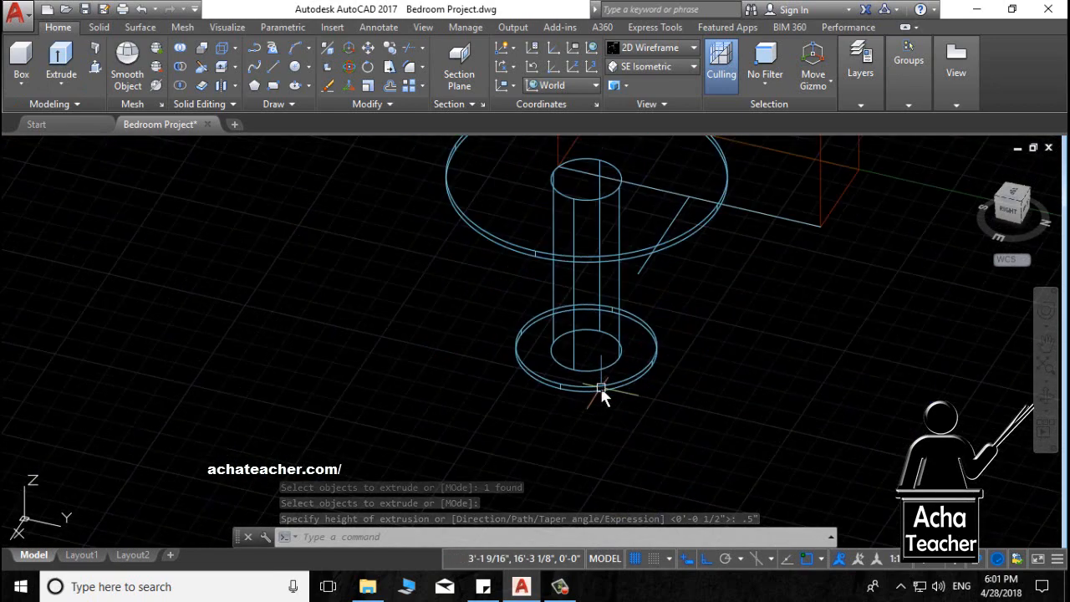
{"action": "type", "text": "shade"}
{"action": "key", "text": "Return"}
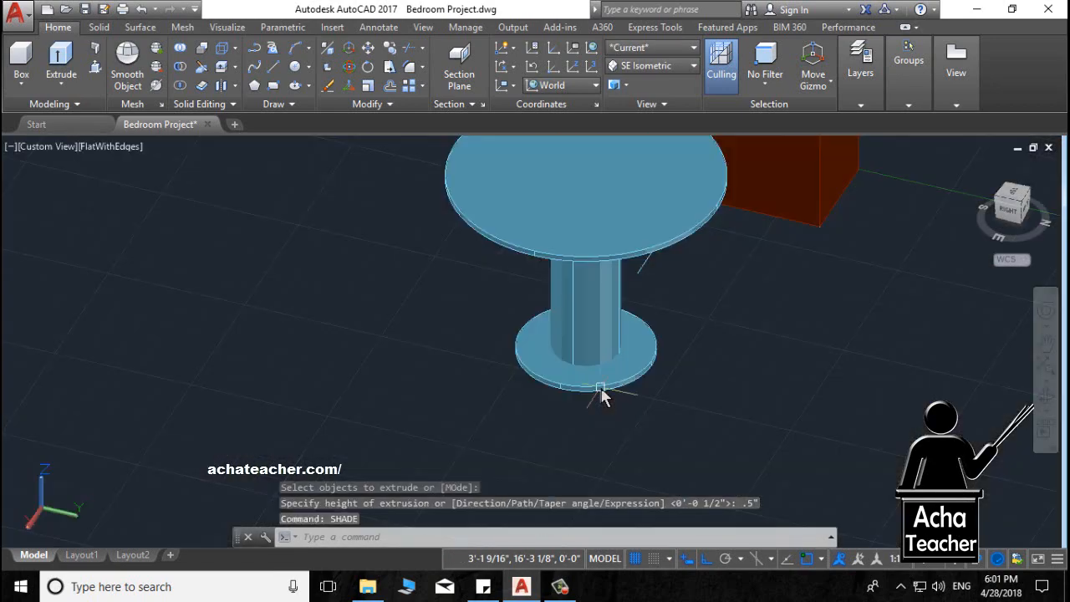
Fillet the upper and lower rim edges of the table's base disc with a .1" radius using FILLETEDGE.
{"action": "scroll", "coordinate": [596, 403], "scroll_direction": "up", "scroll_amount": 5}
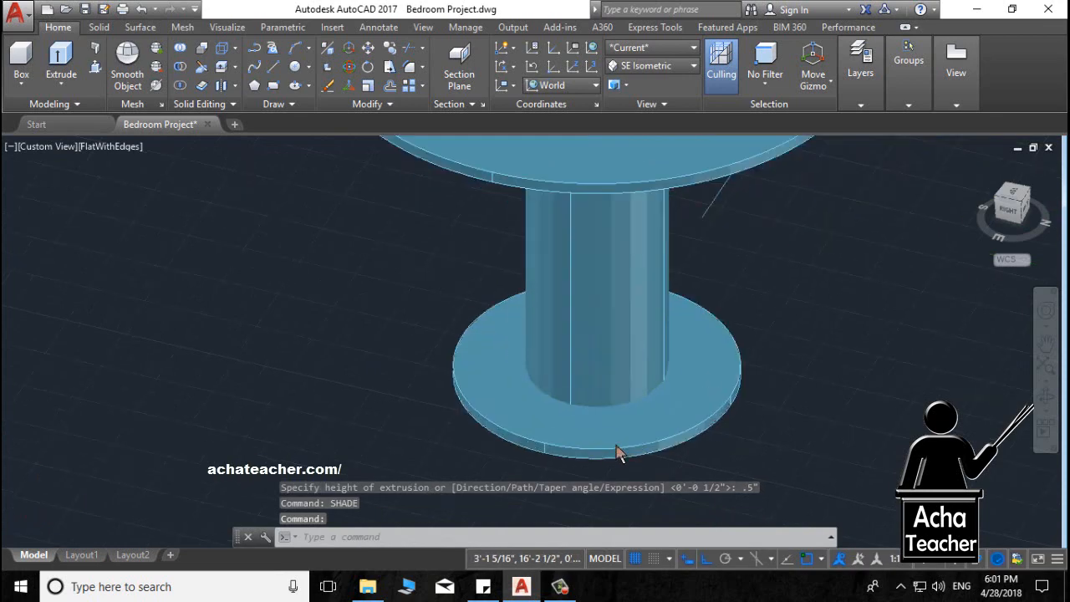
{"action": "left_click", "coordinate": [96, 27]}
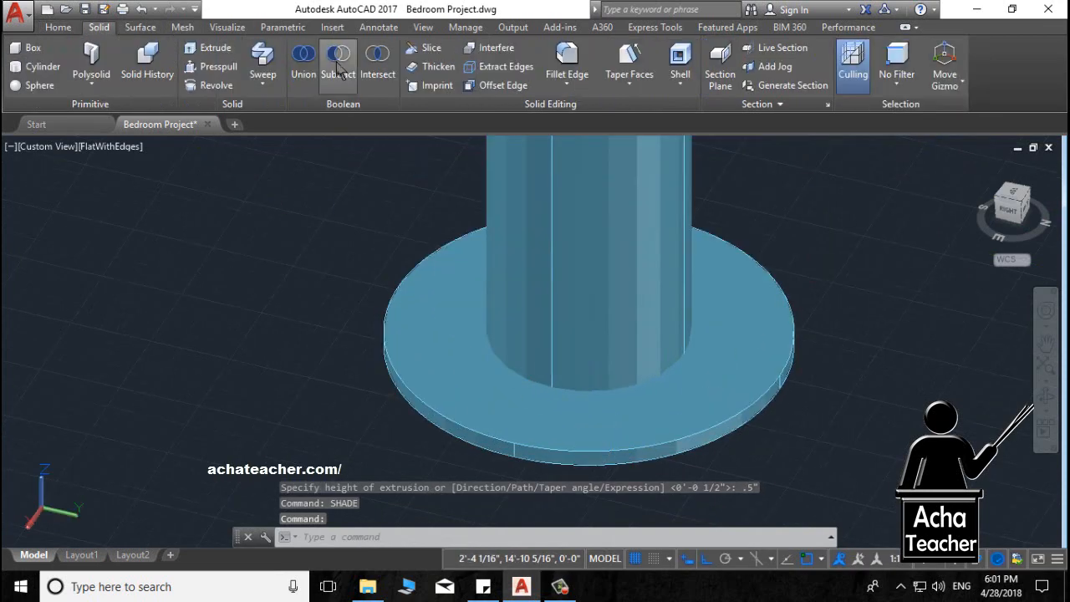
{"action": "left_click", "coordinate": [567, 58]}
{"action": "right_click", "coordinate": [840, 393]}
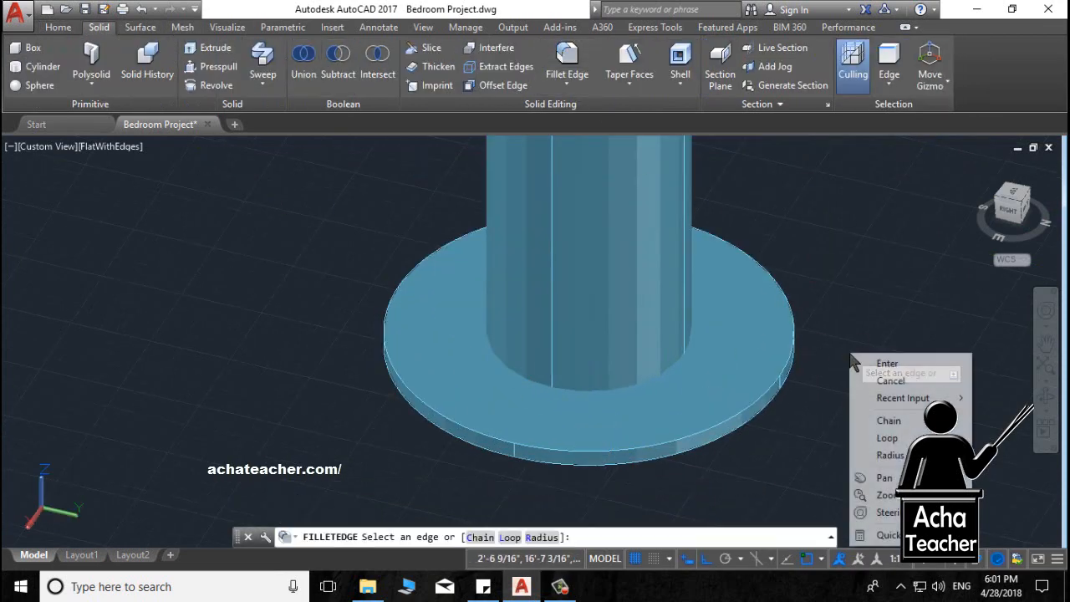
{"action": "left_click", "coordinate": [884, 454]}
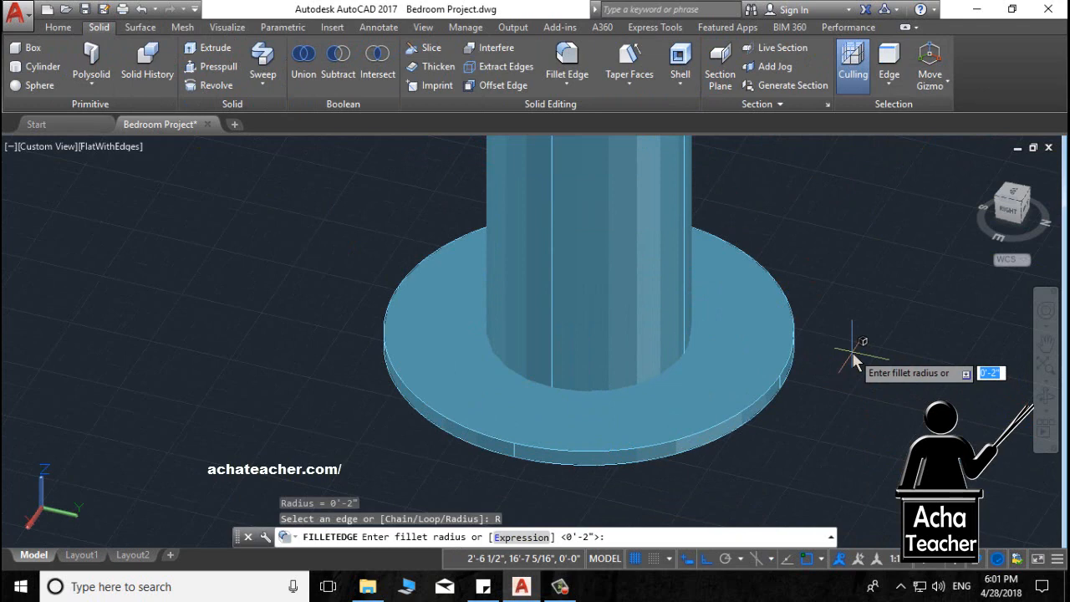
{"action": "key", "text": "Return"}
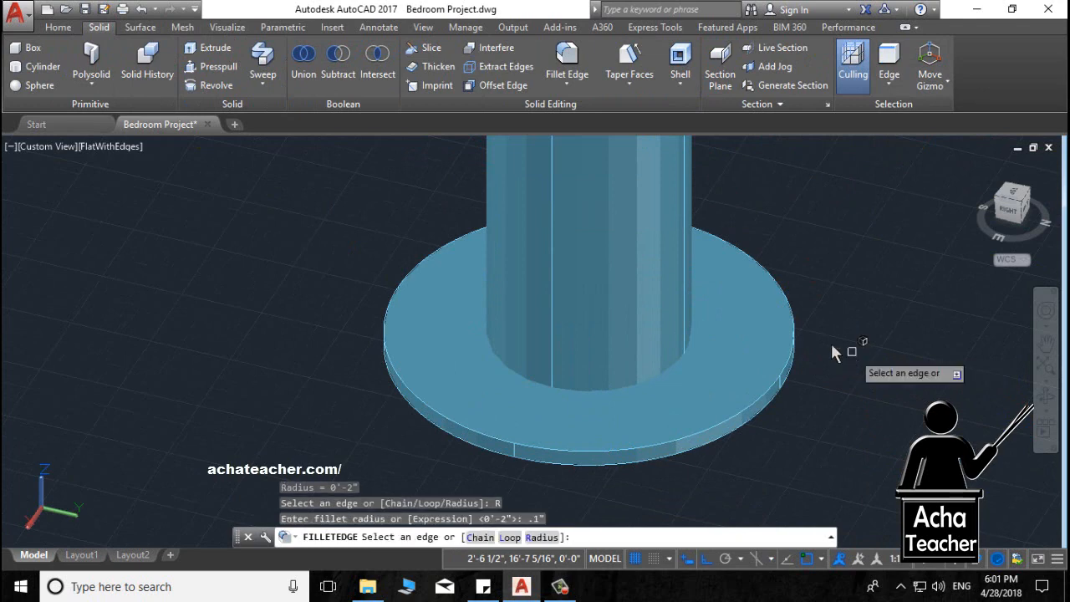
{"action": "left_click", "coordinate": [754, 406]}
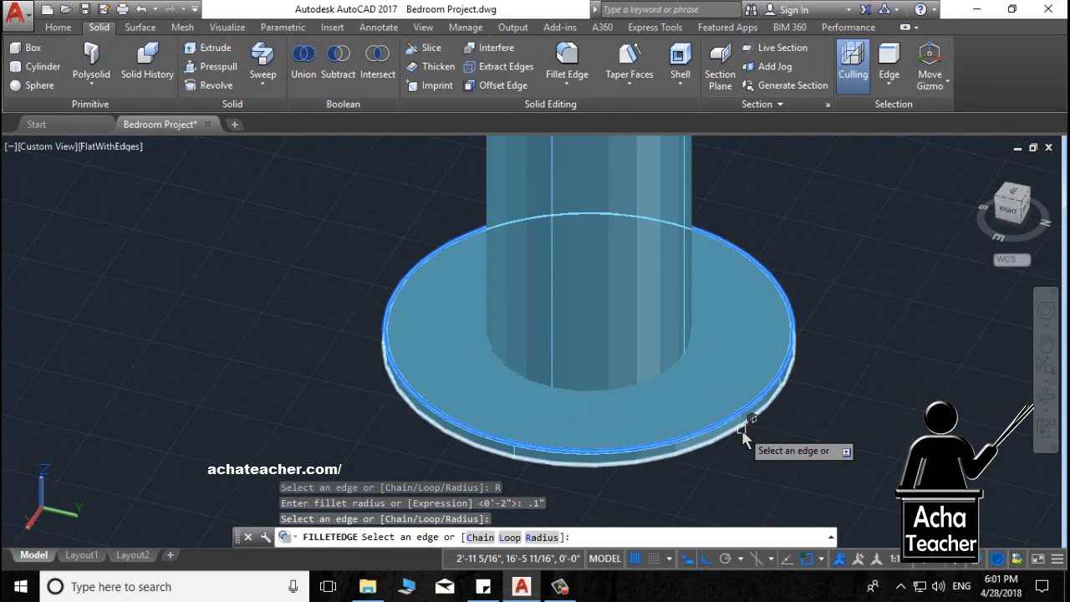
{"action": "left_click", "coordinate": [741, 429]}
{"action": "scroll", "coordinate": [750, 444], "scroll_direction": "down", "scroll_amount": 4}
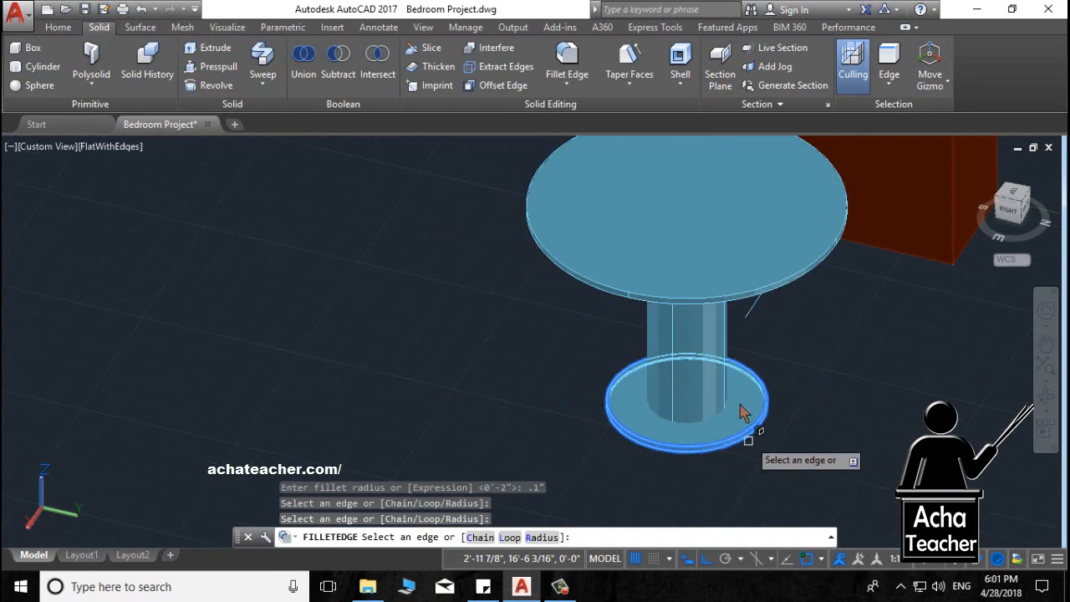
{"action": "scroll", "coordinate": [785, 262], "scroll_direction": "up", "scroll_amount": 2}
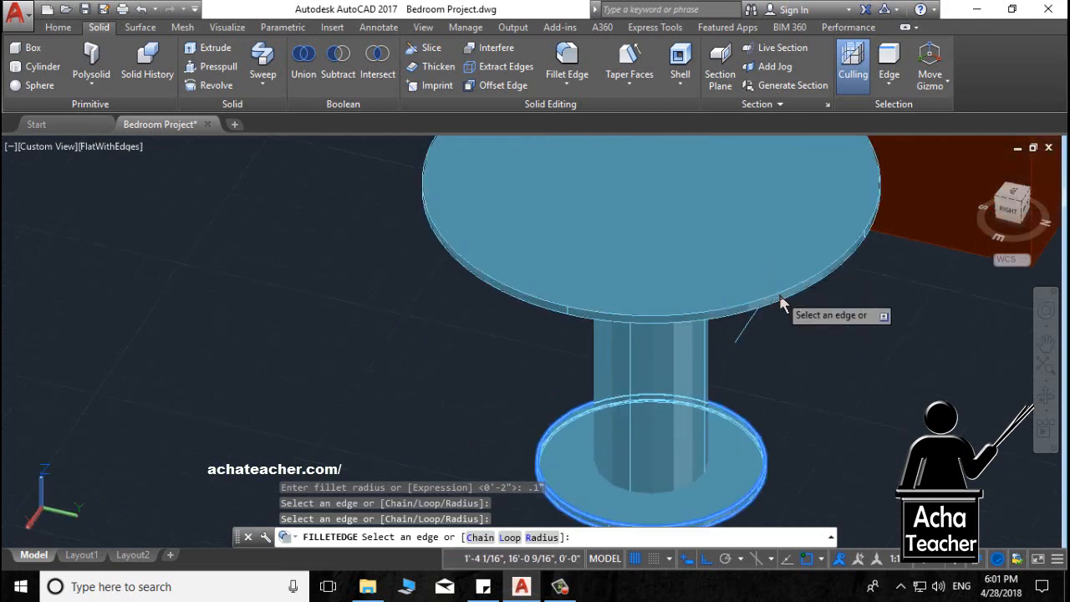
{"action": "left_click", "coordinate": [780, 296]}
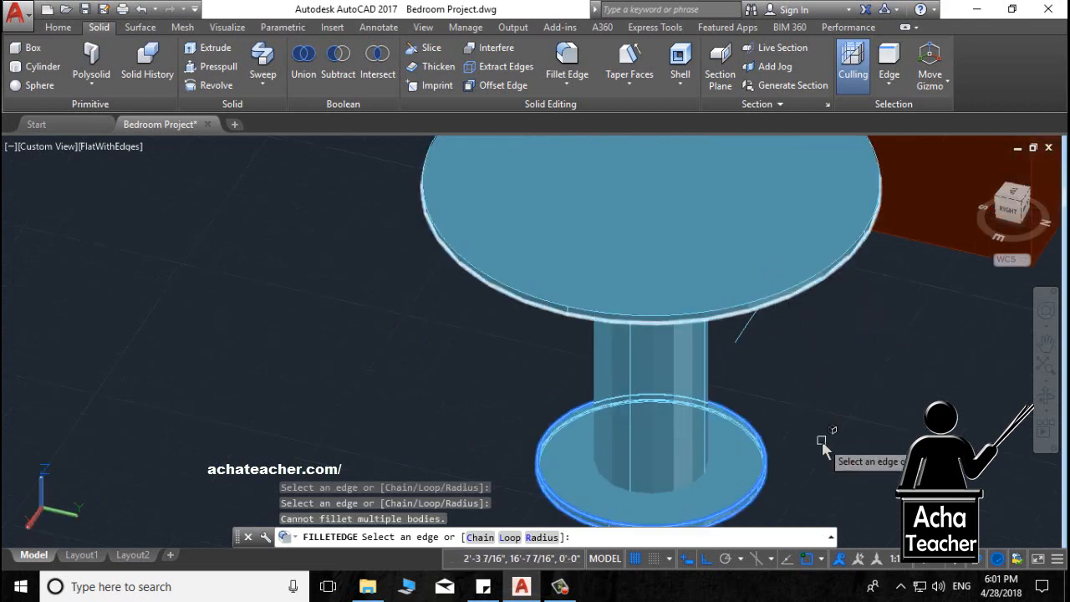
{"action": "key", "text": "Return"}
{"action": "key", "text": "Return"}
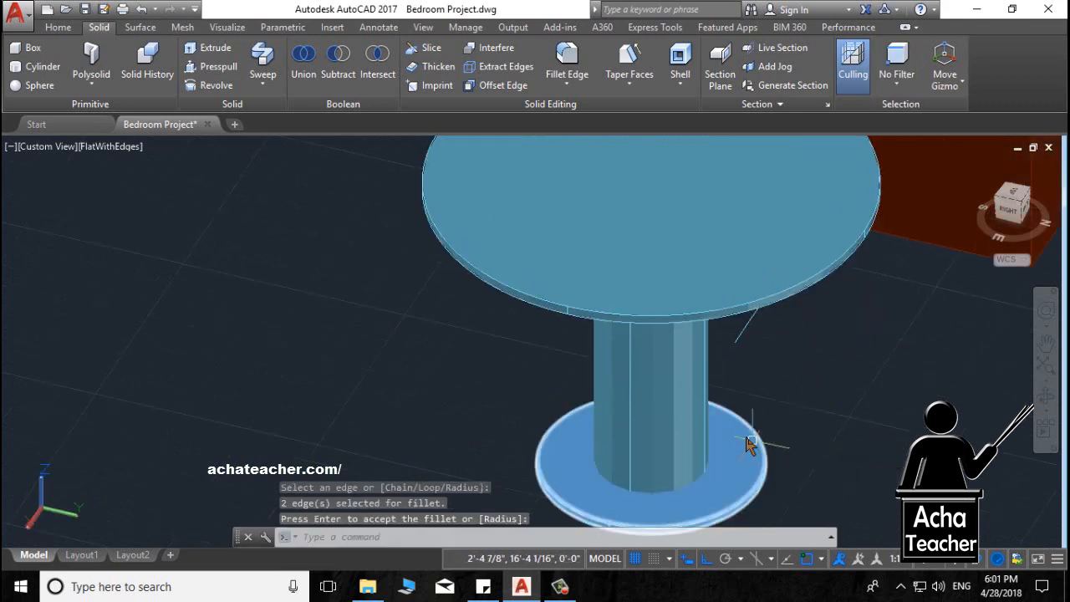
Fillet the upper and lower rim edges of the round tabletop with a .1" radius.
{"action": "scroll", "coordinate": [687, 466], "scroll_direction": "up", "scroll_amount": 5}
{"action": "scroll", "coordinate": [683, 462], "scroll_direction": "down", "scroll_amount": 8}
{"action": "scroll", "coordinate": [683, 426], "scroll_direction": "up", "scroll_amount": 2}
{"action": "middle_click_drag", "start_coordinate": [733, 392], "coordinate": [711, 471]}
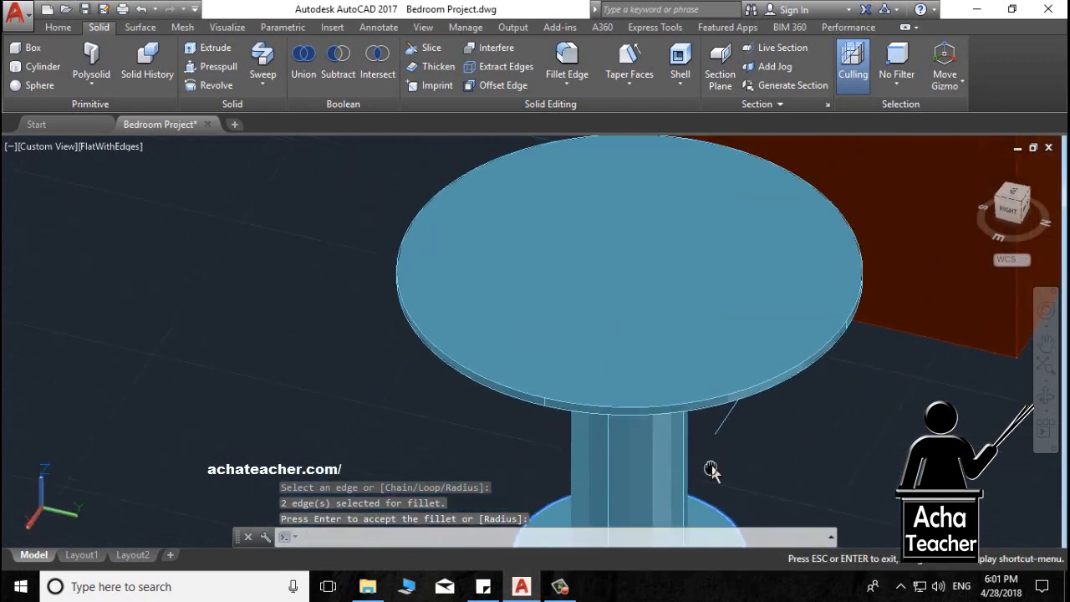
{"action": "left_click", "coordinate": [582, 56]}
{"action": "right_click", "coordinate": [836, 405]}
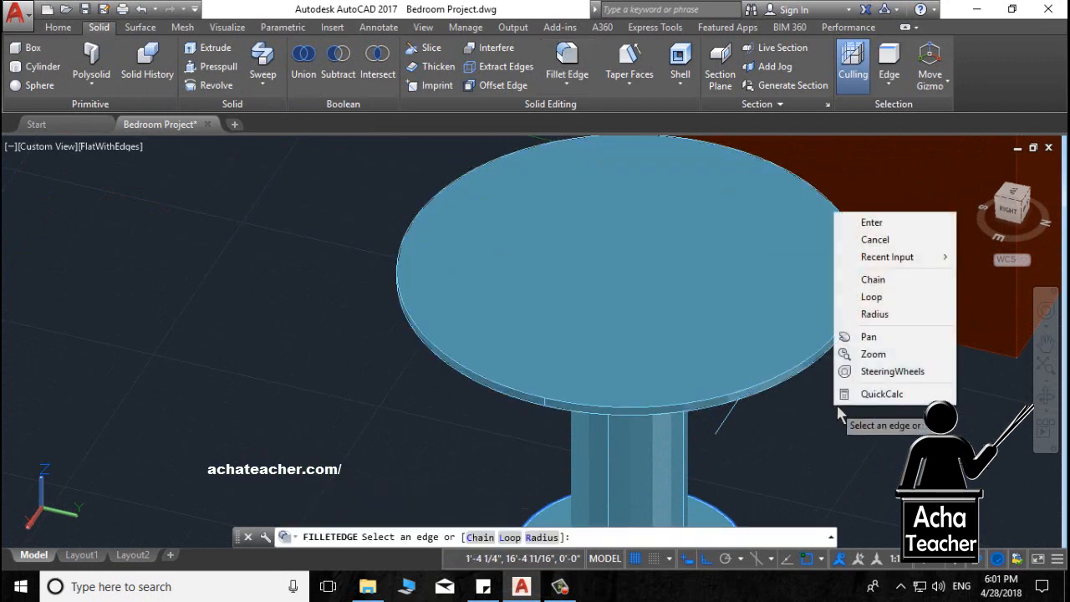
{"action": "left_click", "coordinate": [874, 313]}
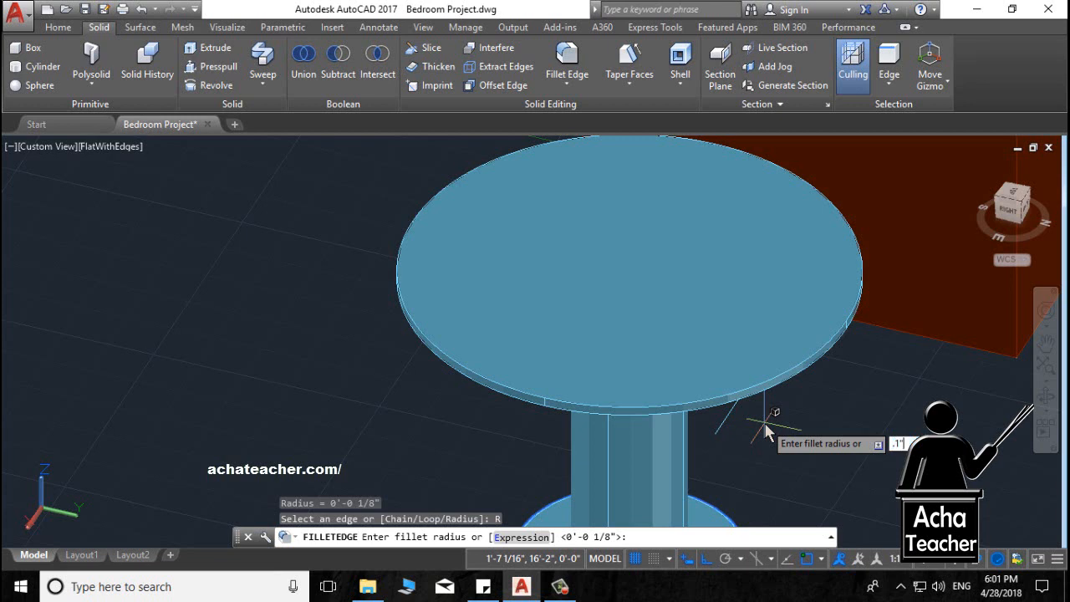
{"action": "key", "text": "Return"}
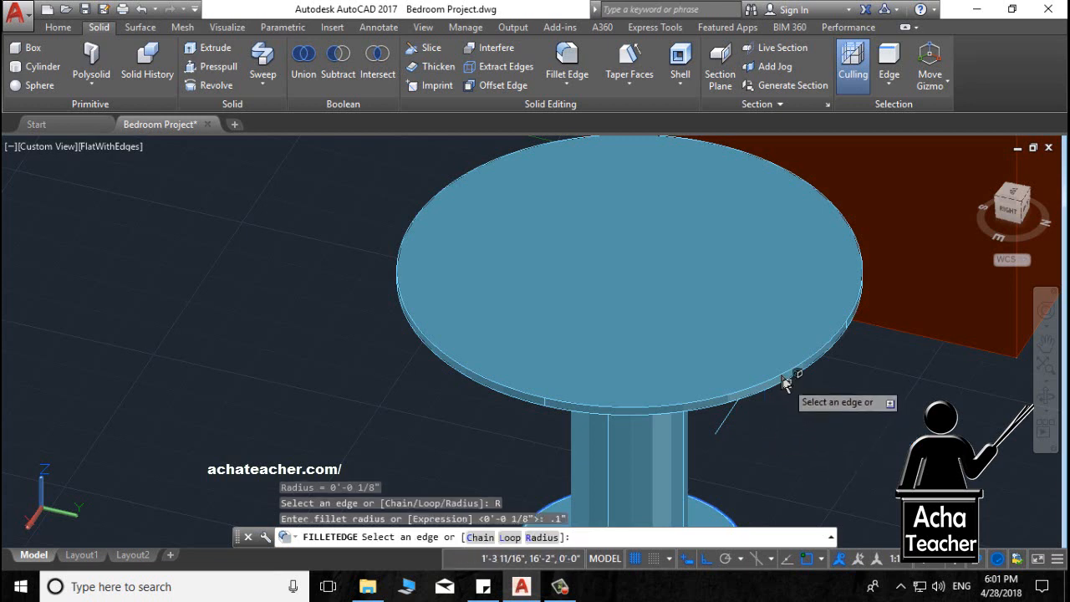
{"action": "left_click", "coordinate": [782, 387]}
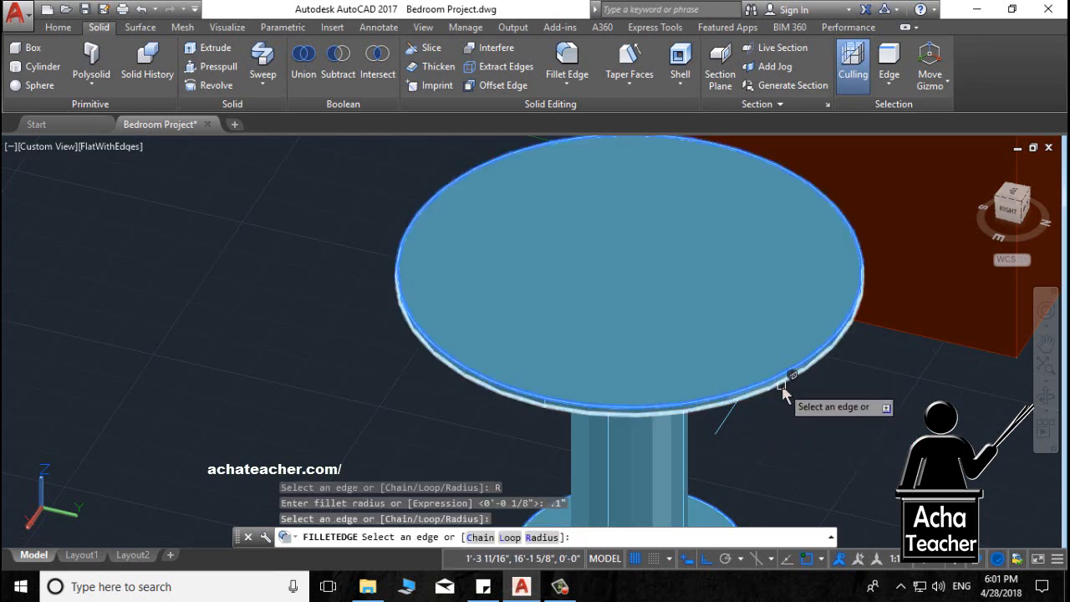
{"action": "left_click", "coordinate": [783, 388]}
{"action": "key", "text": "Return"}
{"action": "key", "text": "Return"}
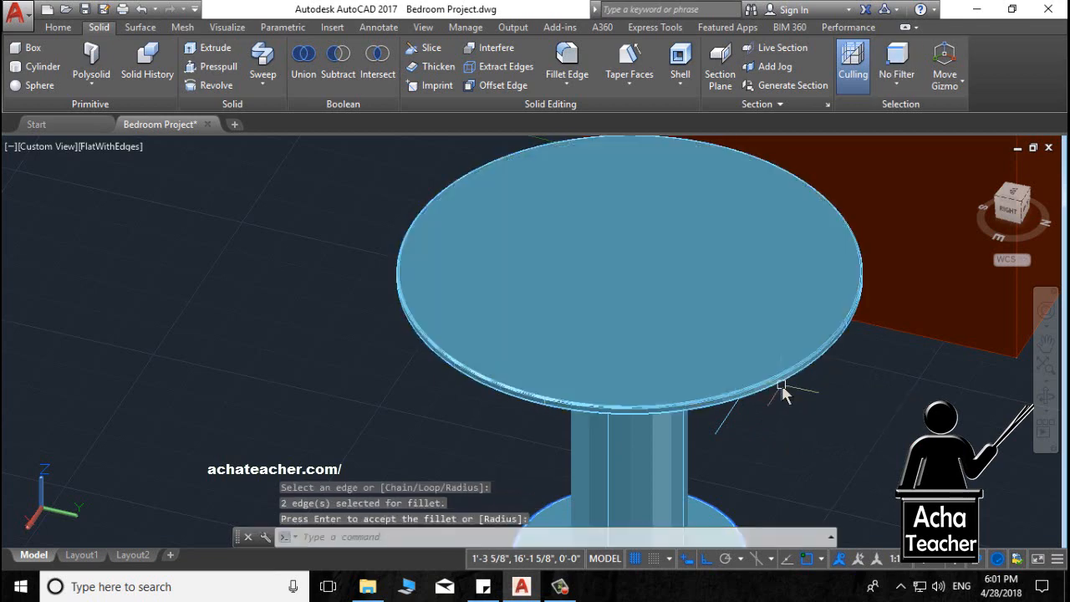
{"action": "key", "text": "Return"}
{"action": "key", "text": "Escape"}
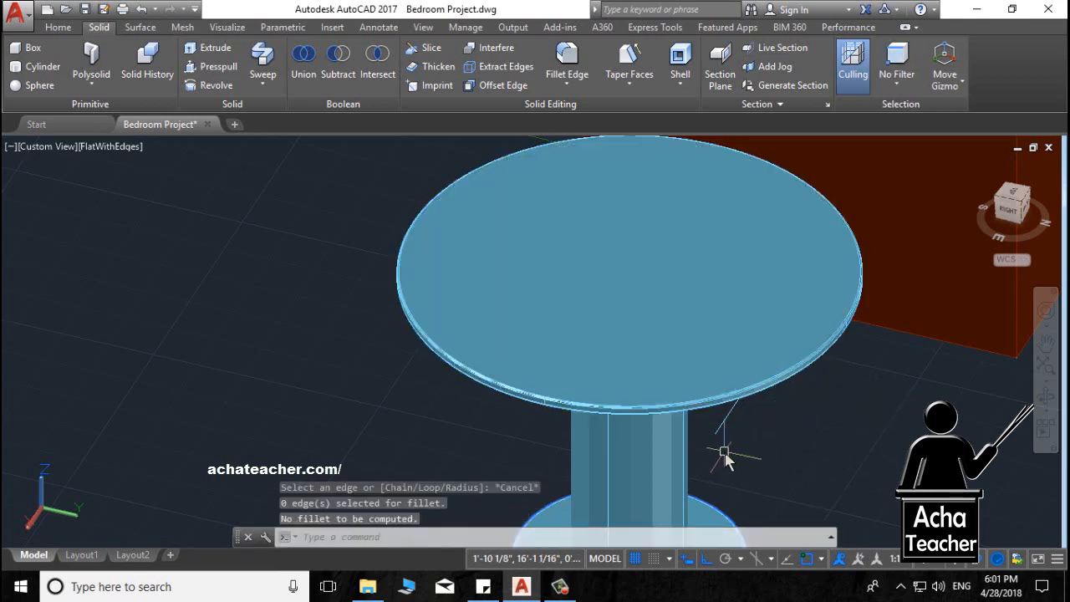
Switch the visual style to 2D Wireframe and erase the long construction line along the foot of the wall pier beside the table.
{"action": "scroll", "coordinate": [720, 442], "scroll_direction": "down", "scroll_amount": 3}
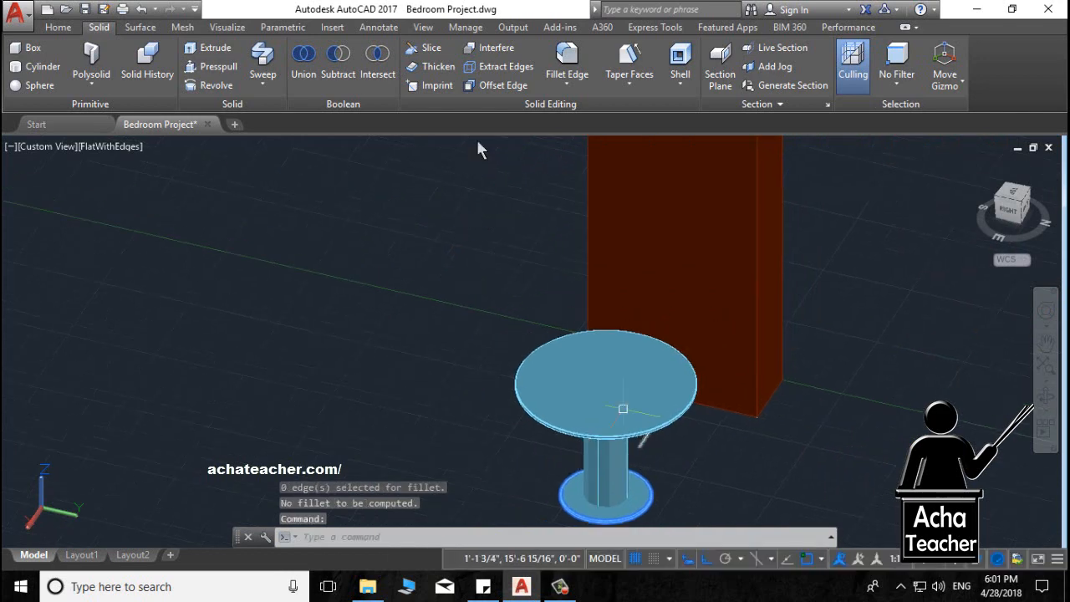
{"action": "left_click", "coordinate": [57, 27]}
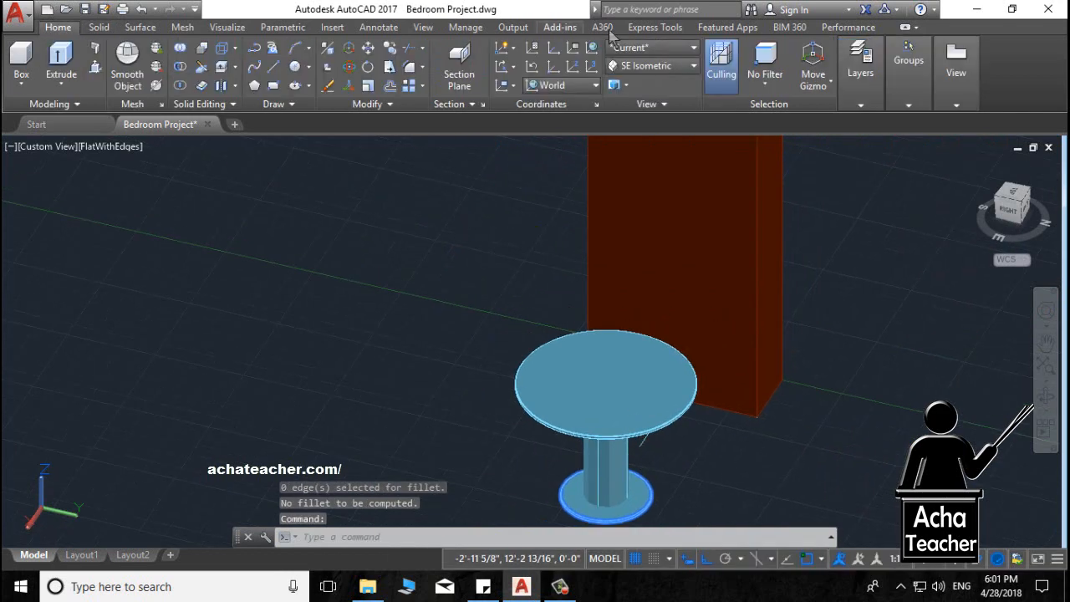
{"action": "left_click", "coordinate": [653, 48]}
{"action": "left_click", "coordinate": [648, 86]}
{"action": "scroll", "coordinate": [733, 406], "scroll_direction": "up", "scroll_amount": 2}
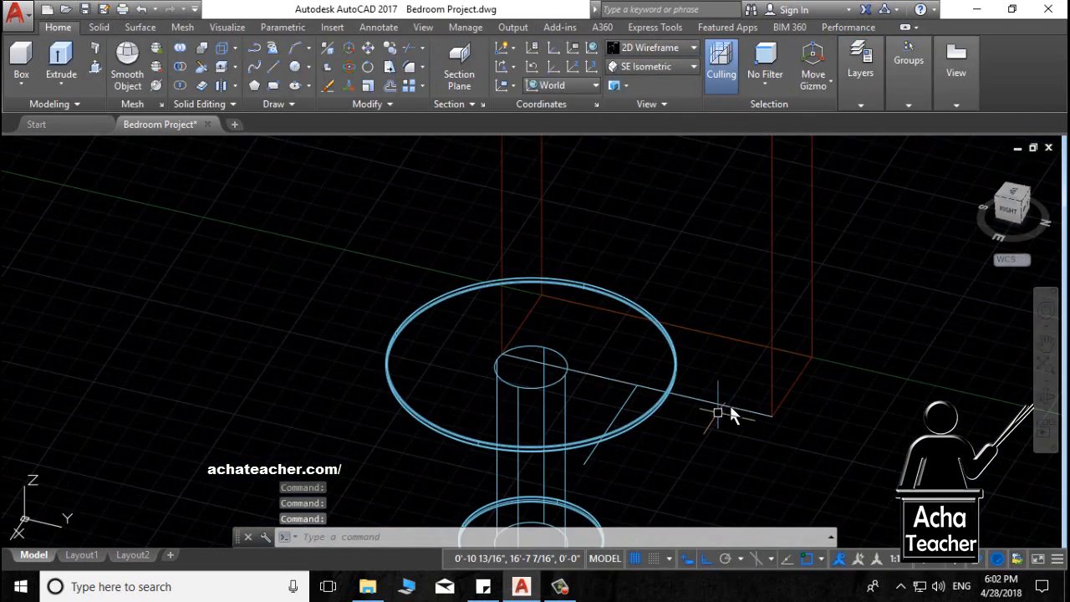
{"action": "left_click", "coordinate": [732, 409]}
{"action": "key", "text": "Delete"}
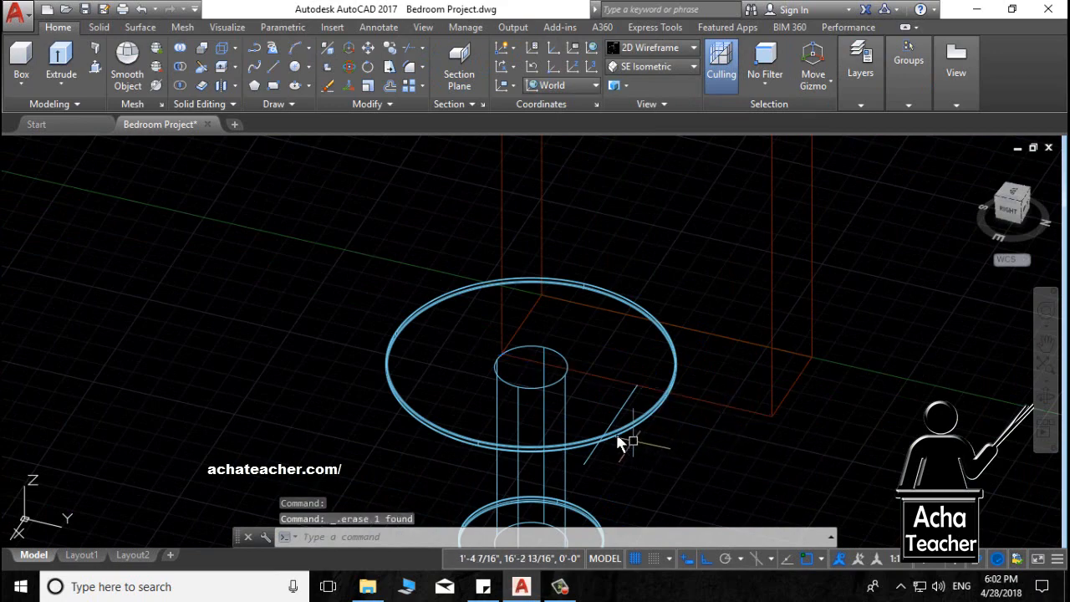
Shade the model with the SHADE command to view the filleted table beside the pier.
{"action": "scroll", "coordinate": [615, 409], "scroll_direction": "down", "scroll_amount": 3}
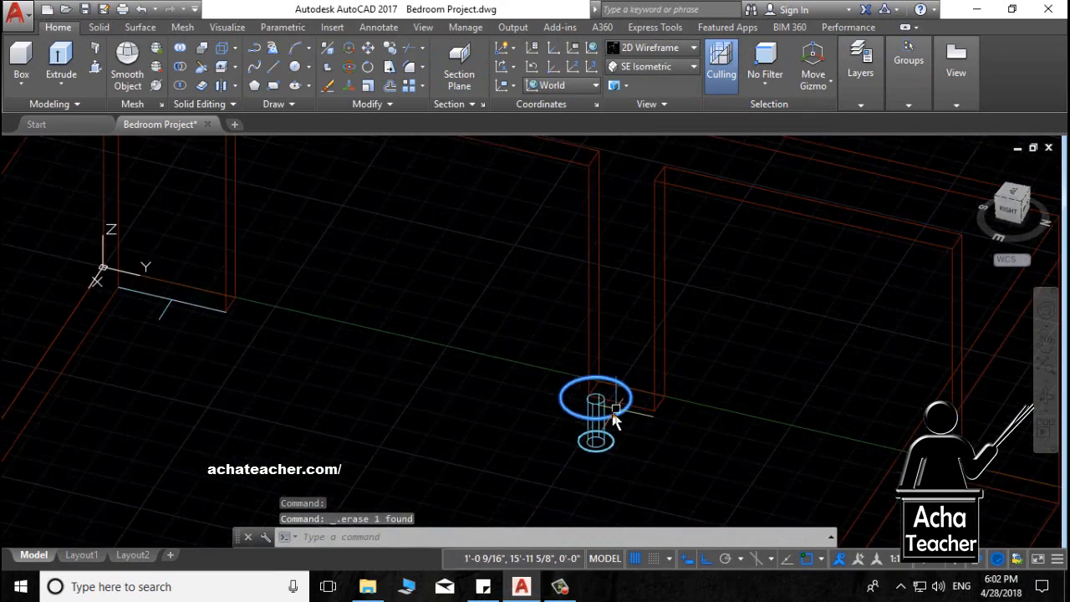
{"action": "scroll", "coordinate": [615, 422], "scroll_direction": "up", "scroll_amount": 2}
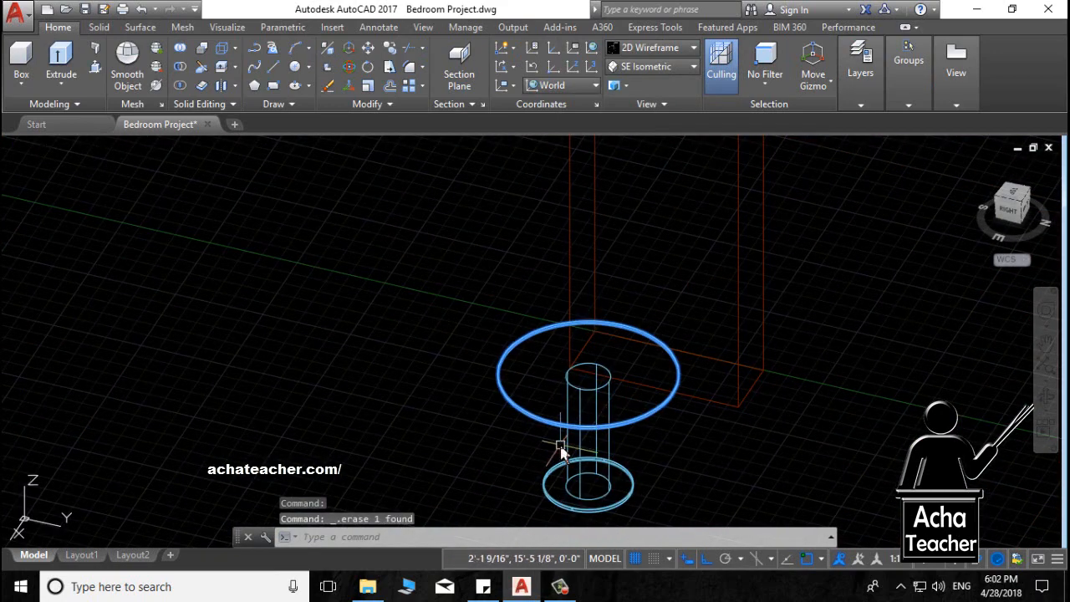
{"action": "key", "text": "Return"}
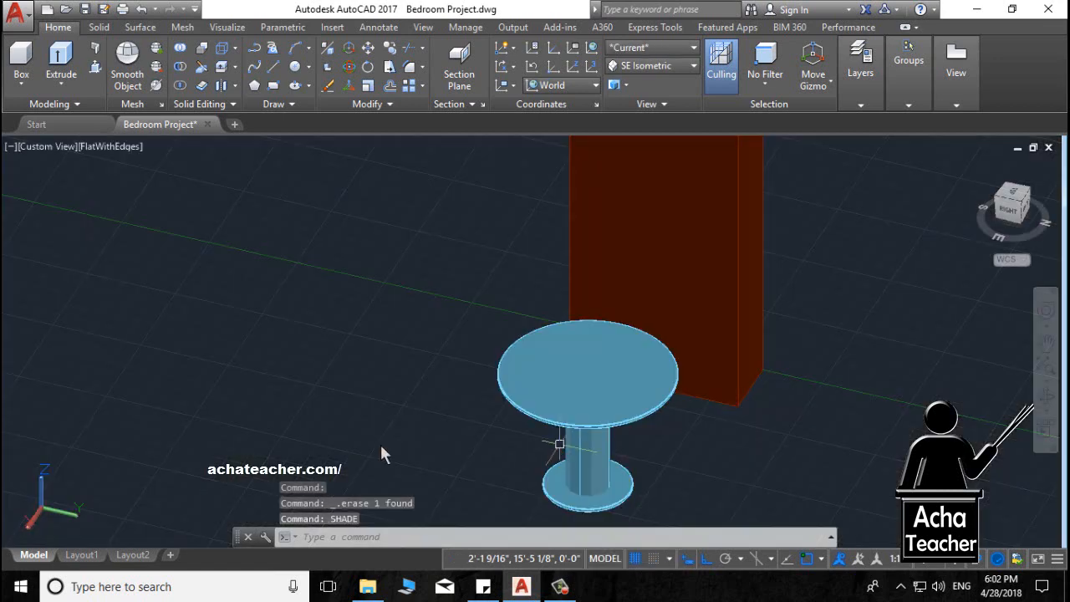
Undo the last move and the view changes made after it.
{"action": "key", "text": "ctrl+z"}
{"action": "key", "text": "ctrl+z"}
{"action": "key", "text": "ctrl+z"}
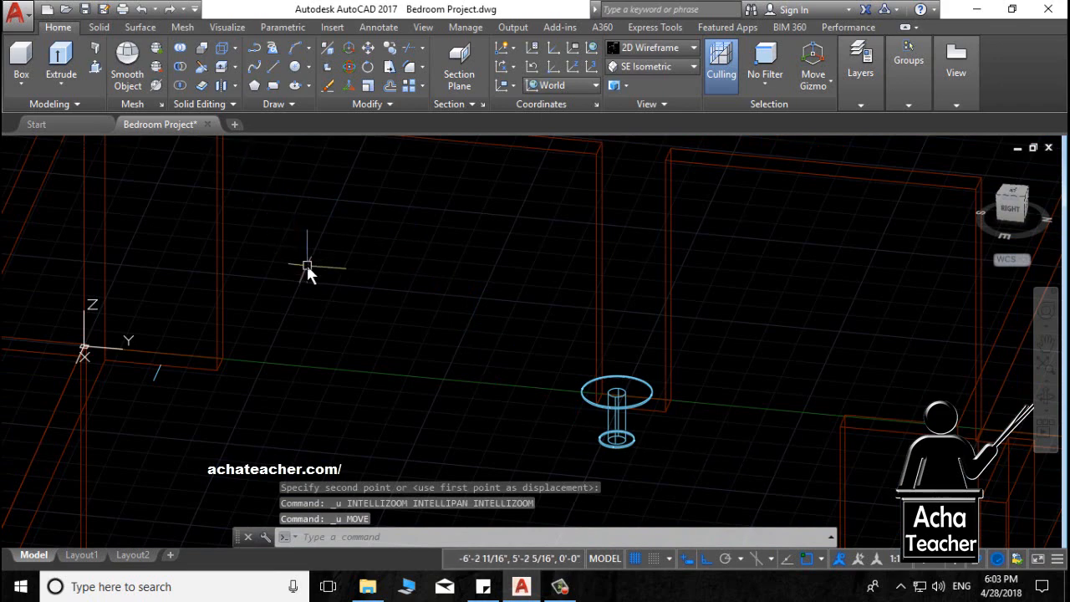
Copy the tabletop, post and base from the centre of the base to the free end of the short line at the corner wall pier.
{"action": "type", "text": "copy"}
{"action": "key", "text": "Return"}
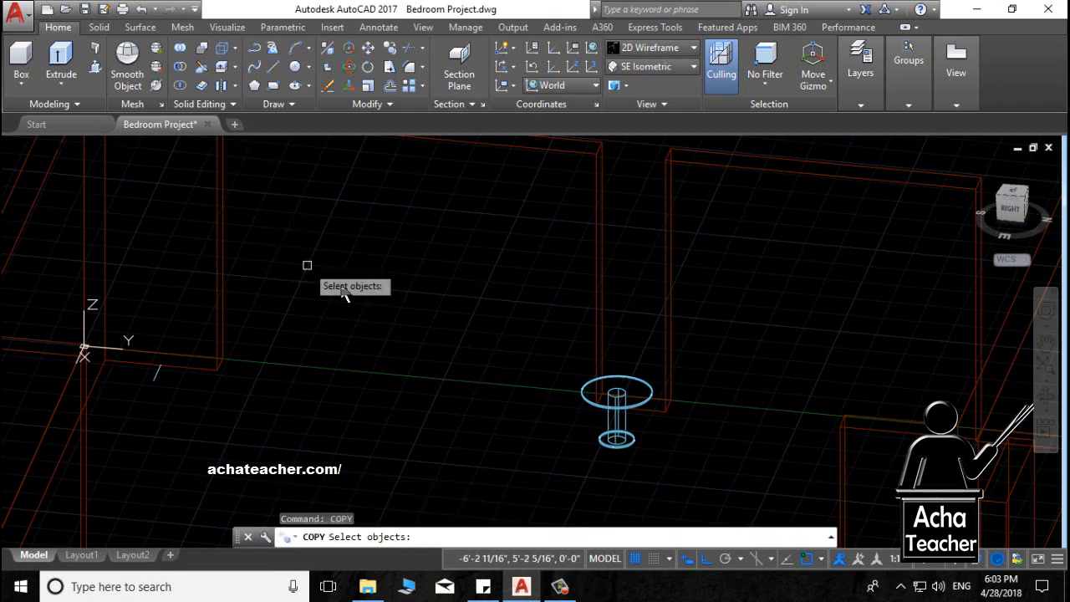
{"action": "left_click", "coordinate": [632, 408]}
{"action": "left_click", "coordinate": [620, 428]}
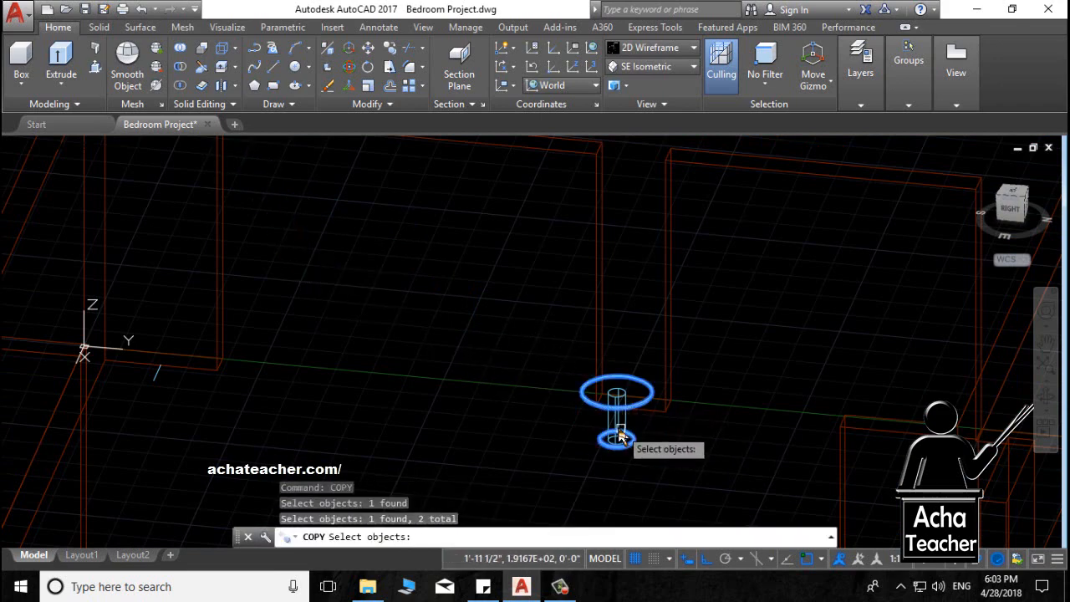
{"action": "left_click", "coordinate": [617, 442]}
{"action": "key", "text": "Return"}
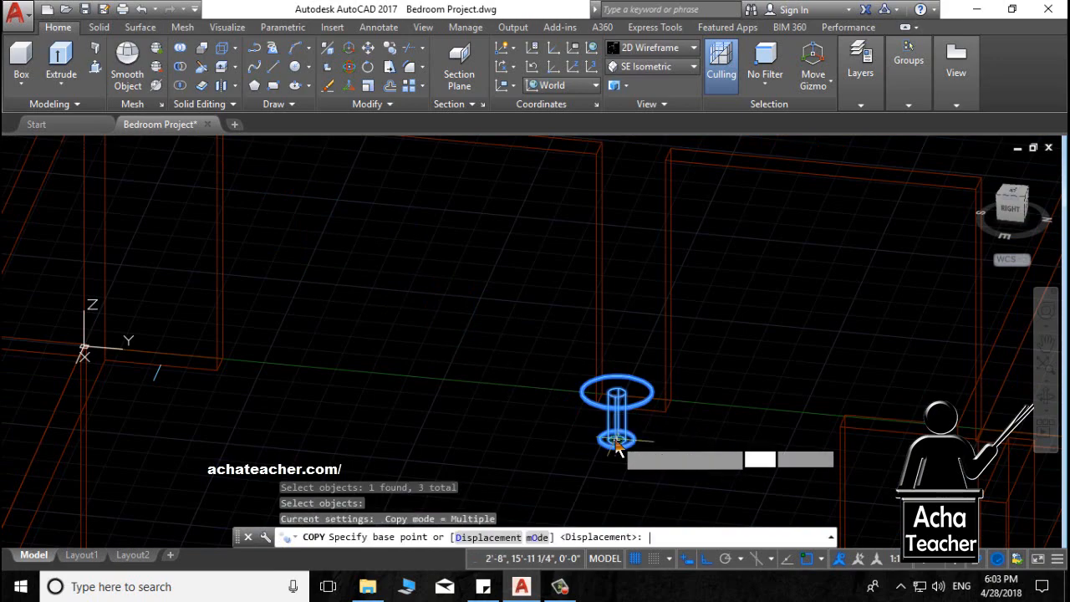
{"action": "scroll", "coordinate": [624, 429], "scroll_direction": "up", "scroll_amount": 5}
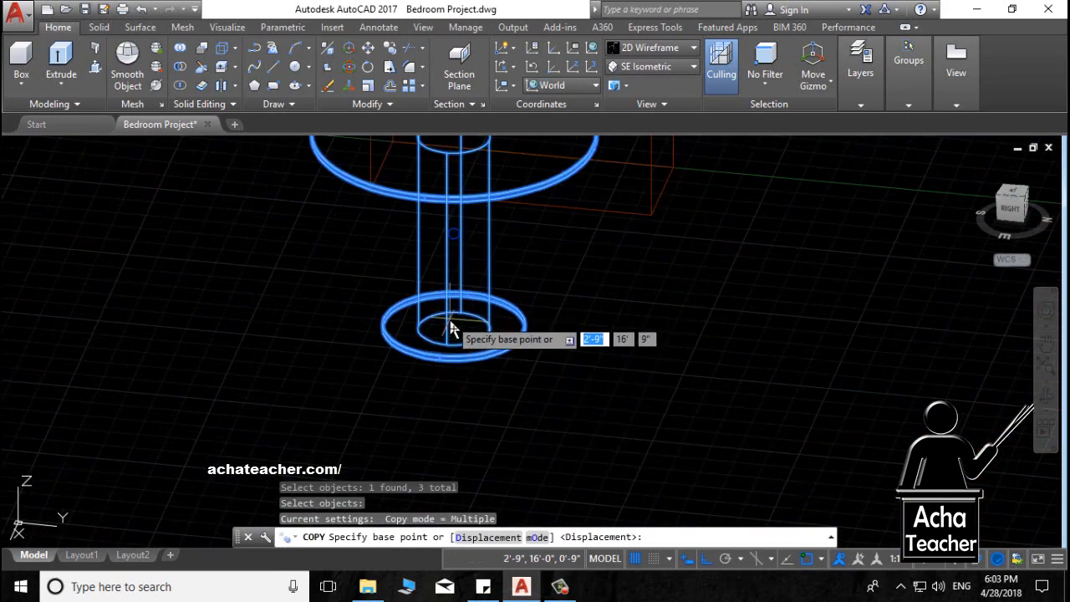
{"action": "left_click", "coordinate": [456, 327]}
{"action": "scroll", "coordinate": [402, 358], "scroll_direction": "down", "scroll_amount": 4}
{"action": "middle_click_drag", "start_coordinate": [162, 343], "coordinate": [822, 406]}
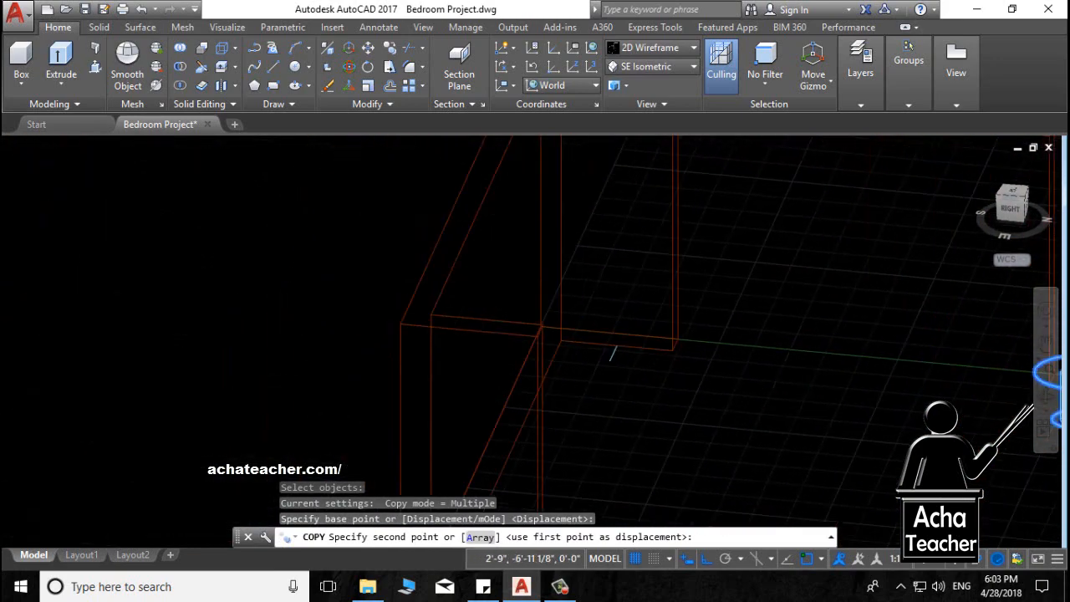
{"action": "scroll", "coordinate": [678, 395], "scroll_direction": "up", "scroll_amount": 6}
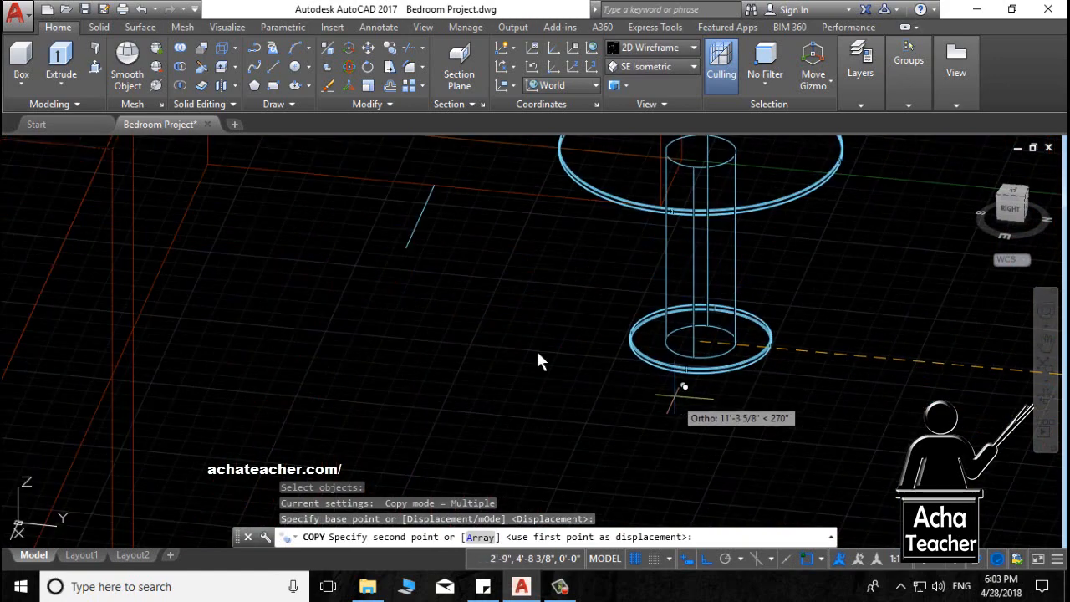
{"action": "left_click", "coordinate": [410, 252]}
{"action": "scroll", "coordinate": [498, 326], "scroll_direction": "down", "scroll_amount": 3}
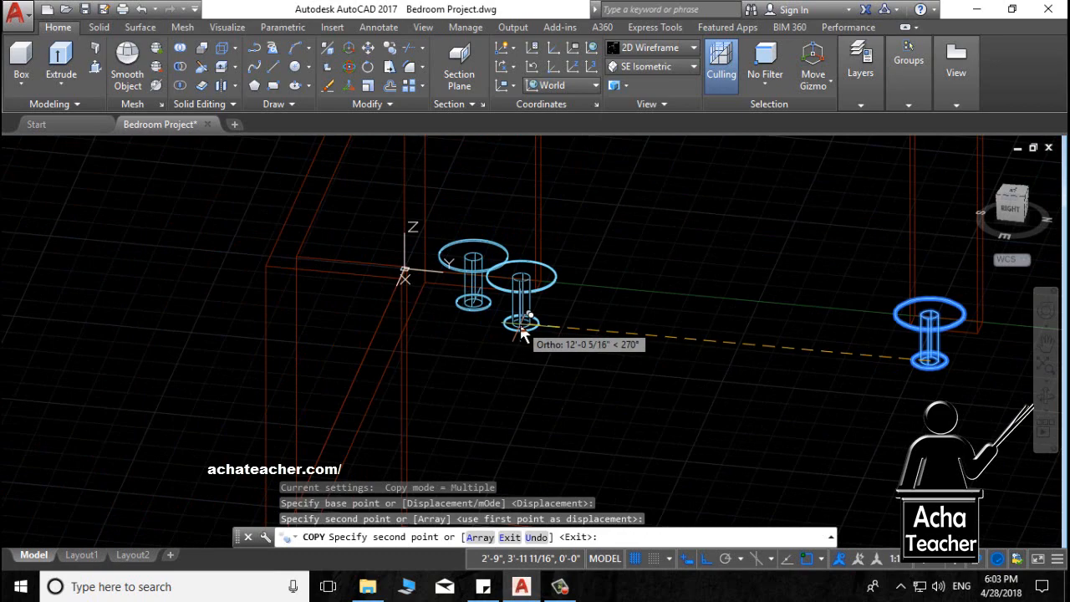
{"action": "key", "text": "Return"}
Shade the model with SHADE and examine the copied table beside the corner wall pier.
{"action": "middle_click_drag", "start_coordinate": [518, 315], "coordinate": [391, 366]}
{"action": "type", "text": "shade"}
{"action": "key", "text": "Return"}
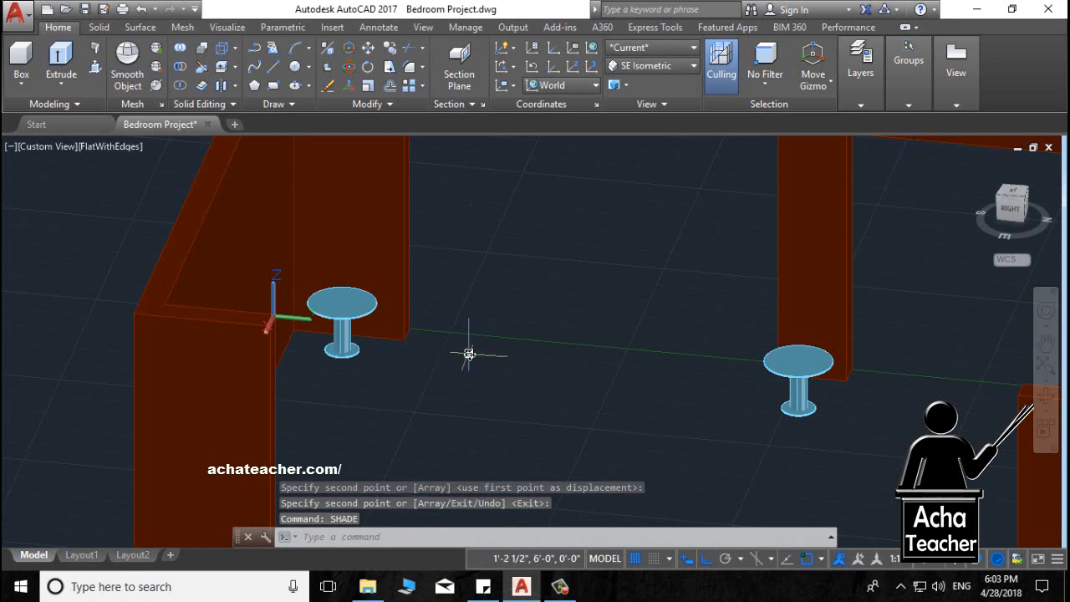
{"action": "mouse_move", "coordinate": [469, 354]}
{"action": "middle_mouse_down", "text": "shift"}
{"action": "mouse_move", "coordinate": [459, 366]}
{"action": "mouse_move", "coordinate": [398, 352]}
{"action": "mouse_move", "coordinate": [366, 376]}
{"action": "mouse_move", "coordinate": [459, 370]}
{"action": "middle_mouse_up", "text": "shift"}
{"action": "scroll", "coordinate": [292, 313], "scroll_direction": "up", "scroll_amount": 2}
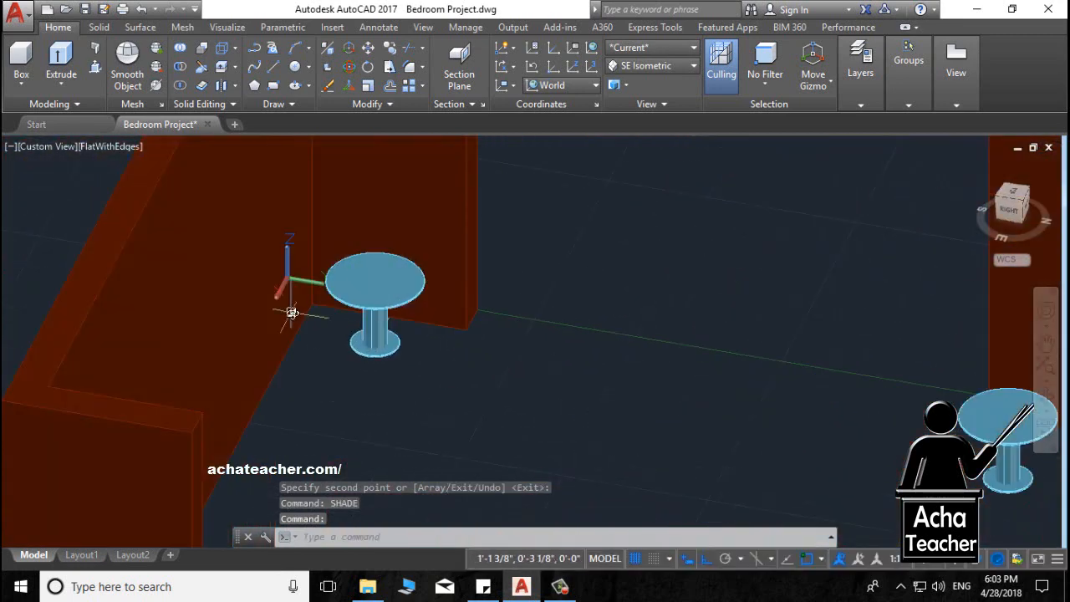
{"action": "scroll", "coordinate": [292, 313], "scroll_direction": "up", "scroll_amount": 2}
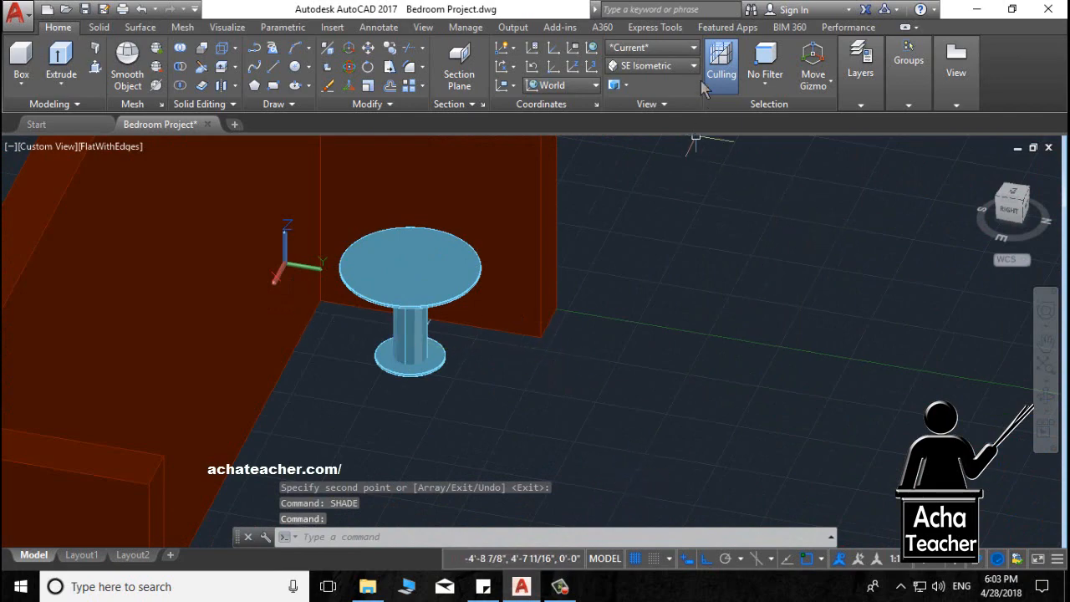
Switch the model to the 2D Wireframe visual style and erase the short guide line at the corner table's base.
{"action": "left_click", "coordinate": [653, 48]}
{"action": "left_click", "coordinate": [648, 80]}
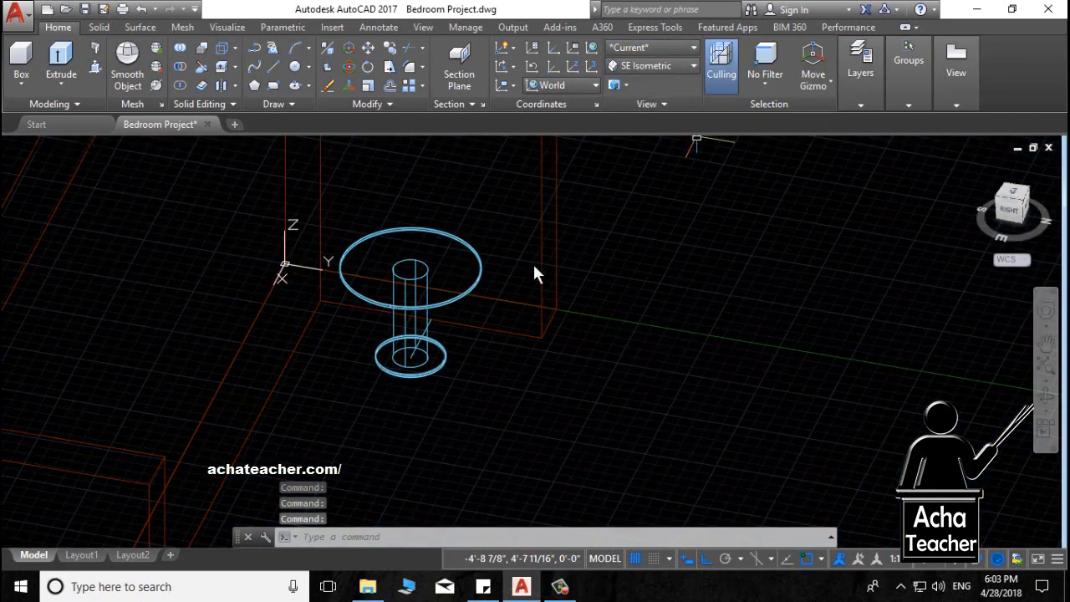
{"action": "scroll", "coordinate": [465, 306], "scroll_direction": "up", "scroll_amount": 5}
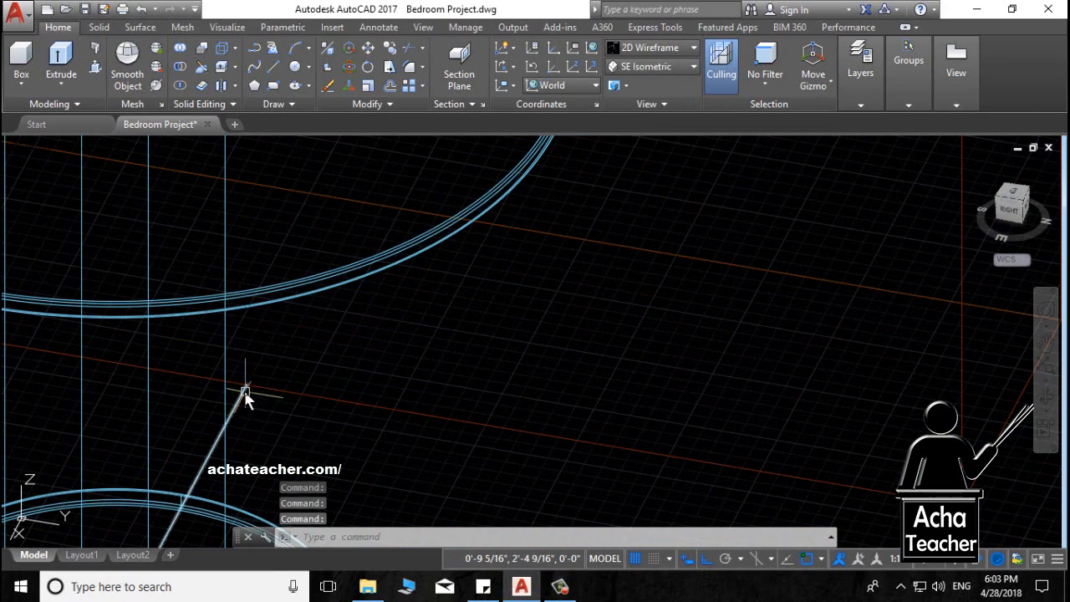
{"action": "left_click", "coordinate": [245, 392]}
{"action": "key", "text": "Delete"}
{"action": "scroll", "coordinate": [237, 410], "scroll_direction": "down", "scroll_amount": 5}
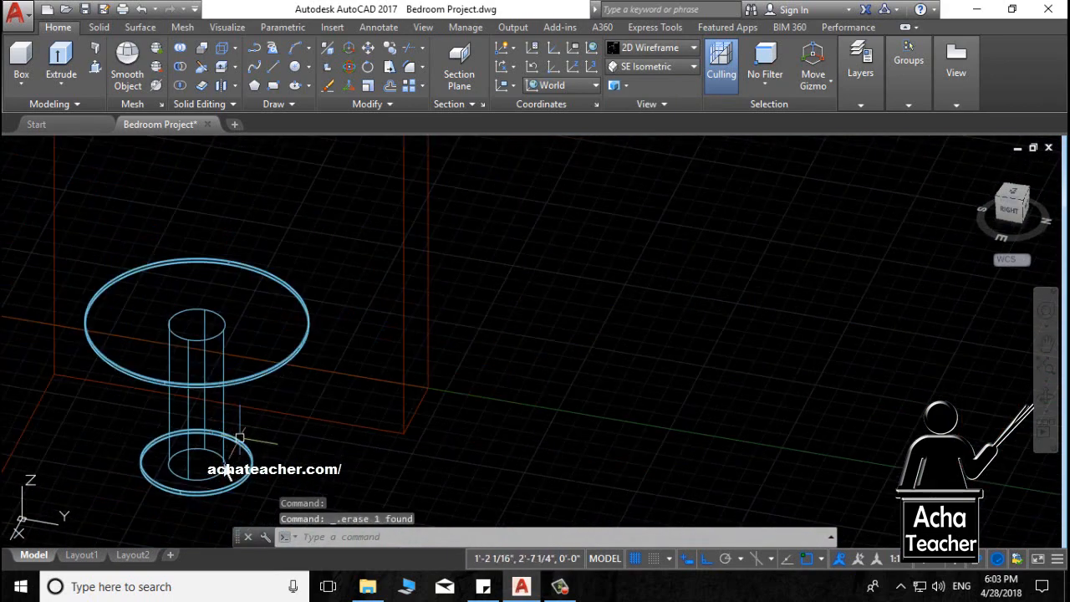
End the object isolation with UNISOLATE to bring back the room's hidden furniture, windows and floor.
{"action": "scroll", "coordinate": [203, 466], "scroll_direction": "up", "scroll_amount": 2}
{"action": "scroll", "coordinate": [275, 442], "scroll_direction": "down", "scroll_amount": 3}
{"action": "scroll", "coordinate": [599, 456], "scroll_direction": "down", "scroll_amount": 3}
{"action": "scroll", "coordinate": [598, 455], "scroll_direction": "down", "scroll_amount": 5}
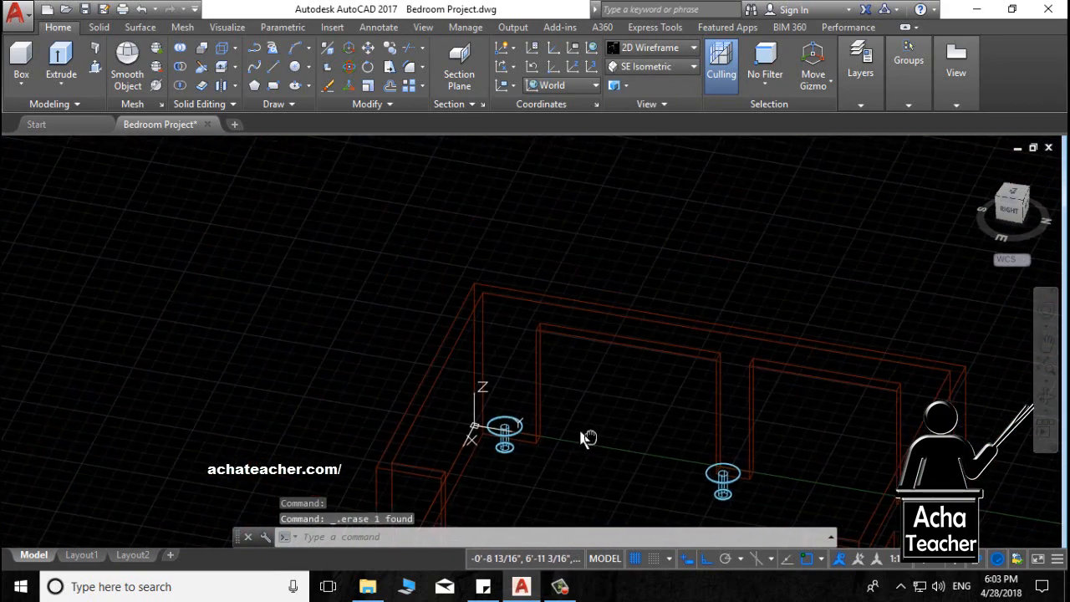
{"action": "type", "text": "u"}
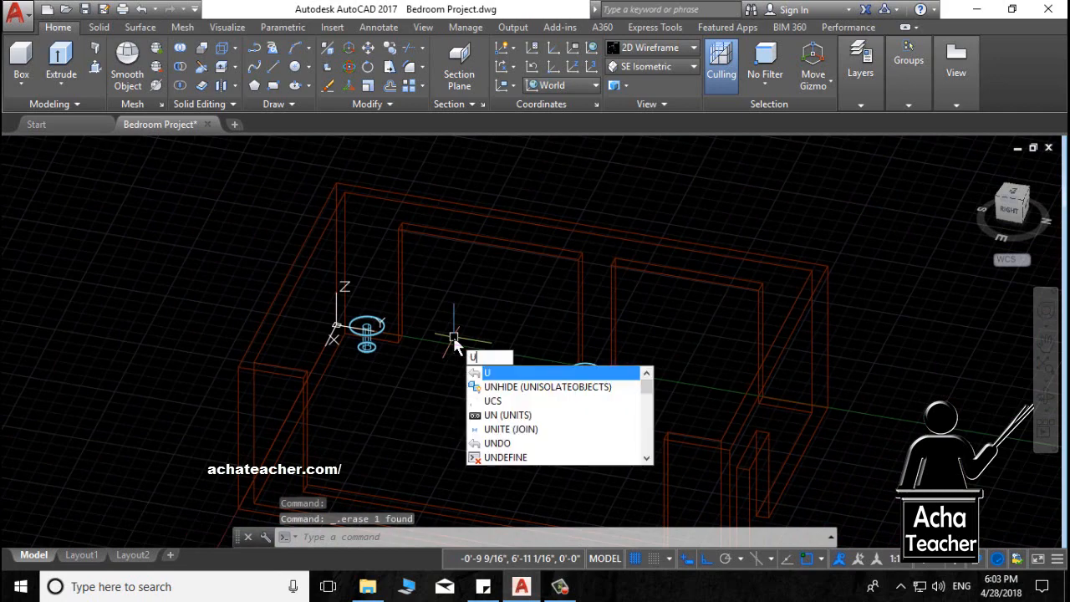
{"action": "type", "text": "niso"}
{"action": "key", "text": "Return"}
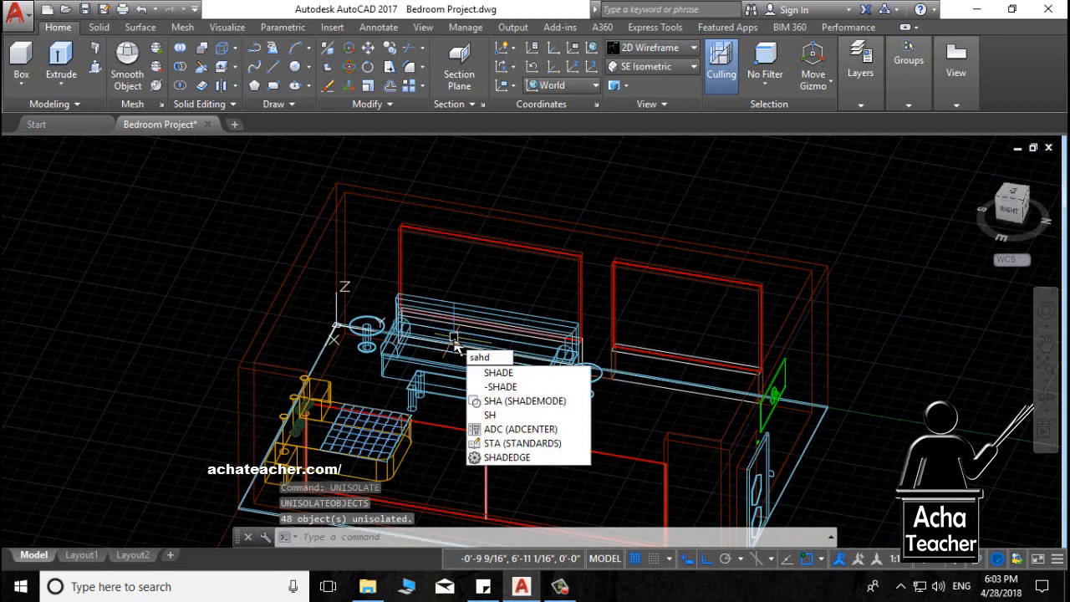
Shade the whole room with the SHADE command and examine the two round tables at the ends of the sofa.
{"action": "key", "text": "BackSpace"}
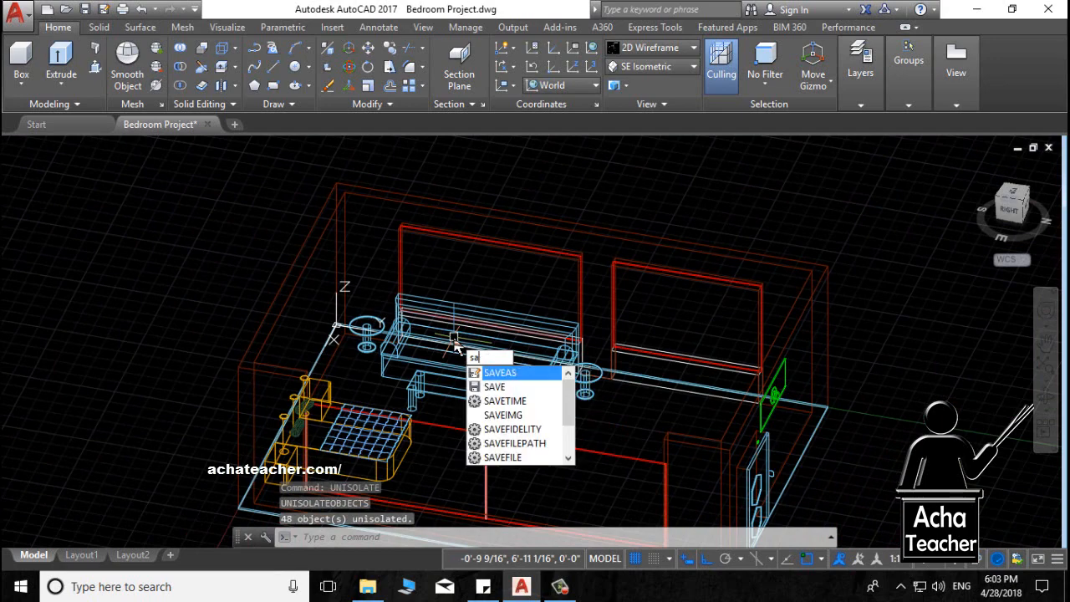
{"action": "type", "text": "shade"}
{"action": "key", "text": "Return"}
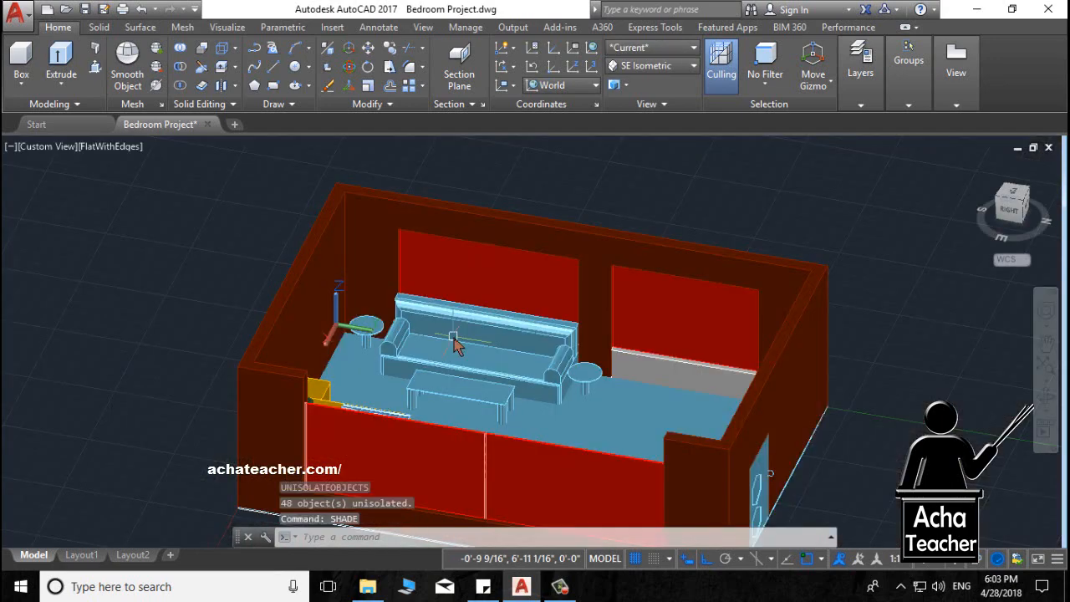
{"action": "scroll", "coordinate": [590, 384], "scroll_direction": "up", "scroll_amount": 7}
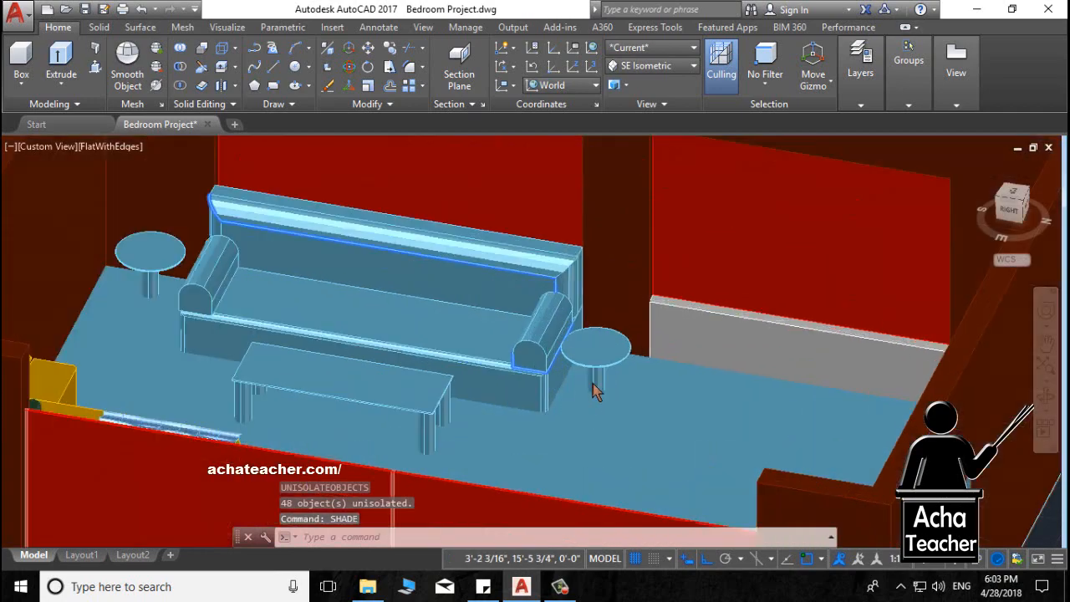
{"action": "scroll", "coordinate": [645, 375], "scroll_direction": "up", "scroll_amount": 2}
{"action": "scroll", "coordinate": [644, 375], "scroll_direction": "down", "scroll_amount": 2}
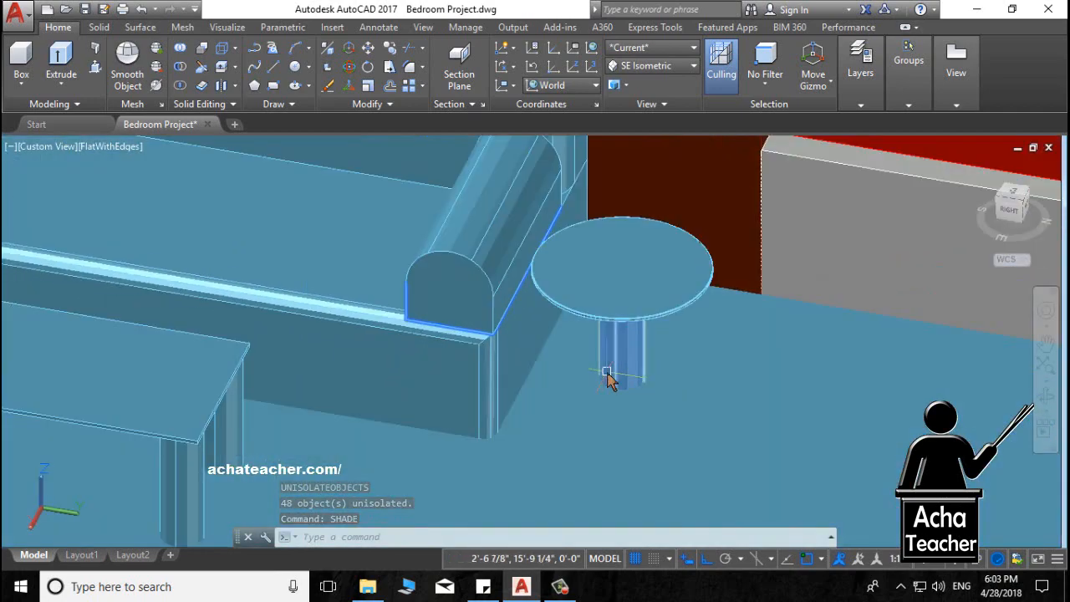
{"action": "scroll", "coordinate": [617, 381], "scroll_direction": "down", "scroll_amount": 4}
{"action": "scroll", "coordinate": [163, 280], "scroll_direction": "up", "scroll_amount": 5}
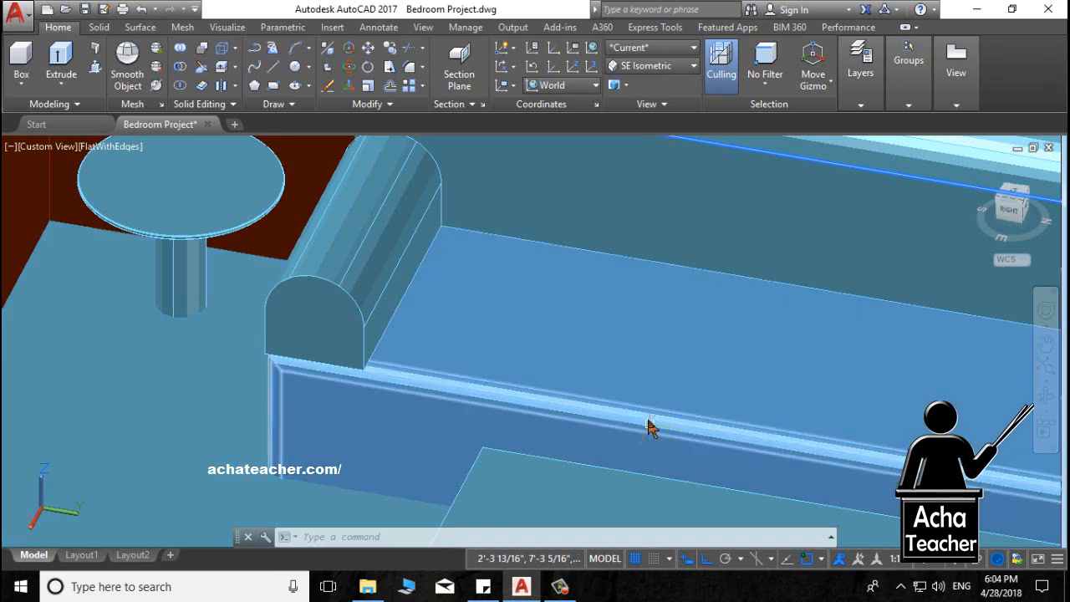
{"action": "scroll", "coordinate": [647, 426], "scroll_direction": "down", "scroll_amount": 5}
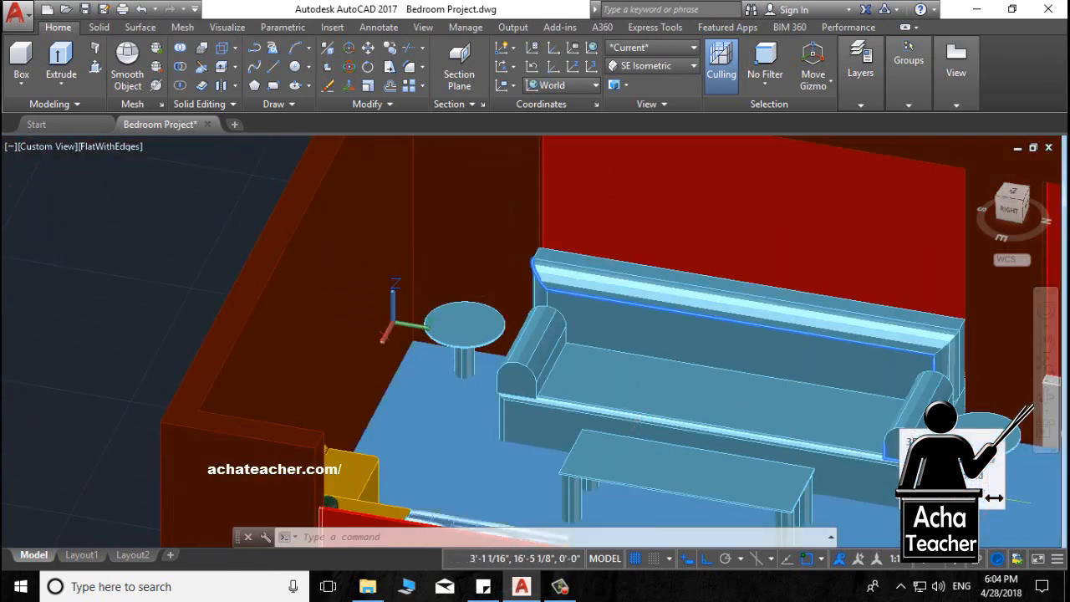
{"action": "scroll", "coordinate": [836, 468], "scroll_direction": "down", "scroll_amount": 3}
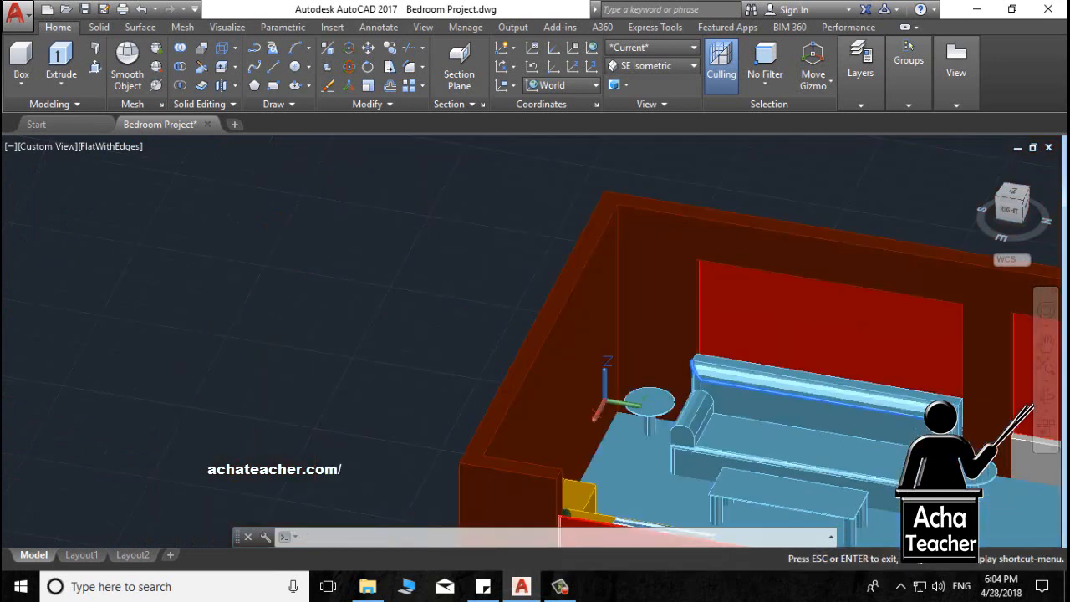
{"action": "scroll", "coordinate": [814, 456], "scroll_direction": "up", "scroll_amount": 1}
{"action": "scroll", "coordinate": [813, 453], "scroll_direction": "up", "scroll_amount": 3}
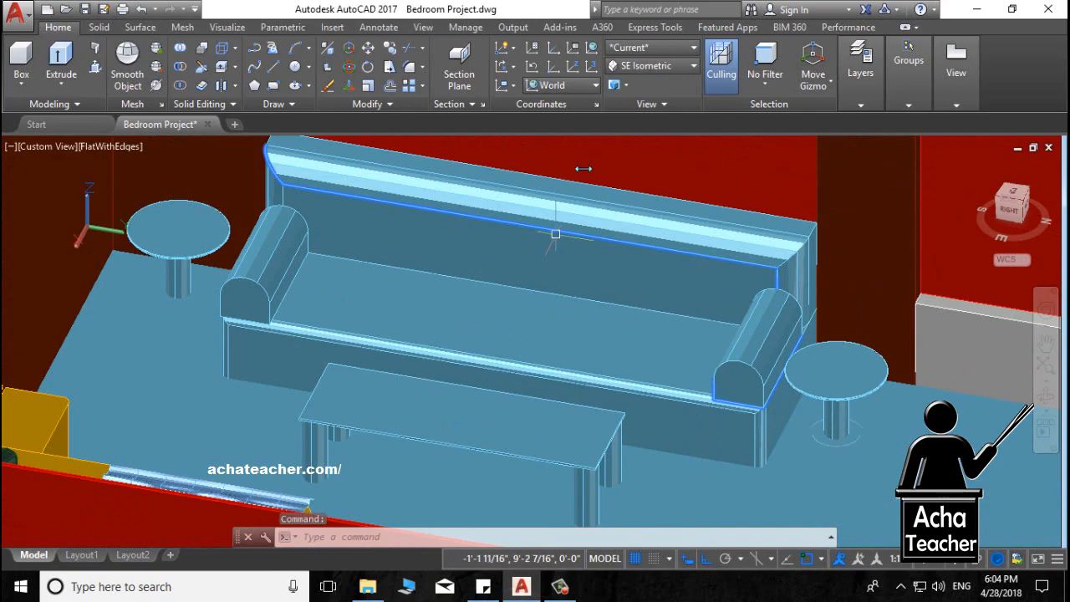
Examine in wireframe how the bases of both round tables sit relative to the floor slab.
{"action": "left_click", "coordinate": [653, 67]}
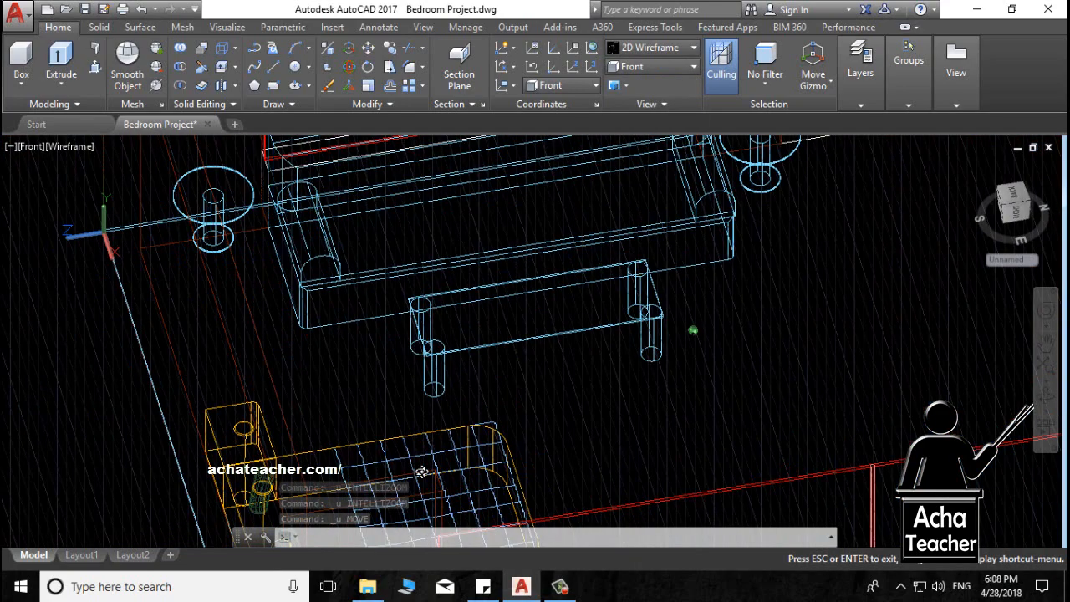
{"action": "middle_click_drag", "start_coordinate": [423, 471], "coordinate": [444, 432], "text": "shift"}
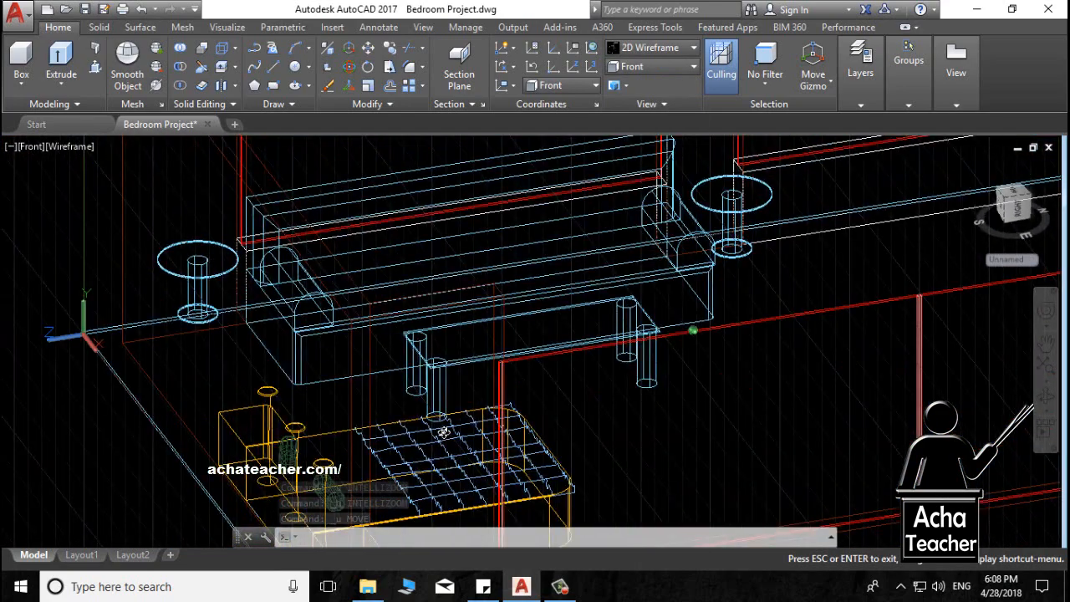
{"action": "scroll", "coordinate": [557, 341], "scroll_direction": "down", "scroll_amount": 1}
{"action": "middle_click_drag", "start_coordinate": [563, 340], "coordinate": [485, 392]}
{"action": "scroll", "coordinate": [500, 360], "scroll_direction": "up", "scroll_amount": 1}
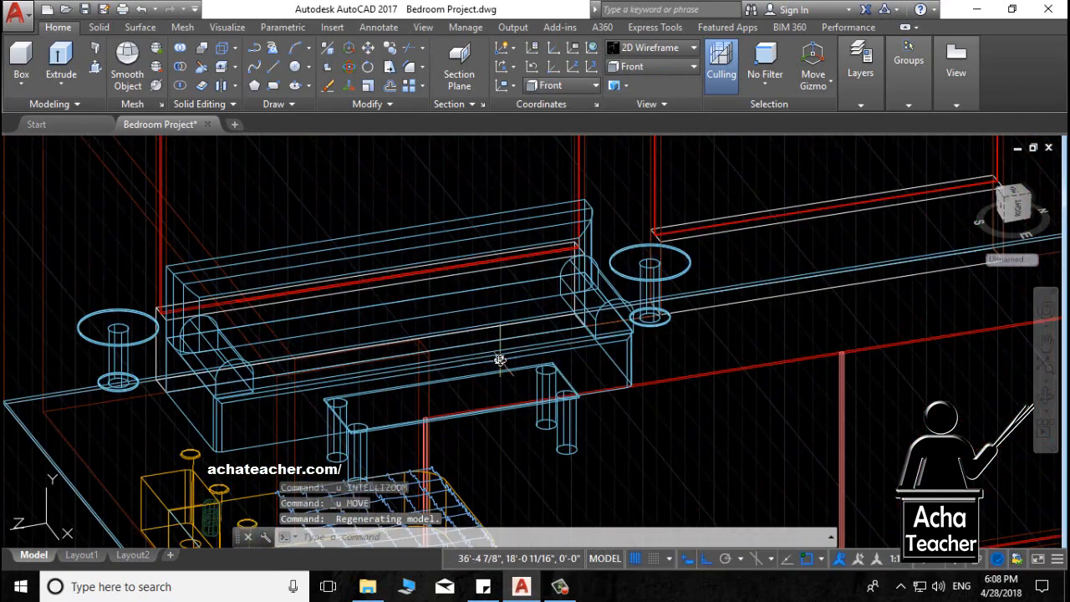
{"action": "scroll", "coordinate": [501, 359], "scroll_direction": "down", "scroll_amount": 2}
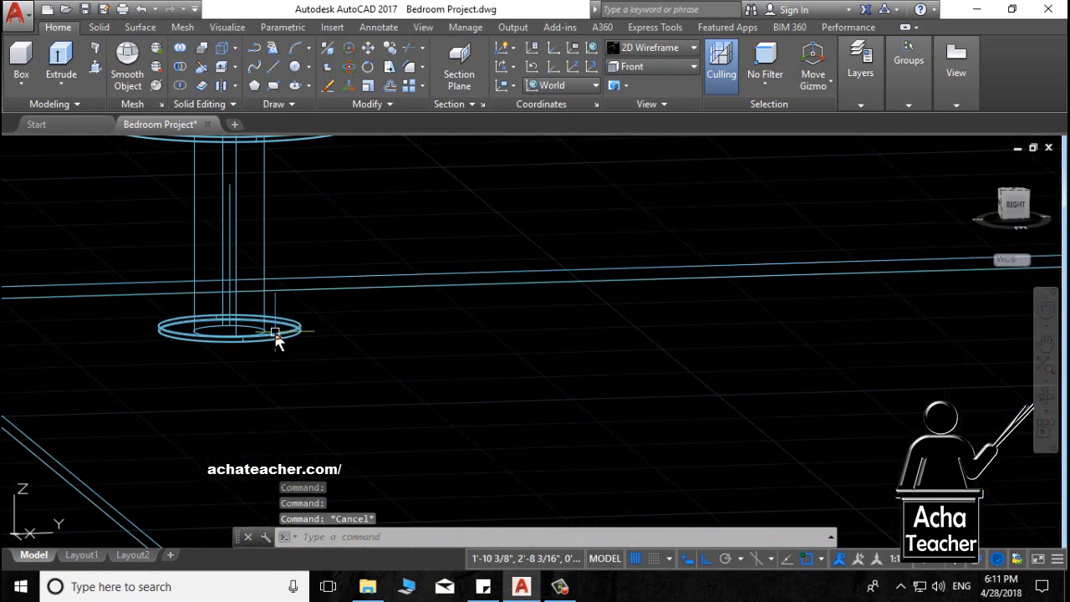
{"action": "scroll", "coordinate": [310, 358], "scroll_direction": "down", "scroll_amount": 2}
{"action": "scroll", "coordinate": [425, 358], "scroll_direction": "up", "scroll_amount": 1}
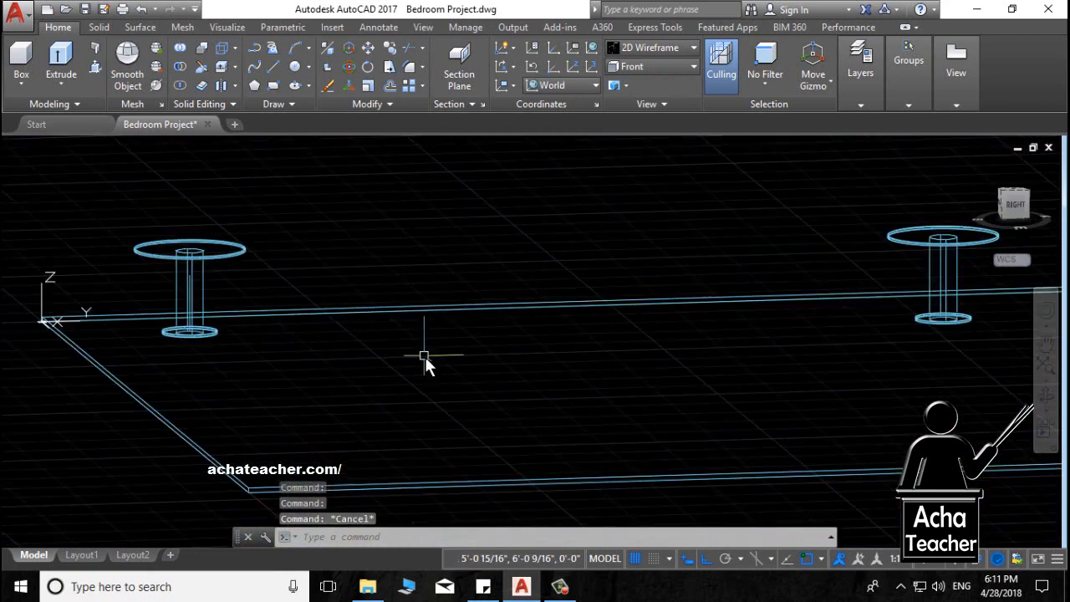
{"action": "scroll", "coordinate": [425, 360], "scroll_direction": "down", "scroll_amount": 1}
{"action": "middle_click_drag", "start_coordinate": [496, 391], "coordinate": [394, 354], "text": "shift"}
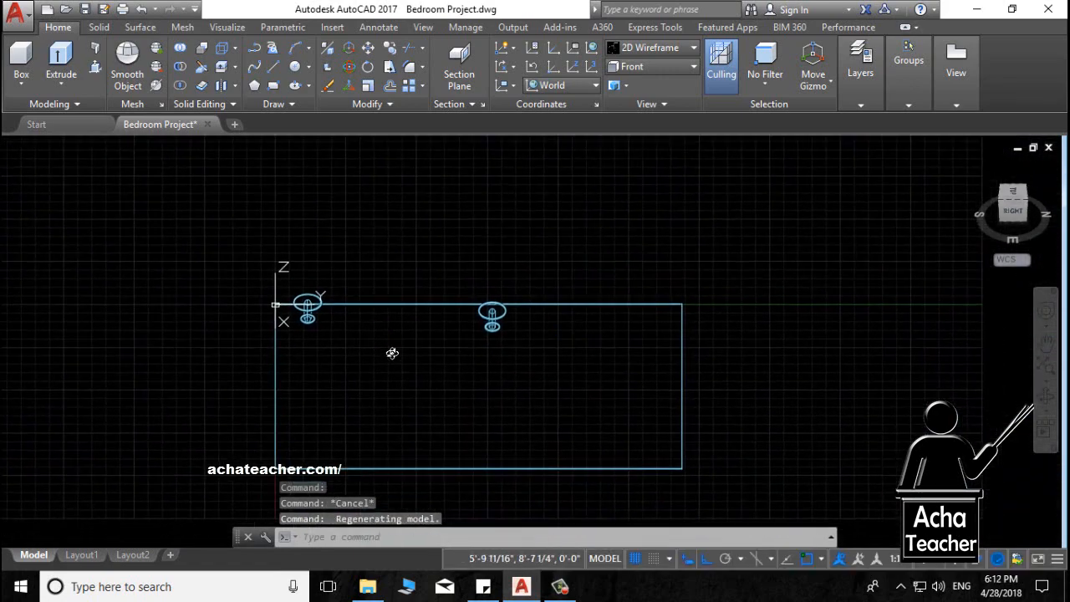
{"action": "scroll", "coordinate": [392, 352], "scroll_direction": "up", "scroll_amount": 2}
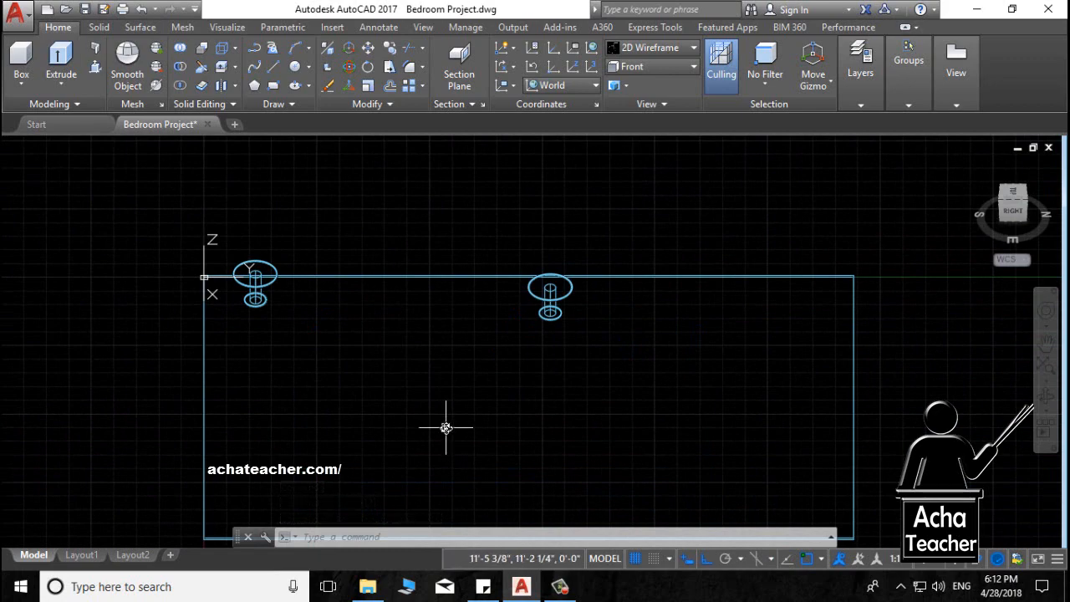
{"action": "middle_click_drag", "start_coordinate": [445, 427], "coordinate": [470, 370], "text": "shift"}
{"action": "scroll", "coordinate": [470, 370], "scroll_direction": "up", "scroll_amount": 4}
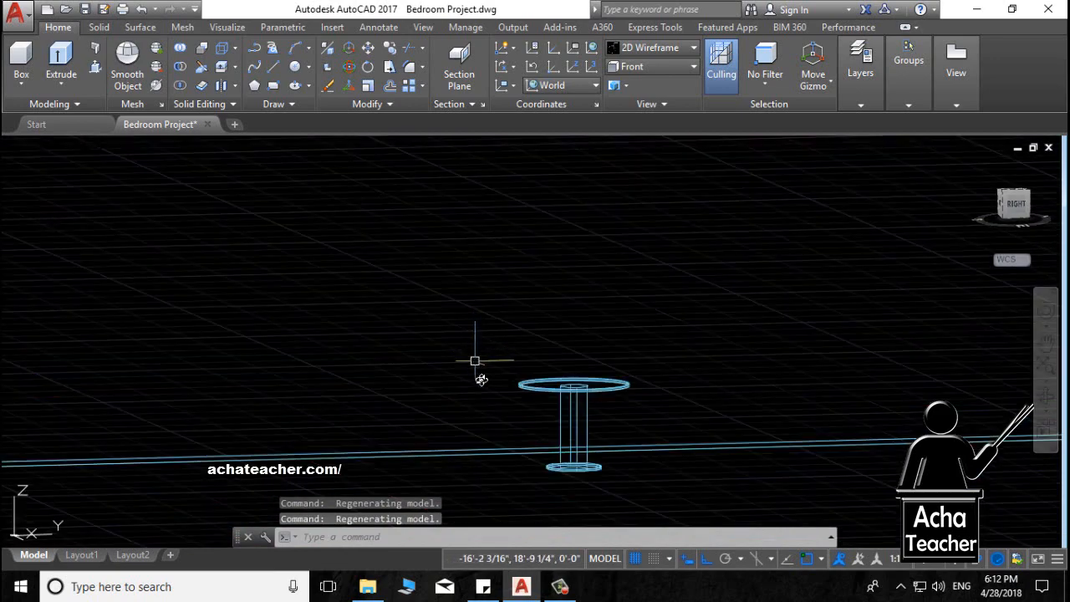
{"action": "scroll", "coordinate": [530, 465], "scroll_direction": "down", "scroll_amount": 5}
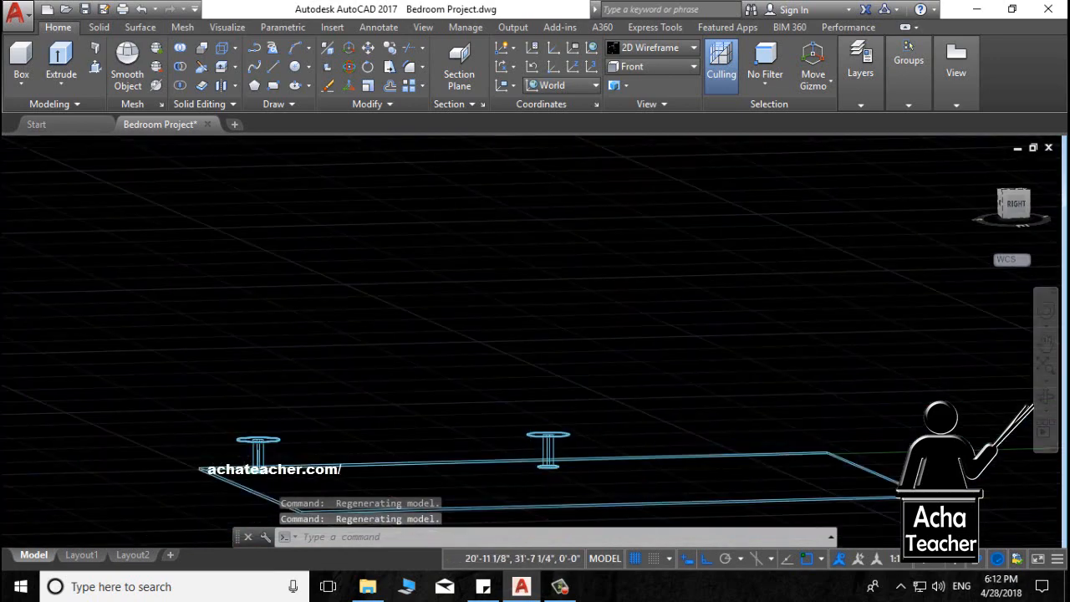
Measure the floor slab's thickness at its far corner with a temporary line from the lower to the upper edge.
{"action": "scroll", "coordinate": [569, 427], "scroll_direction": "up", "scroll_amount": 4}
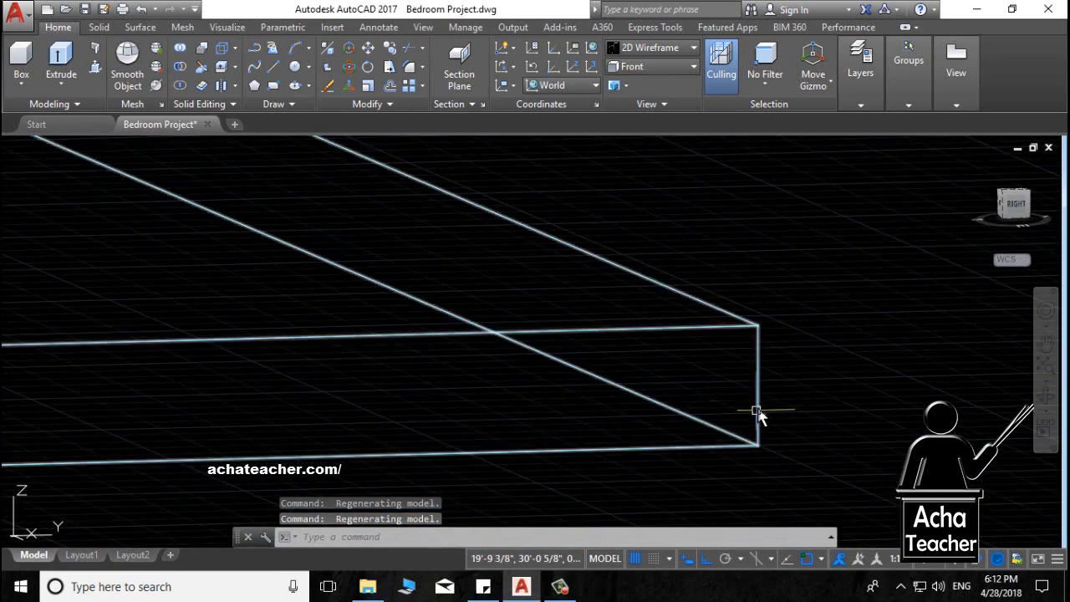
{"action": "left_click", "coordinate": [760, 403]}
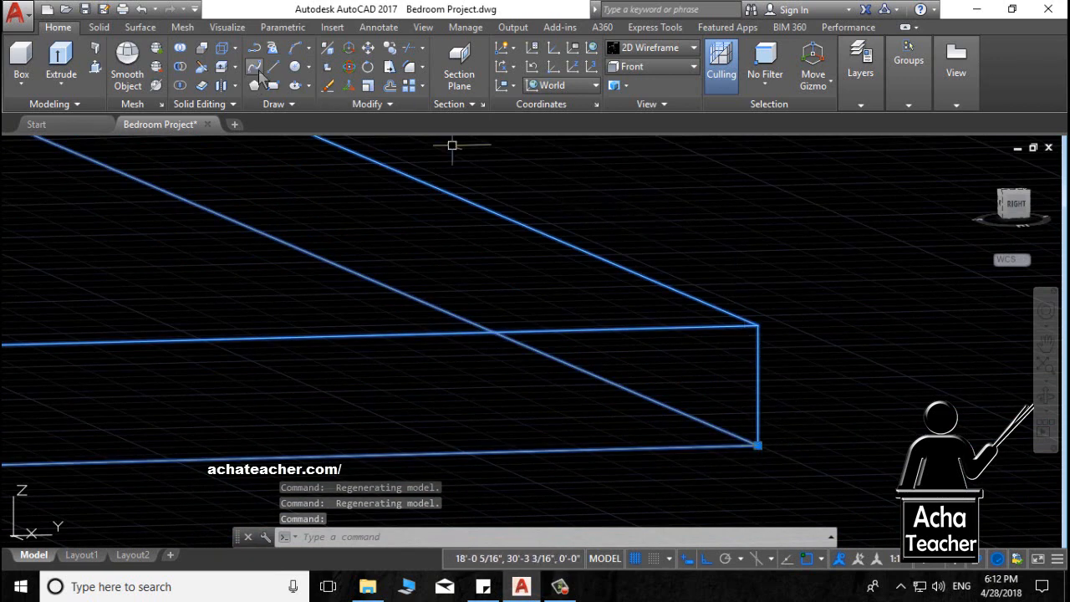
{"action": "left_click", "coordinate": [273, 67]}
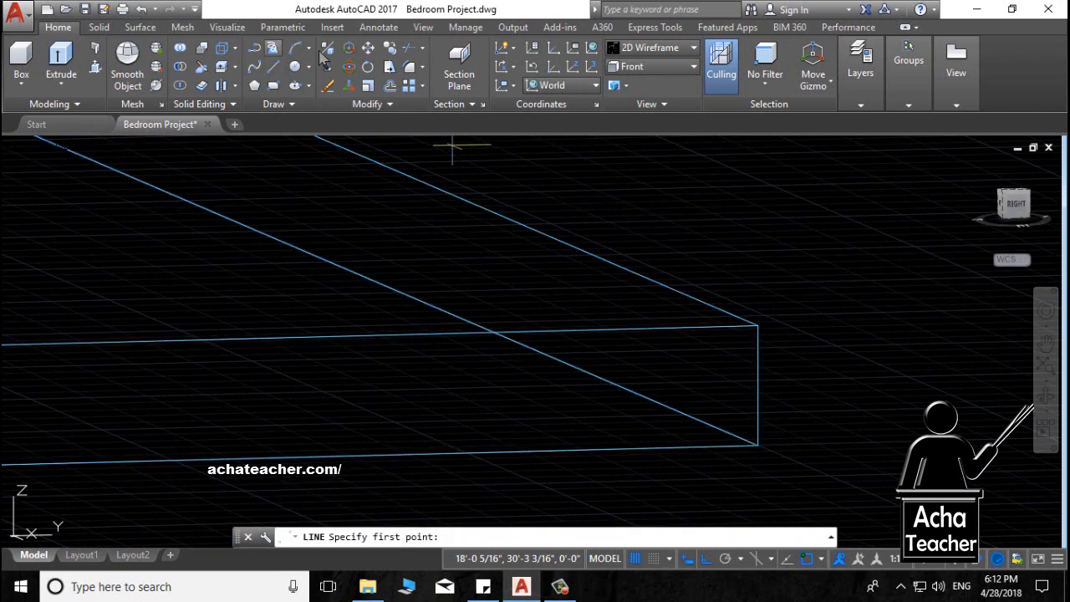
{"action": "left_click", "coordinate": [757, 443]}
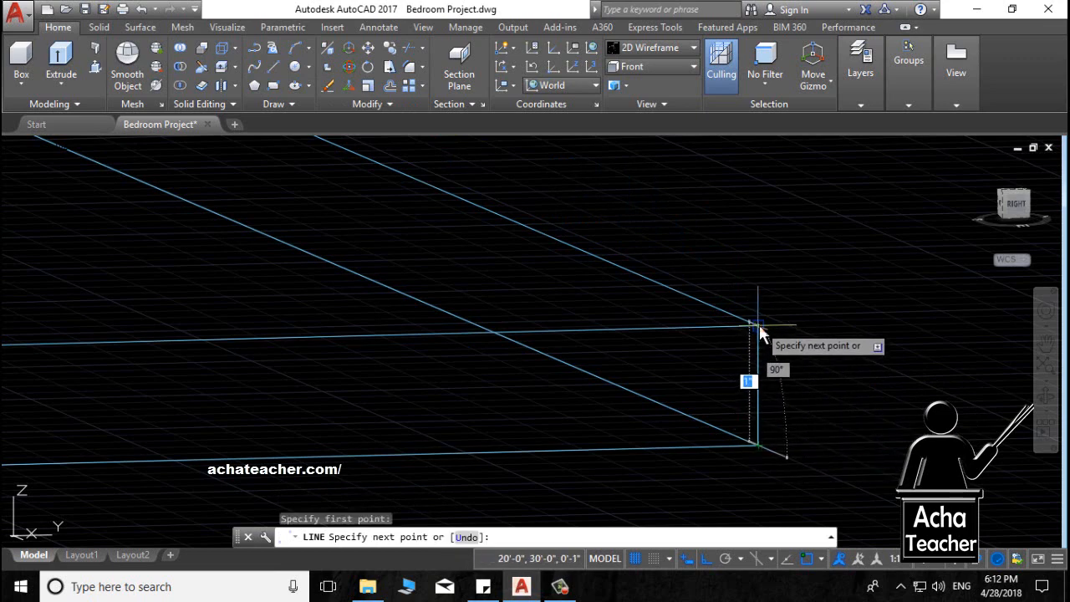
{"action": "key", "text": "Escape"}
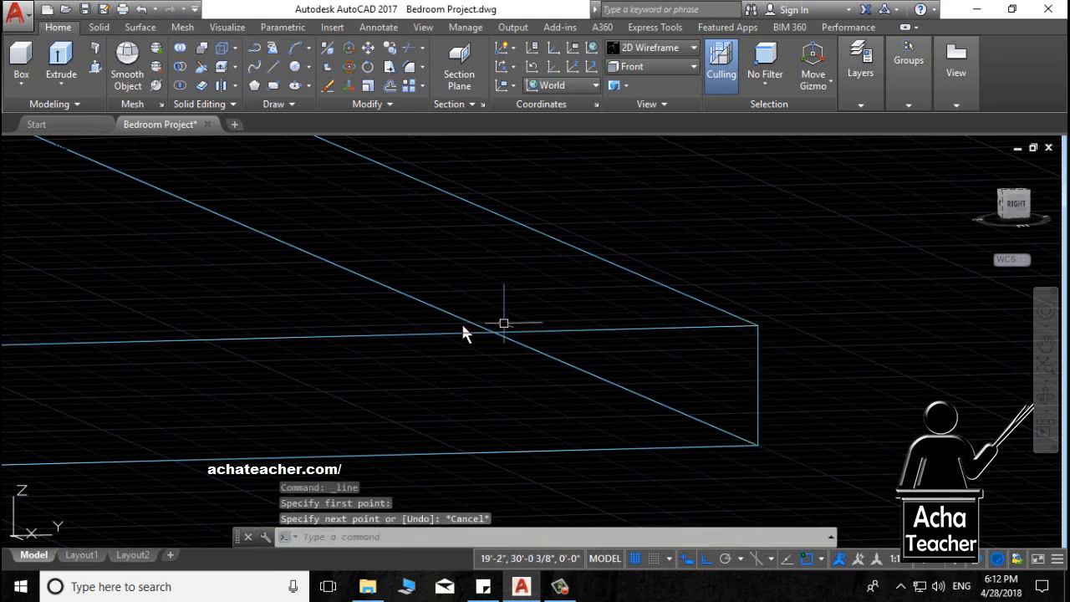
Check the bases of both round tables against the floor slab, going from the slab's far corner to the tables.
{"action": "middle_click_drag", "start_coordinate": [461, 332], "coordinate": [543, 362]}
{"action": "scroll", "coordinate": [542, 361], "scroll_direction": "down", "scroll_amount": 6}
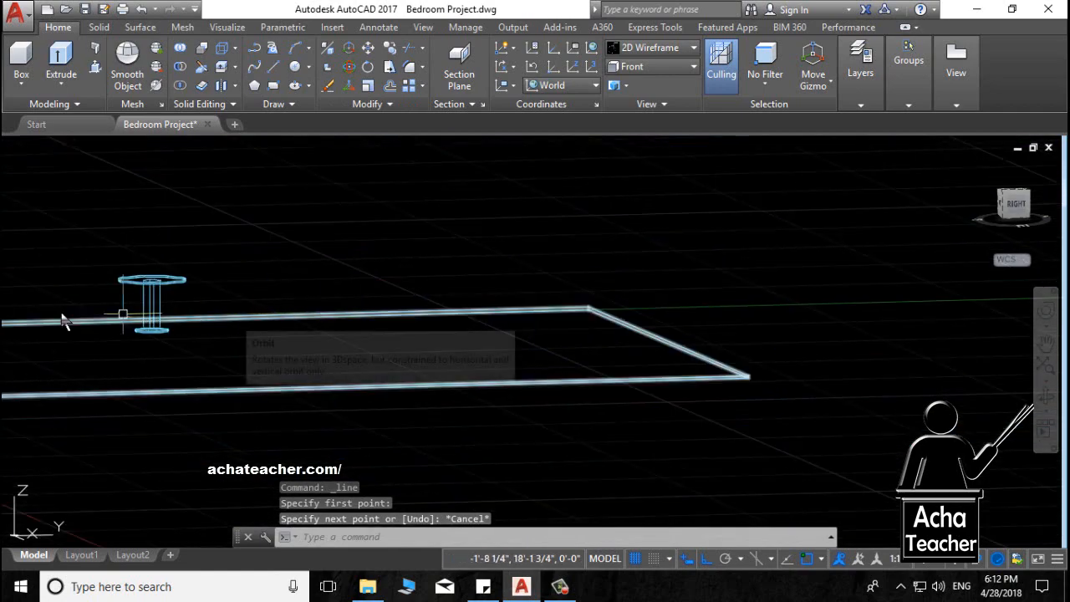
{"action": "scroll", "coordinate": [55, 322], "scroll_direction": "down", "scroll_amount": 2}
{"action": "middle_click_drag", "start_coordinate": [55, 322], "coordinate": [411, 361]}
{"action": "scroll", "coordinate": [410, 361], "scroll_direction": "up", "scroll_amount": 2}
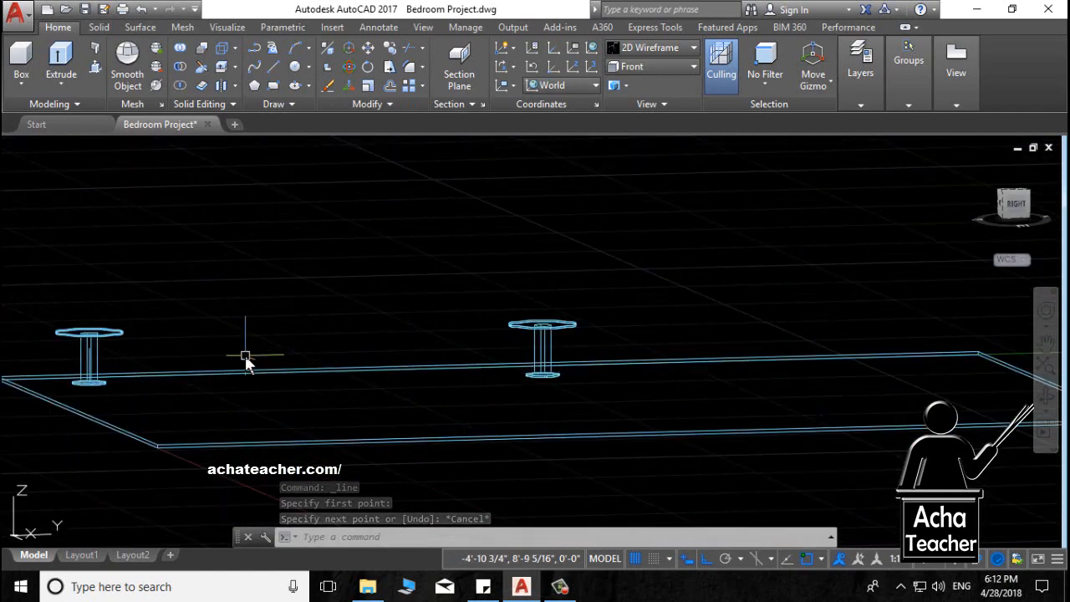
{"action": "middle_click_drag", "start_coordinate": [71, 359], "coordinate": [245, 351]}
{"action": "scroll", "coordinate": [417, 355], "scroll_direction": "up", "scroll_amount": 2}
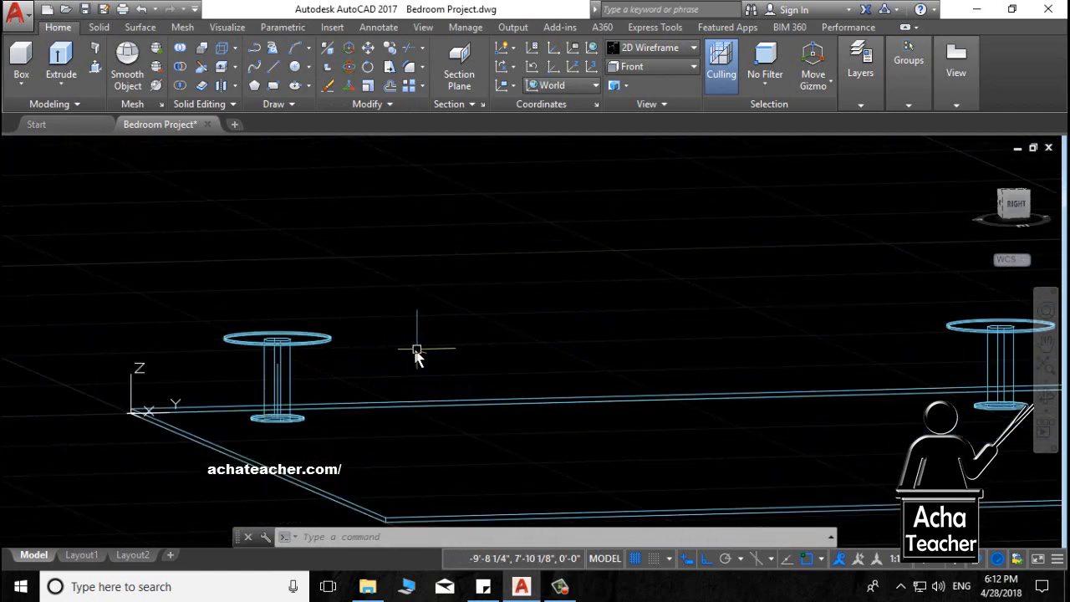
{"action": "scroll", "coordinate": [686, 272], "scroll_direction": "down", "scroll_amount": 2}
{"action": "middle_click_drag", "start_coordinate": [647, 280], "coordinate": [587, 289]}
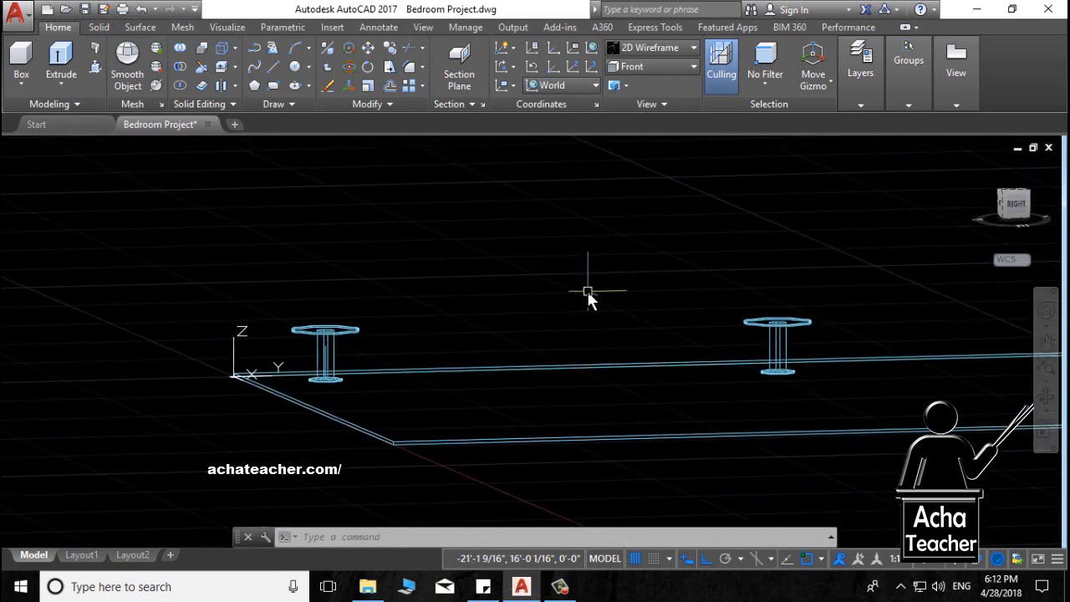
Move the top, pedestal and base of both round tables 1" up along Z, using the lower end of the pedestal's centre line as base point.
{"action": "type", "text": "move"}
{"action": "key", "text": "Return"}
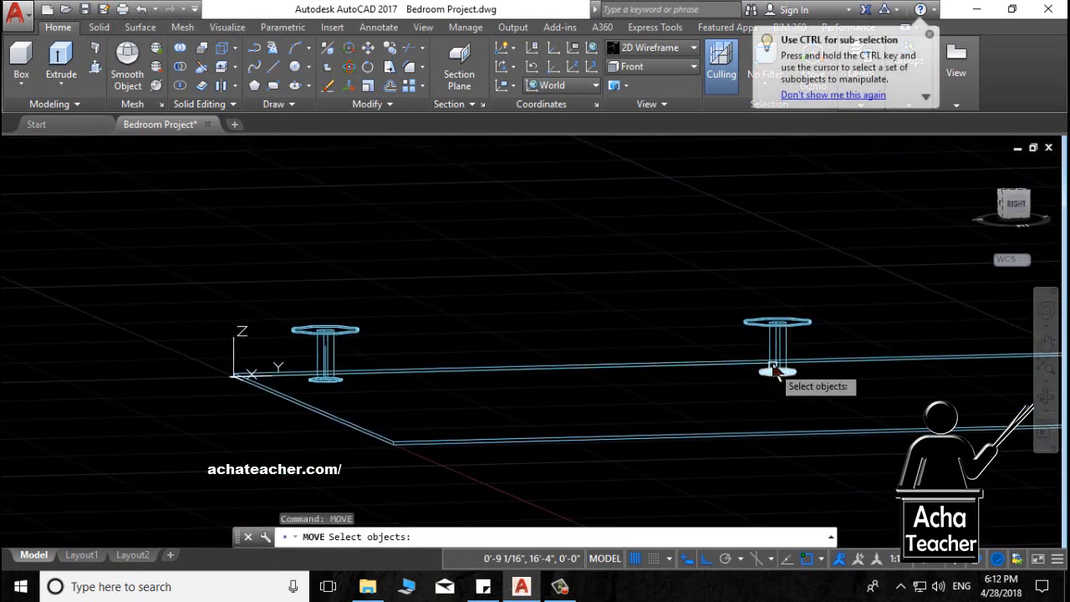
{"action": "left_click", "coordinate": [780, 343]}
{"action": "left_click", "coordinate": [782, 322]}
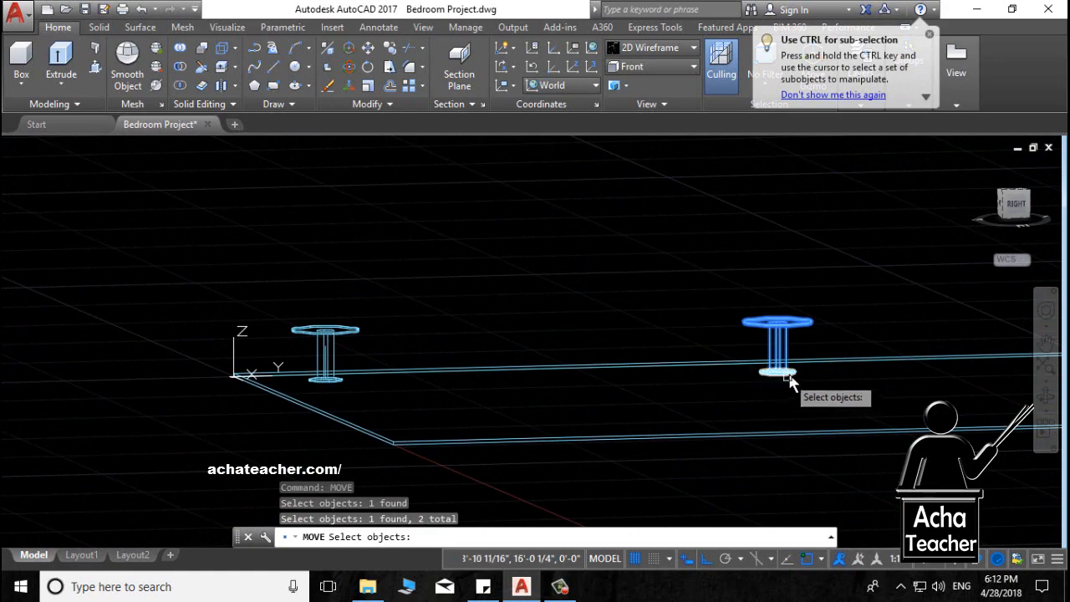
{"action": "left_click", "coordinate": [787, 376]}
{"action": "scroll", "coordinate": [325, 386], "scroll_direction": "up", "scroll_amount": 5}
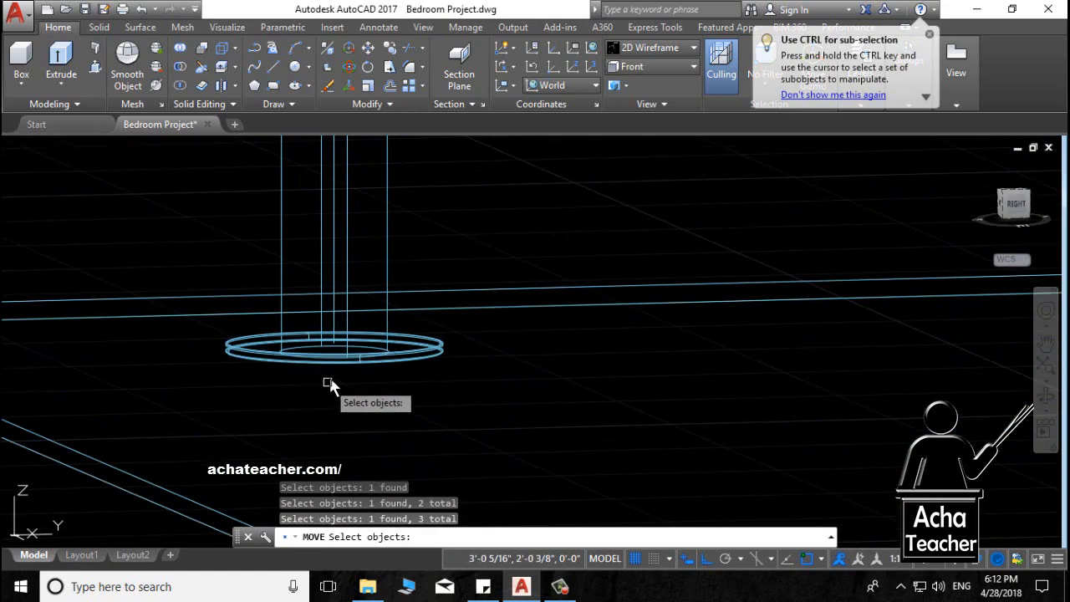
{"action": "left_click", "coordinate": [338, 361]}
{"action": "left_click", "coordinate": [335, 308]}
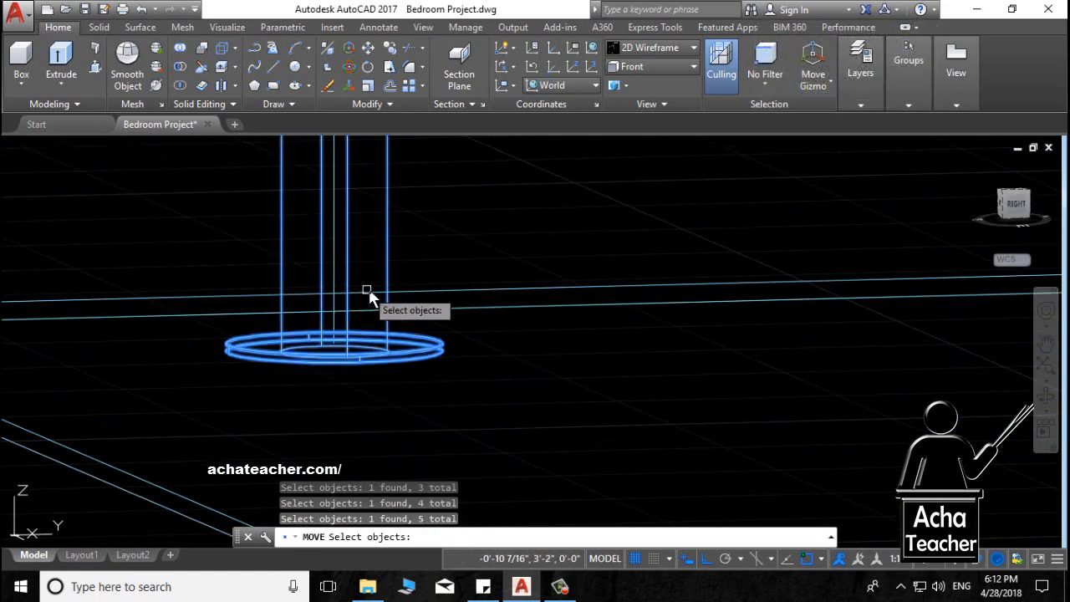
{"action": "scroll", "coordinate": [408, 309], "scroll_direction": "down", "scroll_amount": 5}
{"action": "left_click", "coordinate": [418, 308]}
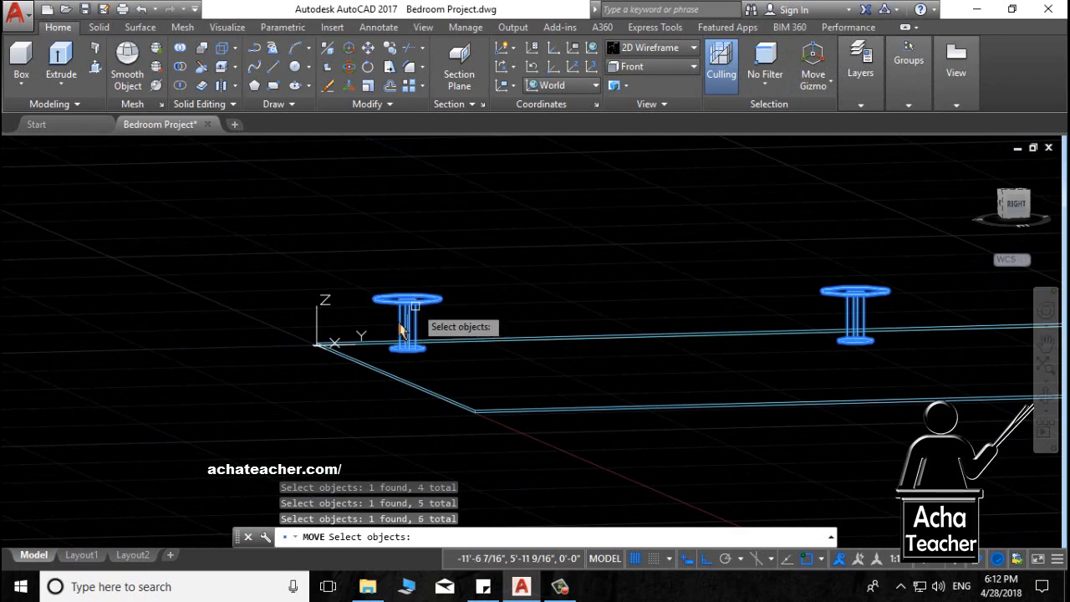
{"action": "scroll", "coordinate": [392, 342], "scroll_direction": "up", "scroll_amount": 5}
{"action": "key", "text": "Return"}
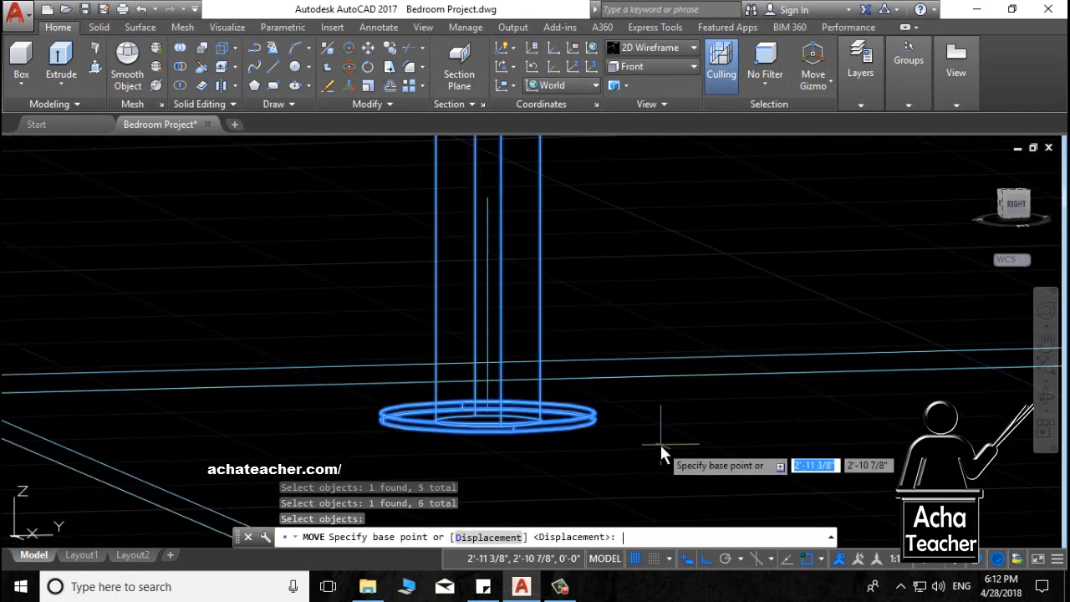
{"action": "scroll", "coordinate": [516, 430], "scroll_direction": "up", "scroll_amount": 4}
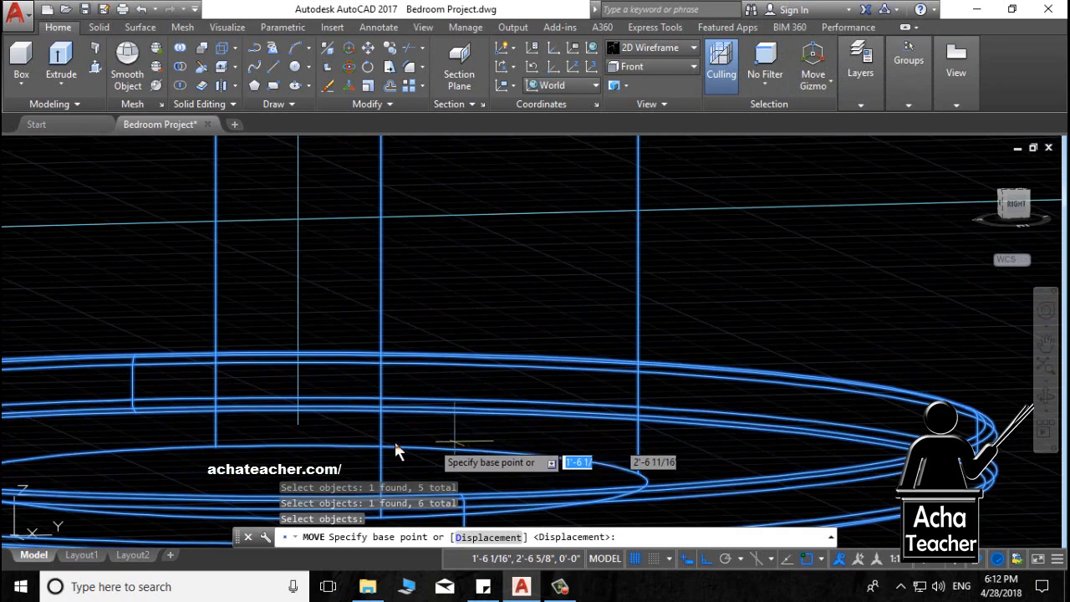
{"action": "left_click", "coordinate": [299, 423]}
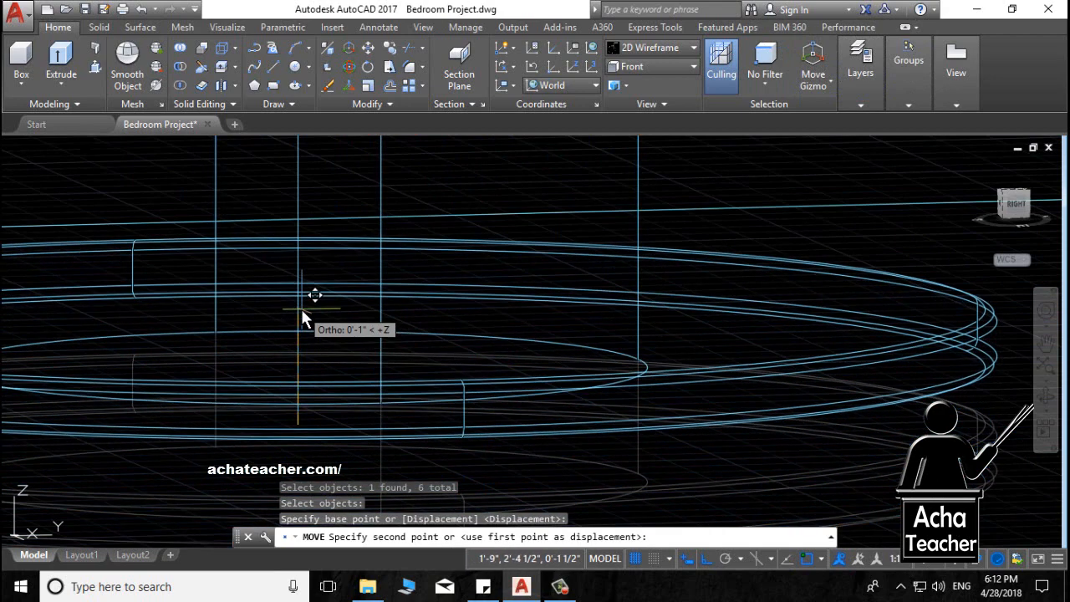
{"action": "type", "text": "1\""}
{"action": "key", "text": "Return"}
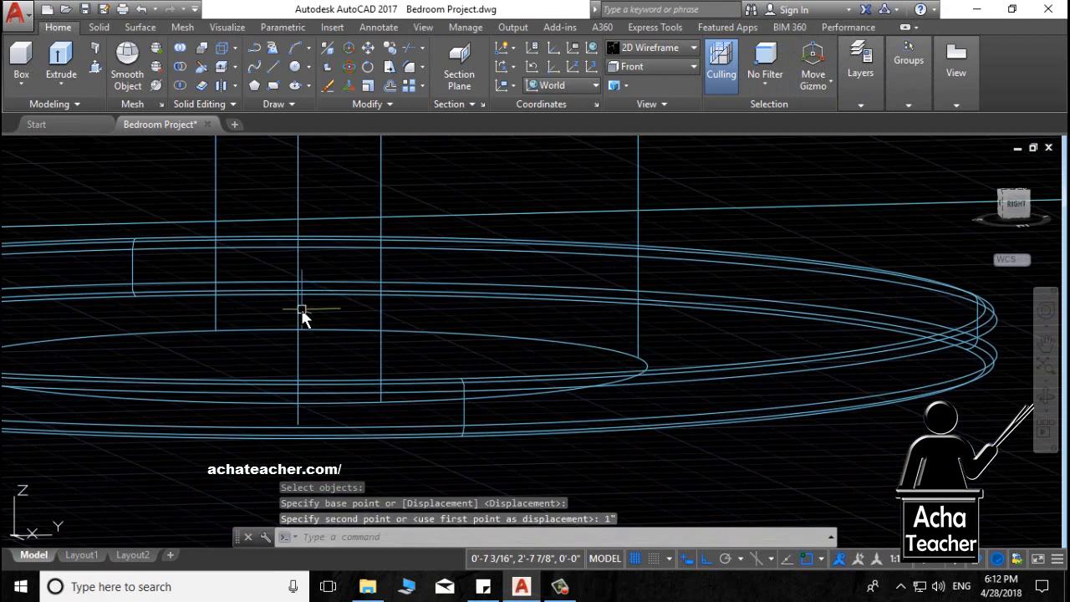
Shade the isolated tables and floor slab with the SHADE command and inspect the table bases on the slab.
{"action": "scroll", "coordinate": [470, 316], "scroll_direction": "down", "scroll_amount": 8}
{"action": "middle_click_drag", "start_coordinate": [585, 328], "coordinate": [378, 386]}
{"action": "type", "text": "shade"}
{"action": "key", "text": "Return"}
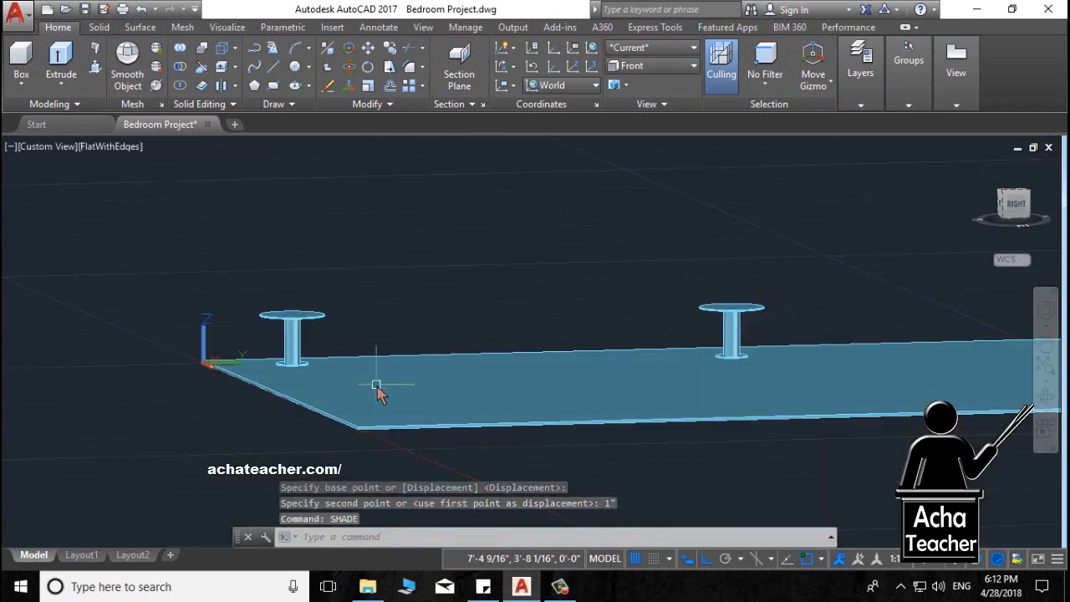
{"action": "middle_click_drag", "start_coordinate": [697, 411], "coordinate": [636, 418], "text": "shift"}
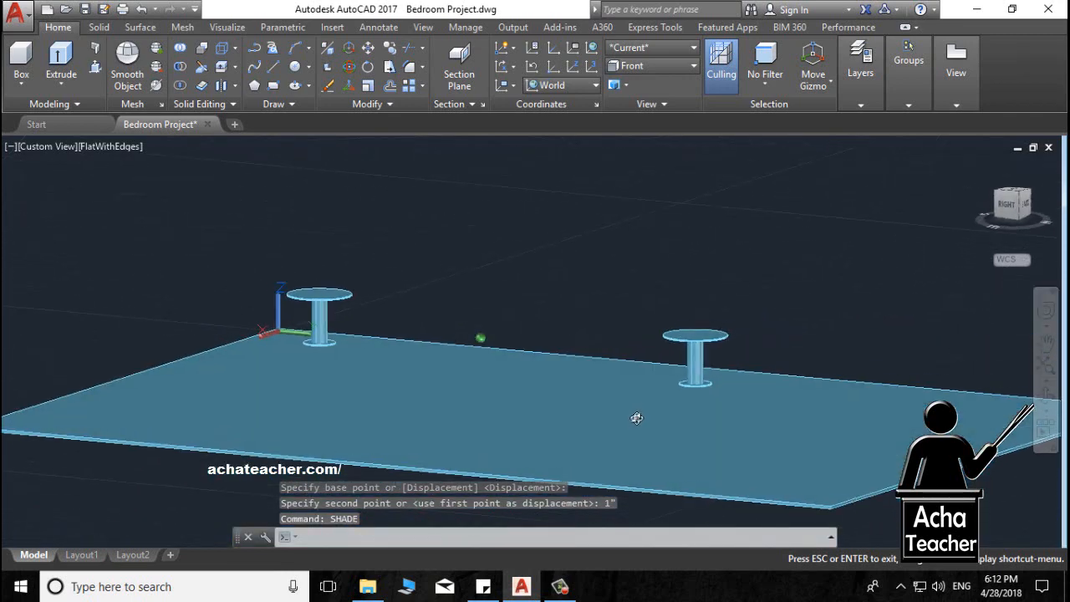
End the isolation with UNISOLATE and inspect the round tables beside the sofa within the full shaded room.
{"action": "type", "text": "unisol"}
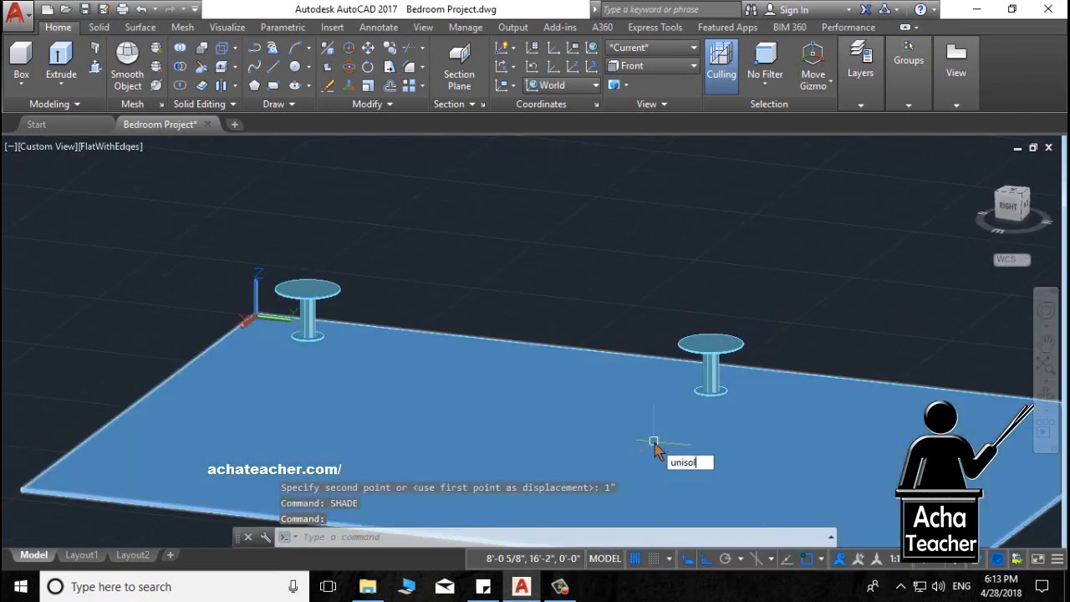
{"action": "key", "text": "Return"}
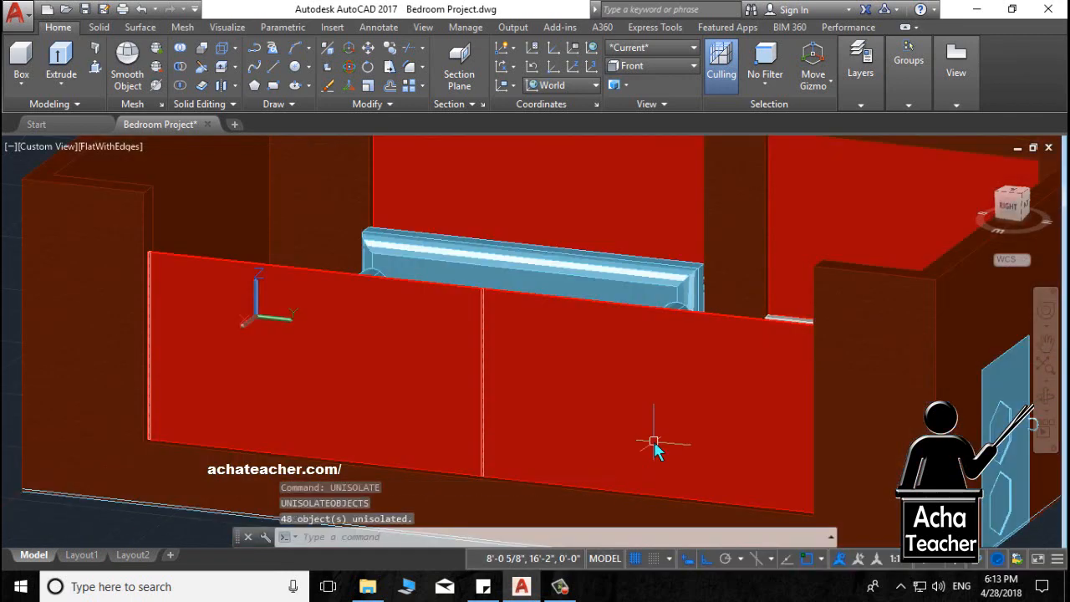
{"action": "middle_click_drag", "start_coordinate": [654, 449], "coordinate": [688, 437], "text": "shift"}
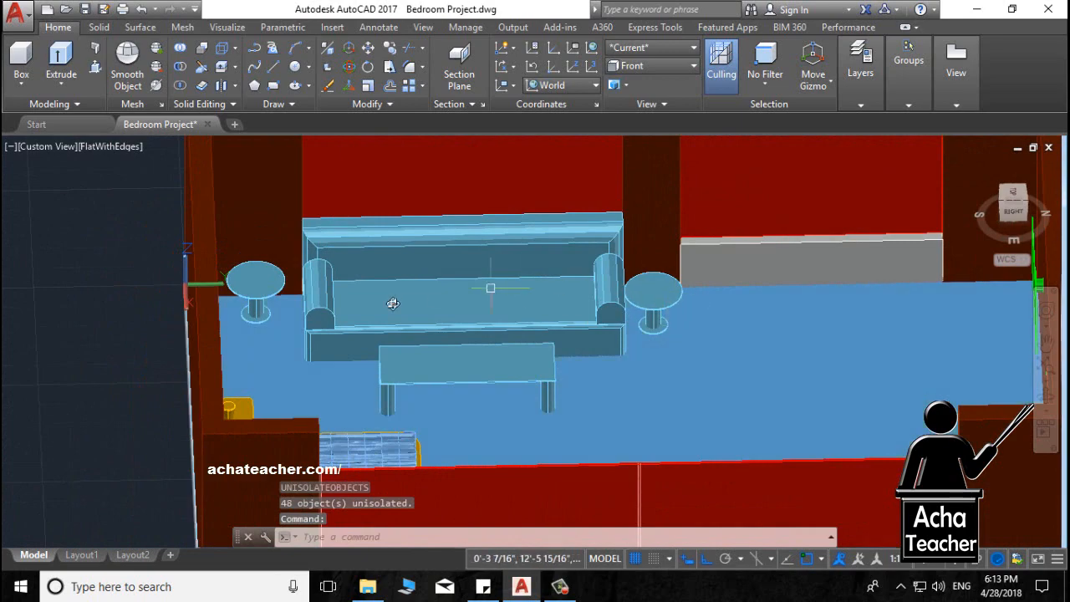
{"action": "middle_click_drag", "start_coordinate": [352, 345], "coordinate": [643, 418], "text": "shift"}
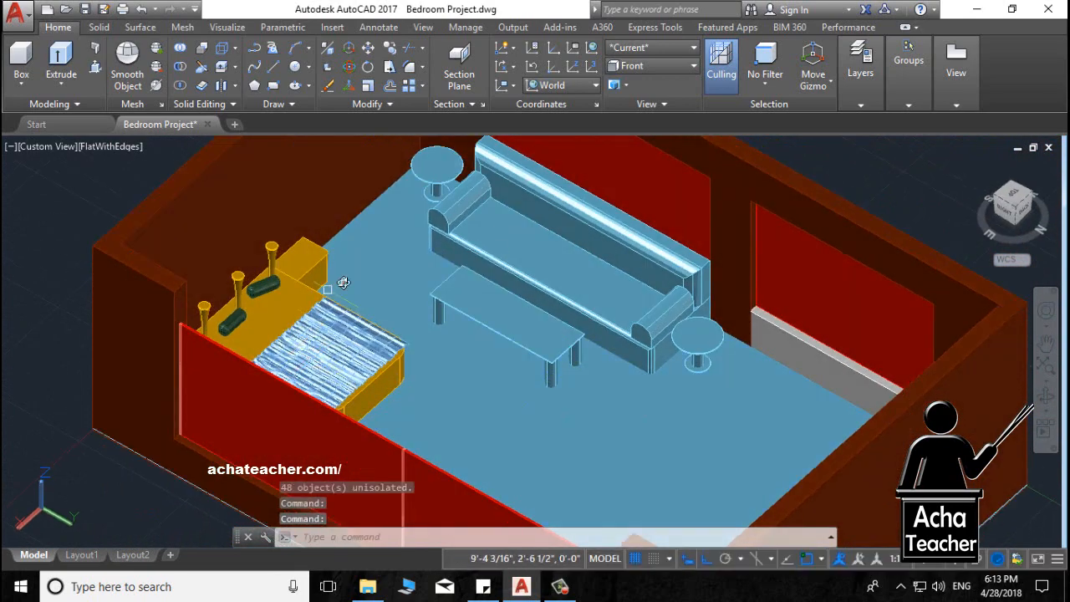